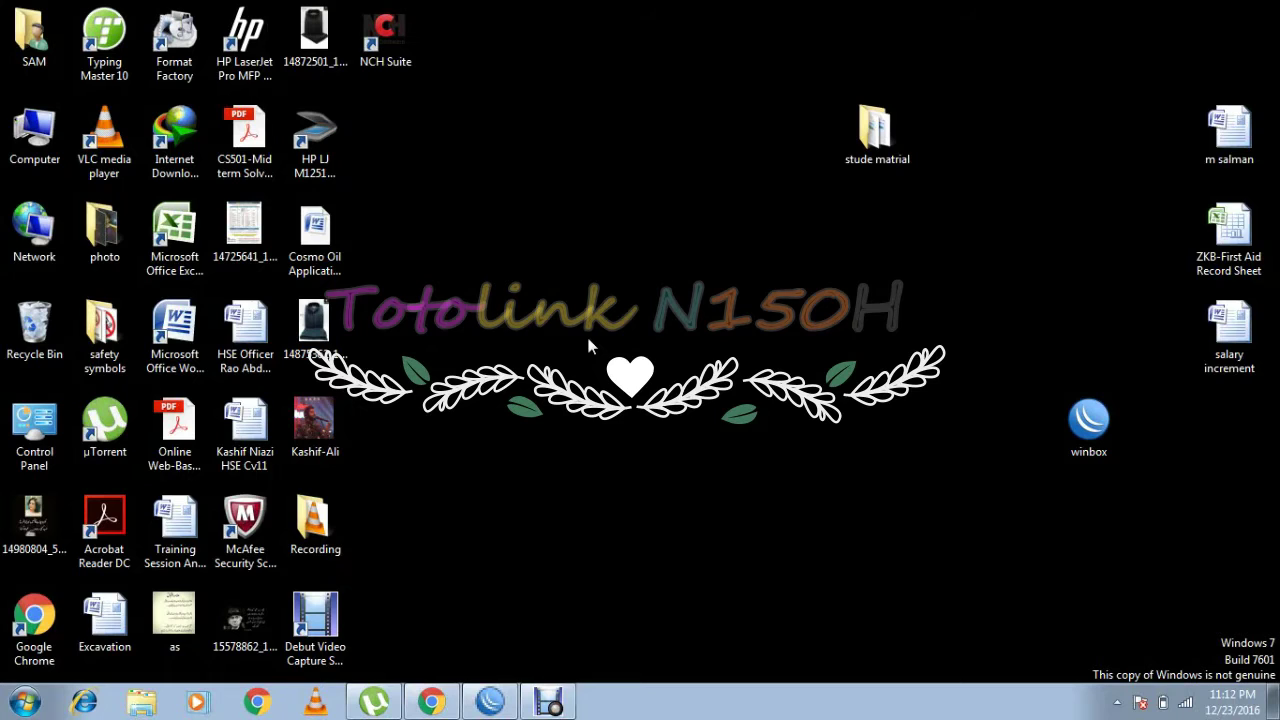
Refresh the Windows desktop twice from its context menu.
{"action": "right_click", "coordinate": [588, 340]}
{"action": "left_click", "coordinate": [630, 392]}
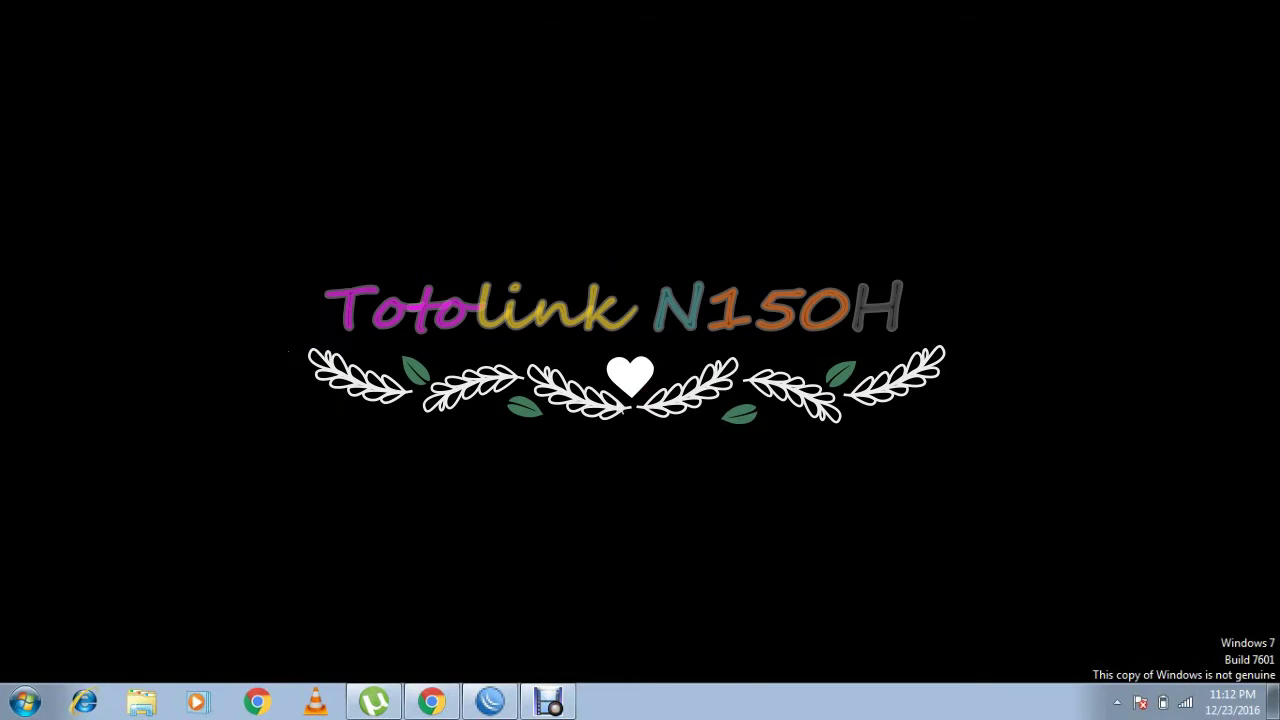
{"action": "right_click", "coordinate": [634, 313]}
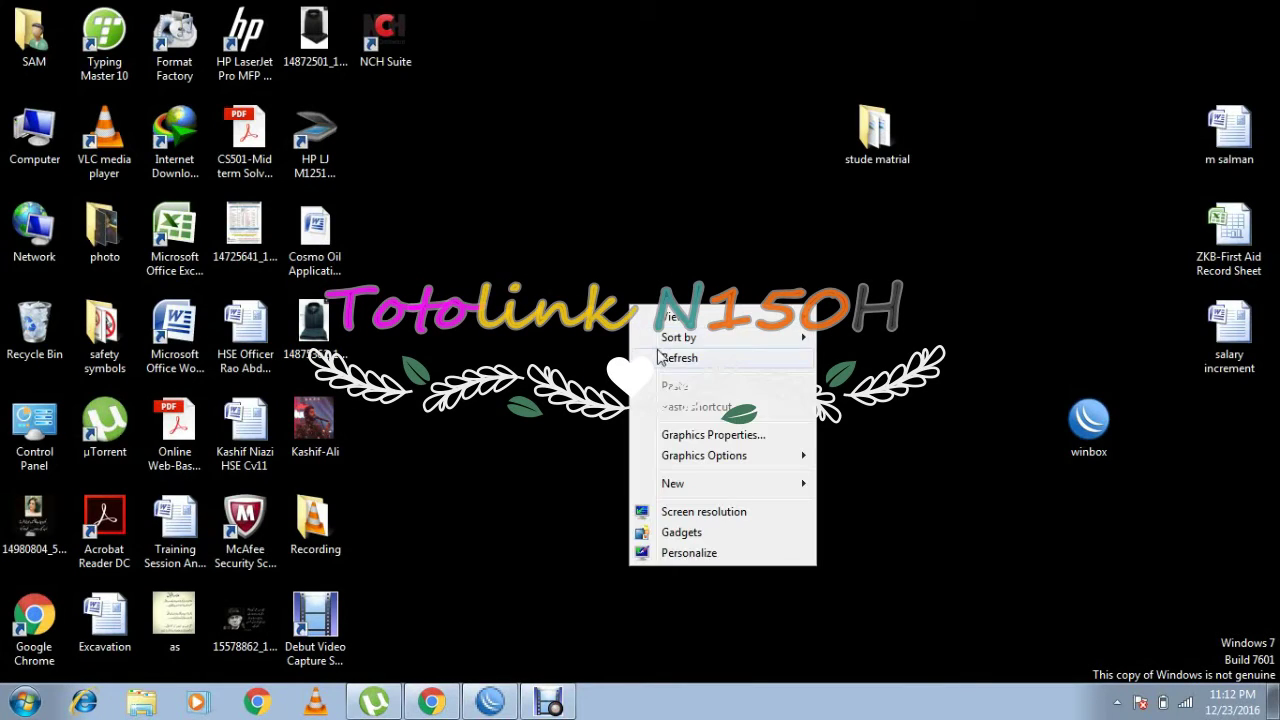
{"action": "left_click", "coordinate": [660, 355]}
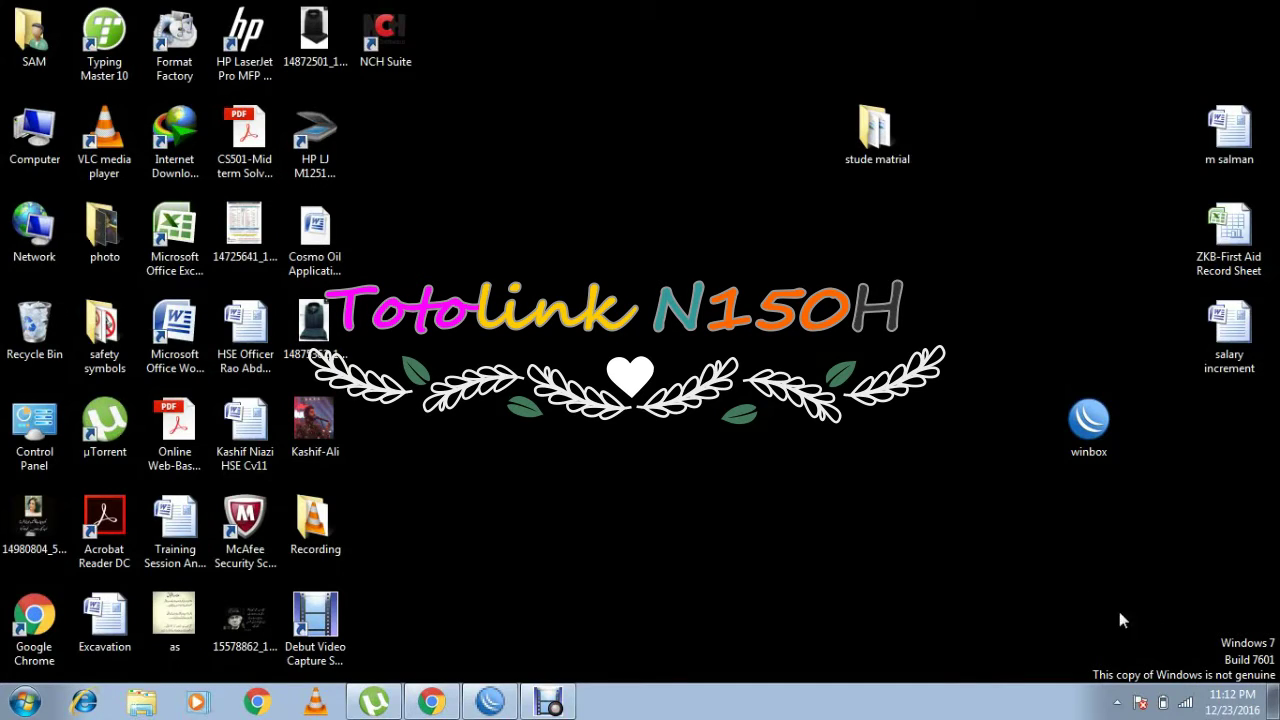
Join the TOTOLINK N150RH wireless network and confirm the PC is connected to it.
{"action": "left_click", "coordinate": [1185, 702]}
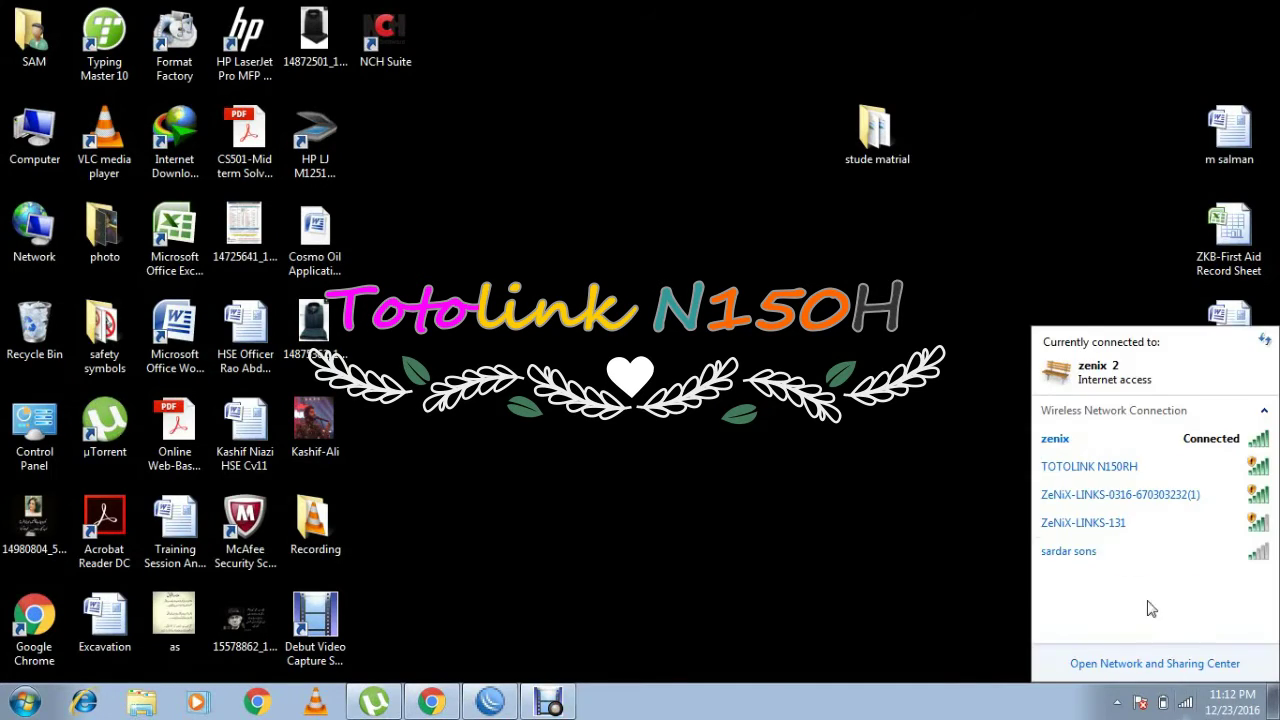
{"action": "left_click", "coordinate": [1135, 485]}
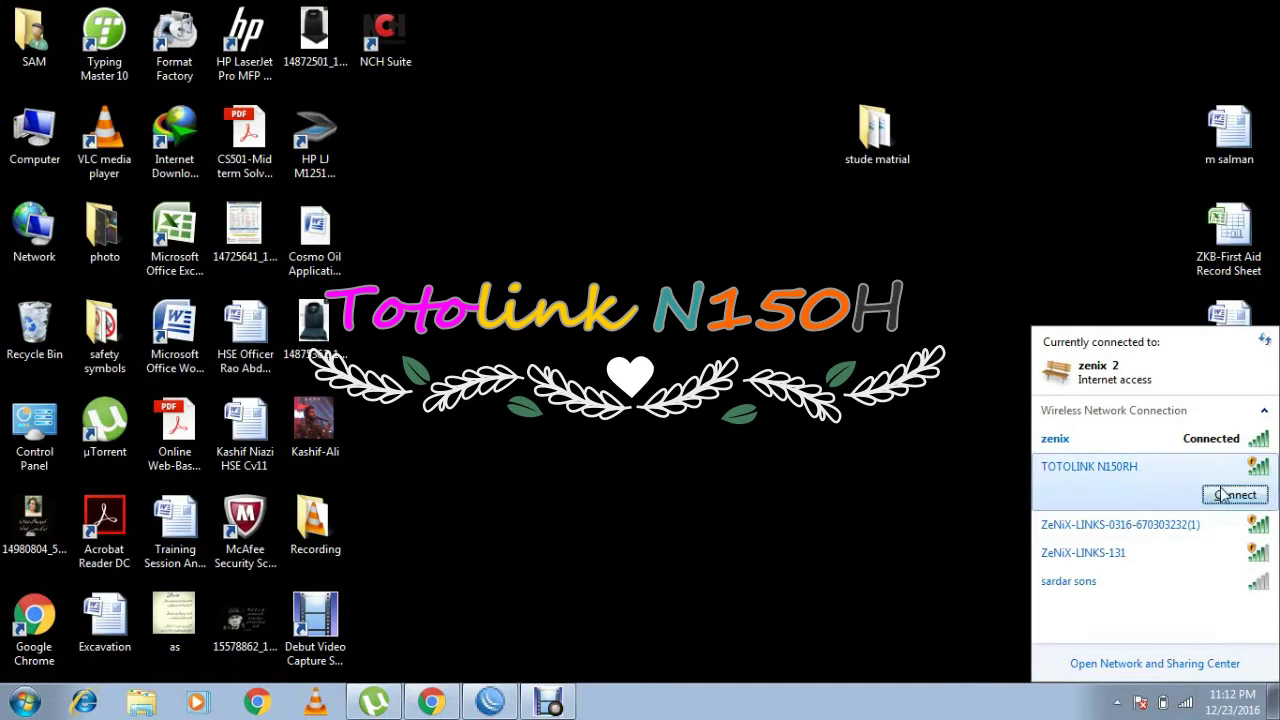
{"action": "left_click", "coordinate": [1220, 486]}
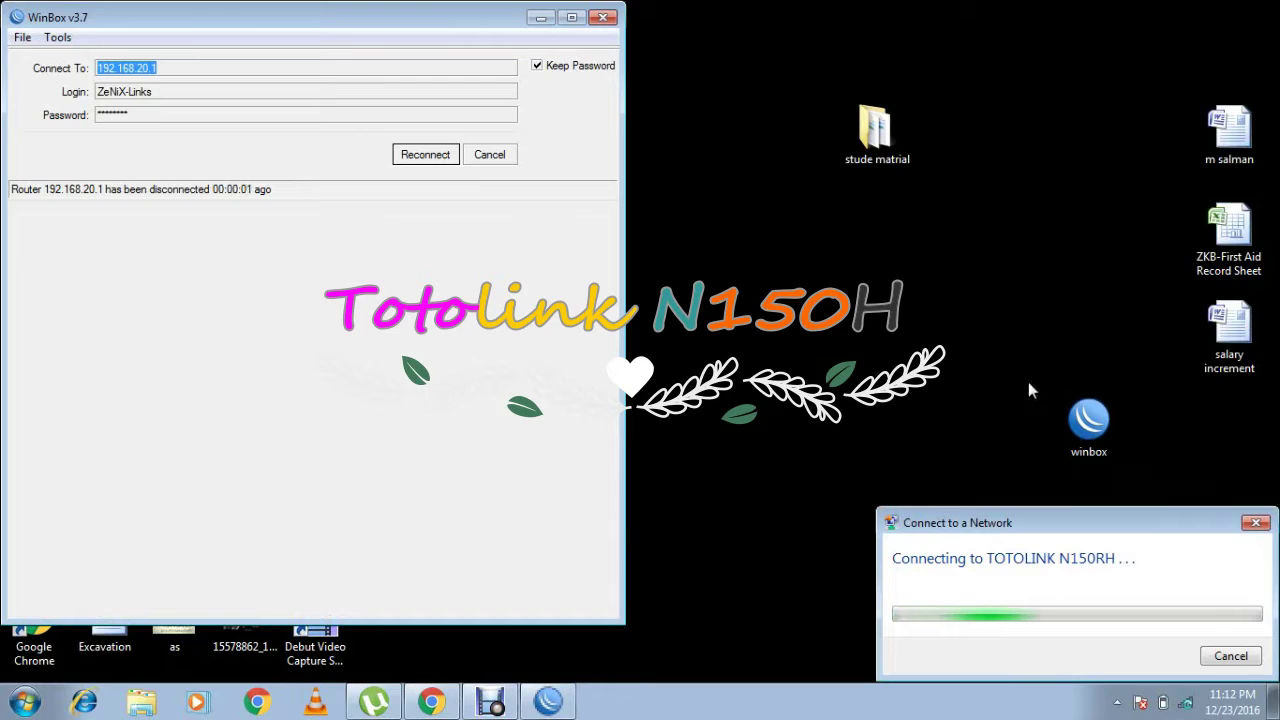
{"action": "left_click", "coordinate": [539, 18]}
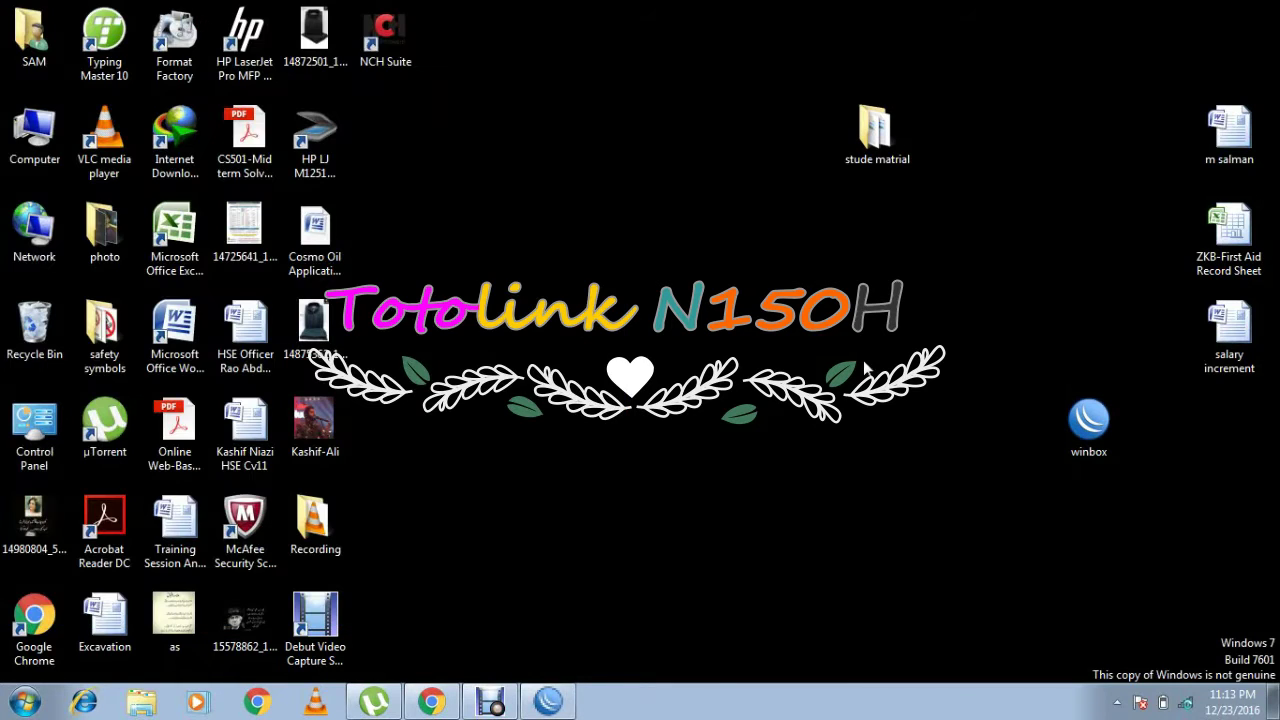
{"action": "left_click", "coordinate": [1185, 703]}
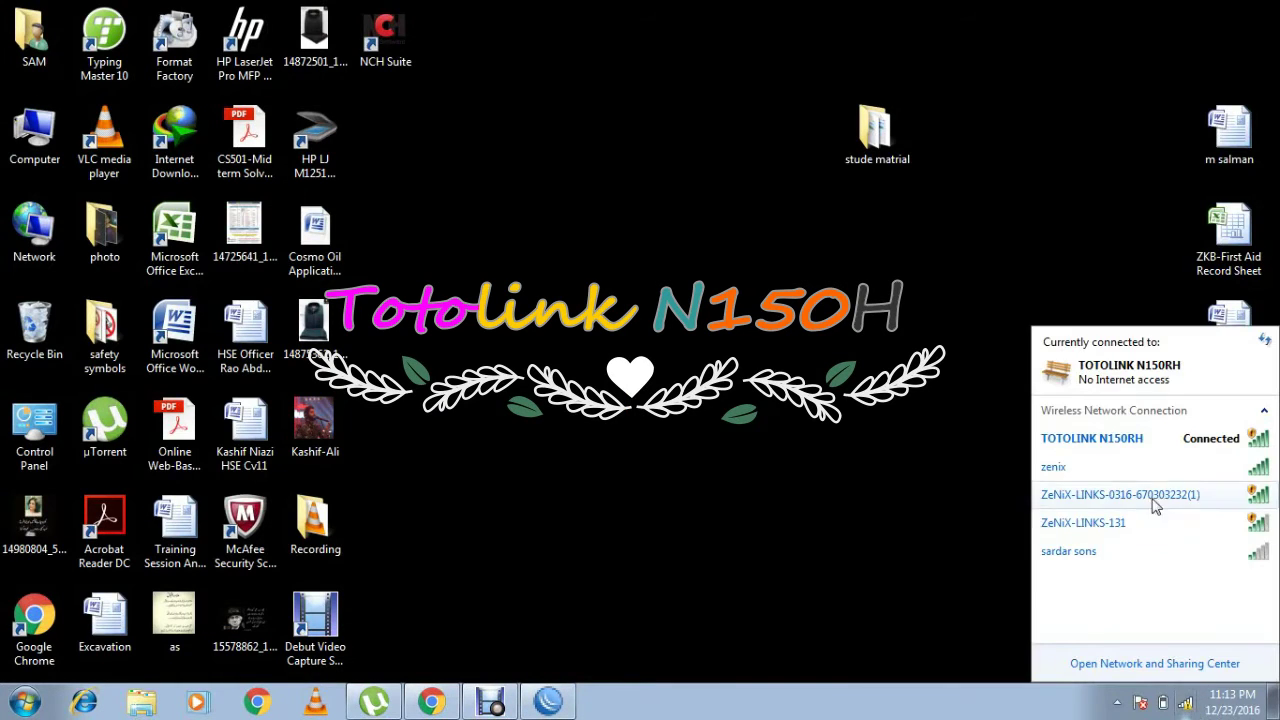
{"action": "left_click", "coordinate": [869, 466]}
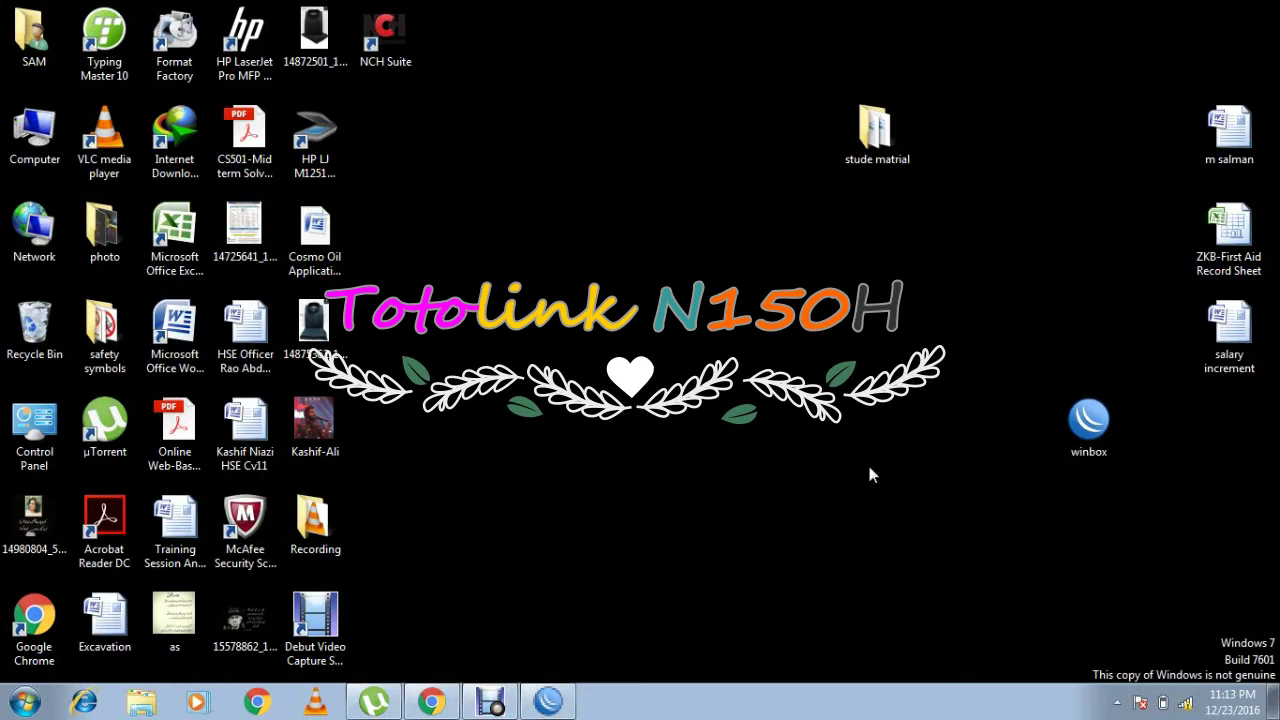
Load 192.168.1.1 in a new Chrome tab and un-maximize the Chrome window.
{"action": "left_click", "coordinate": [432, 701]}
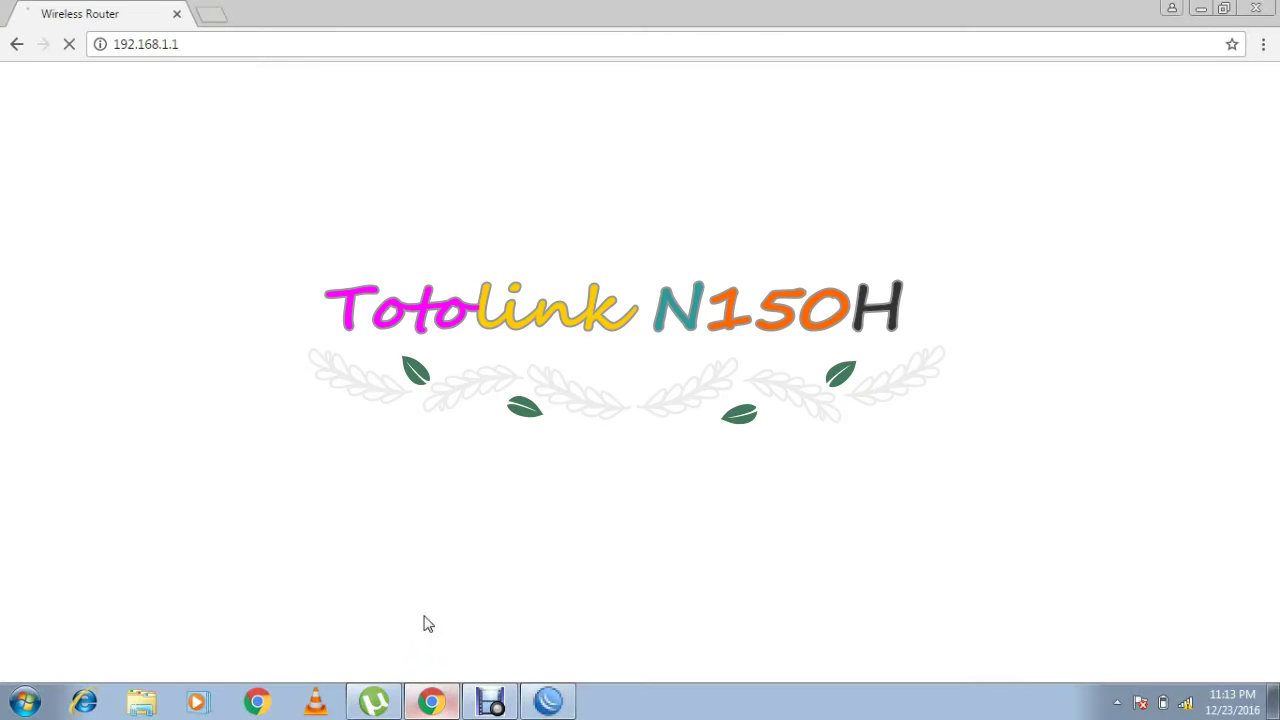
{"action": "left_click", "coordinate": [210, 14]}
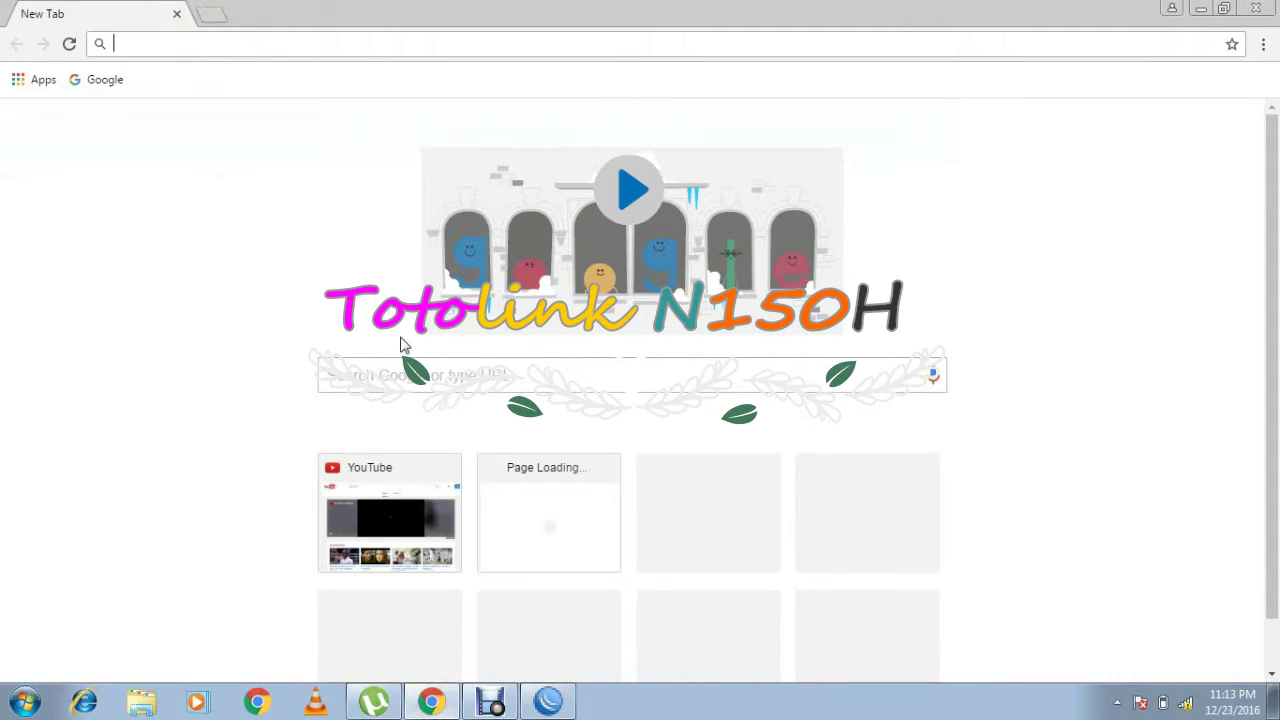
{"action": "type", "text": "192.168.1.1"}
{"action": "key", "text": "Return"}
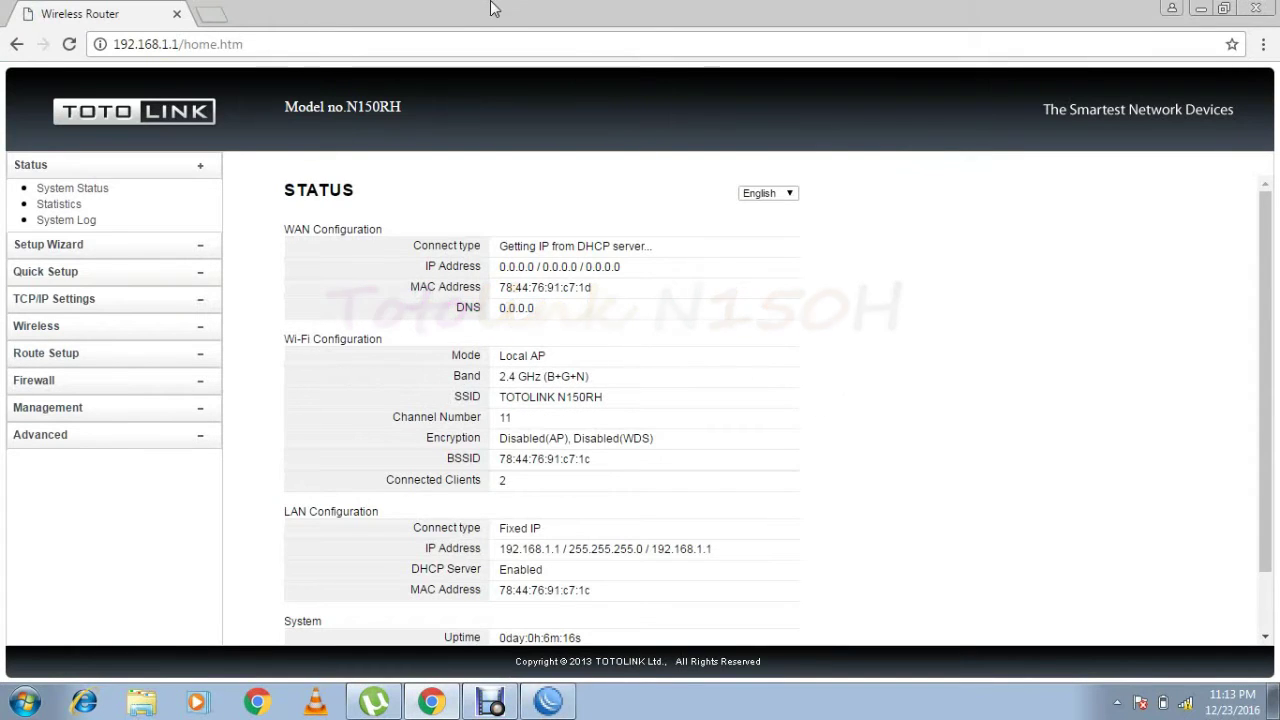
{"action": "left_click_drag", "start_coordinate": [493, 8], "coordinate": [755, 20]}
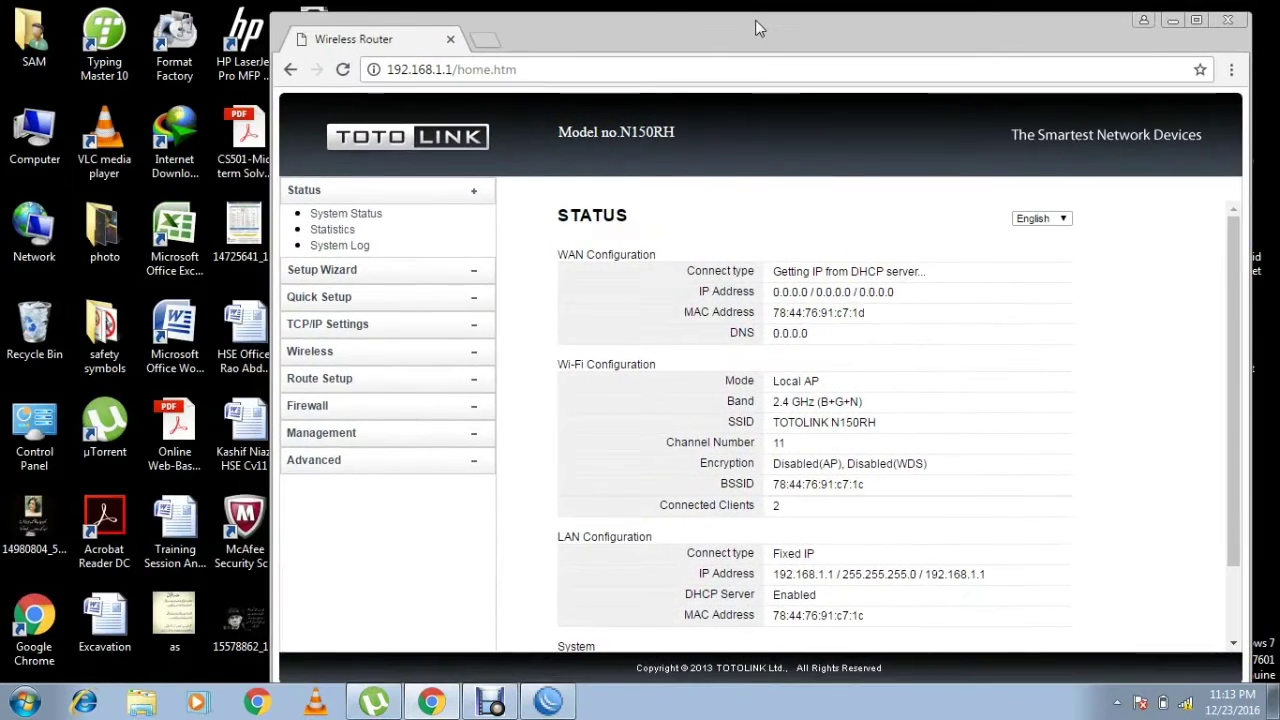
Start Internet Explorer, dismiss session recovery, and load 192.168.1.1.
{"action": "left_click", "coordinate": [85, 706]}
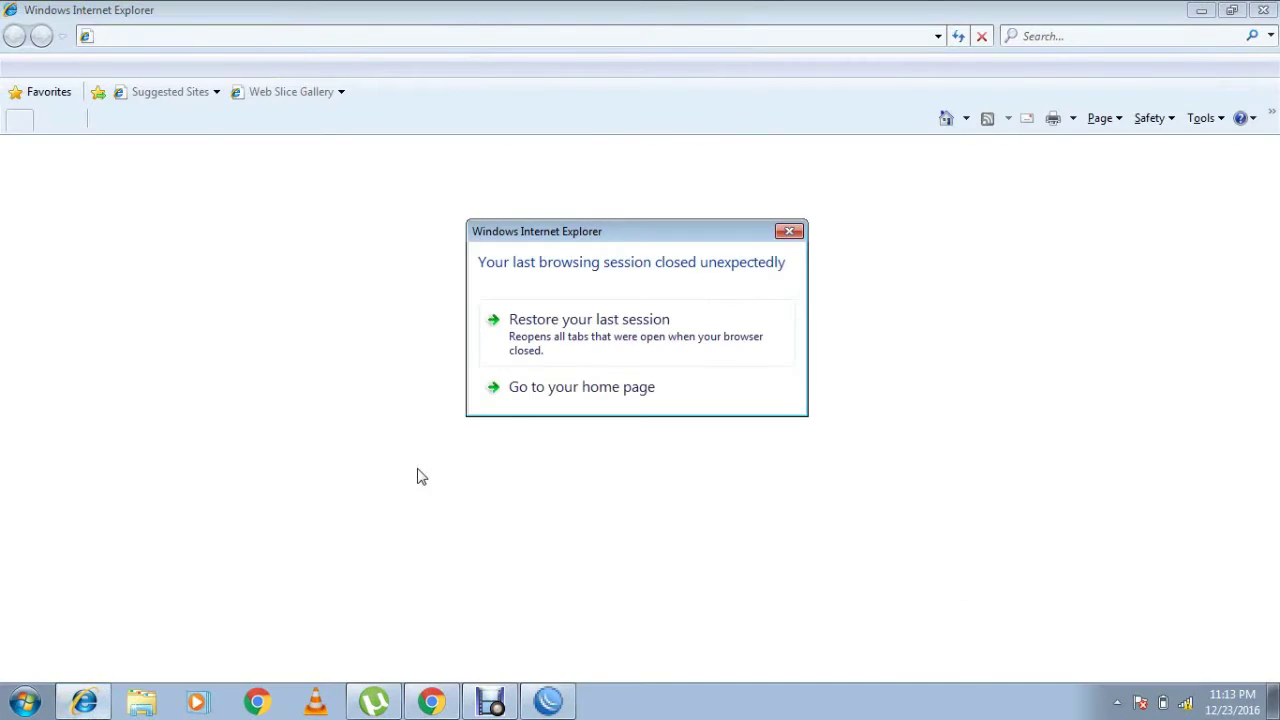
{"action": "left_click", "coordinate": [788, 231]}
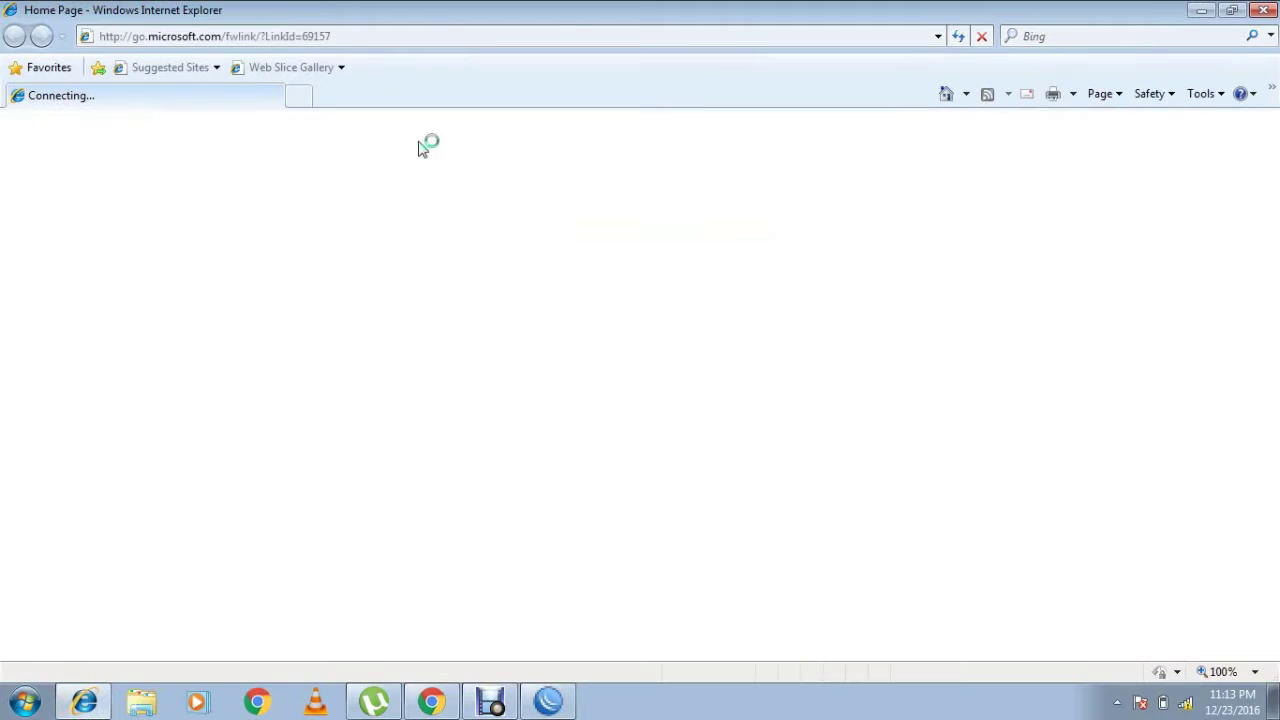
{"action": "left_click", "coordinate": [374, 35]}
{"action": "type", "text": "192"}
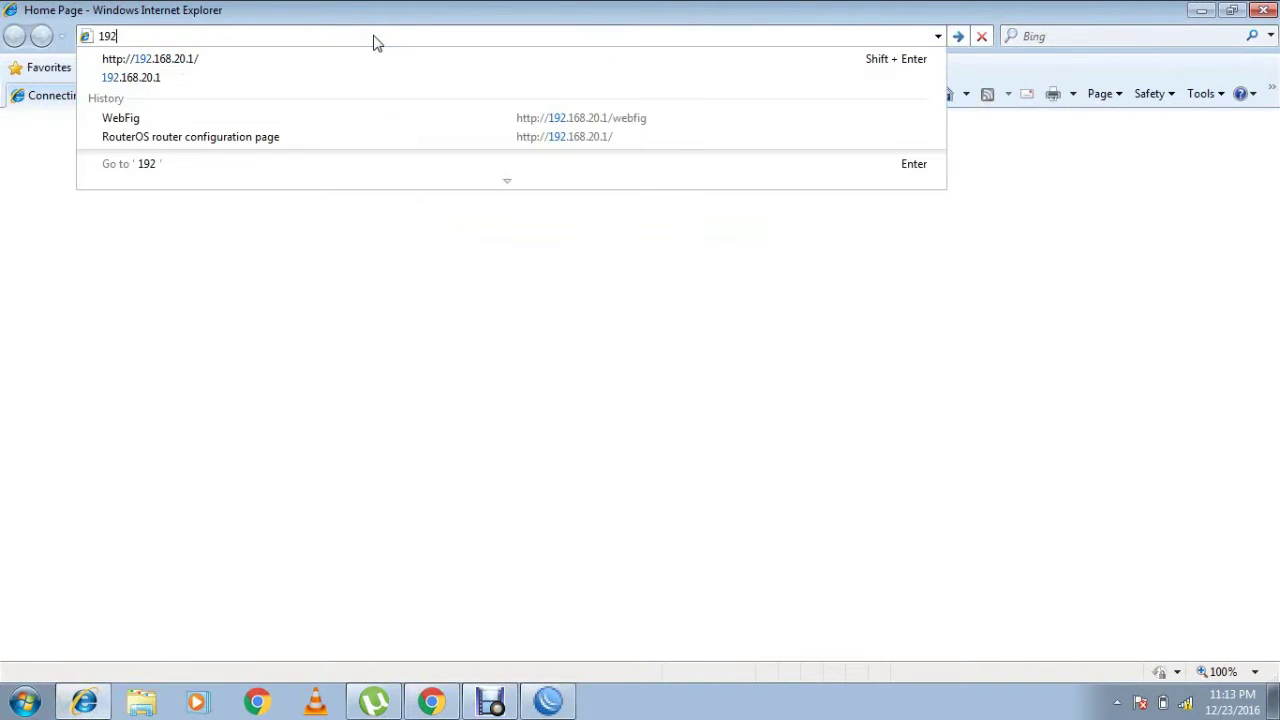
{"action": "type", "text": ".168.1"}
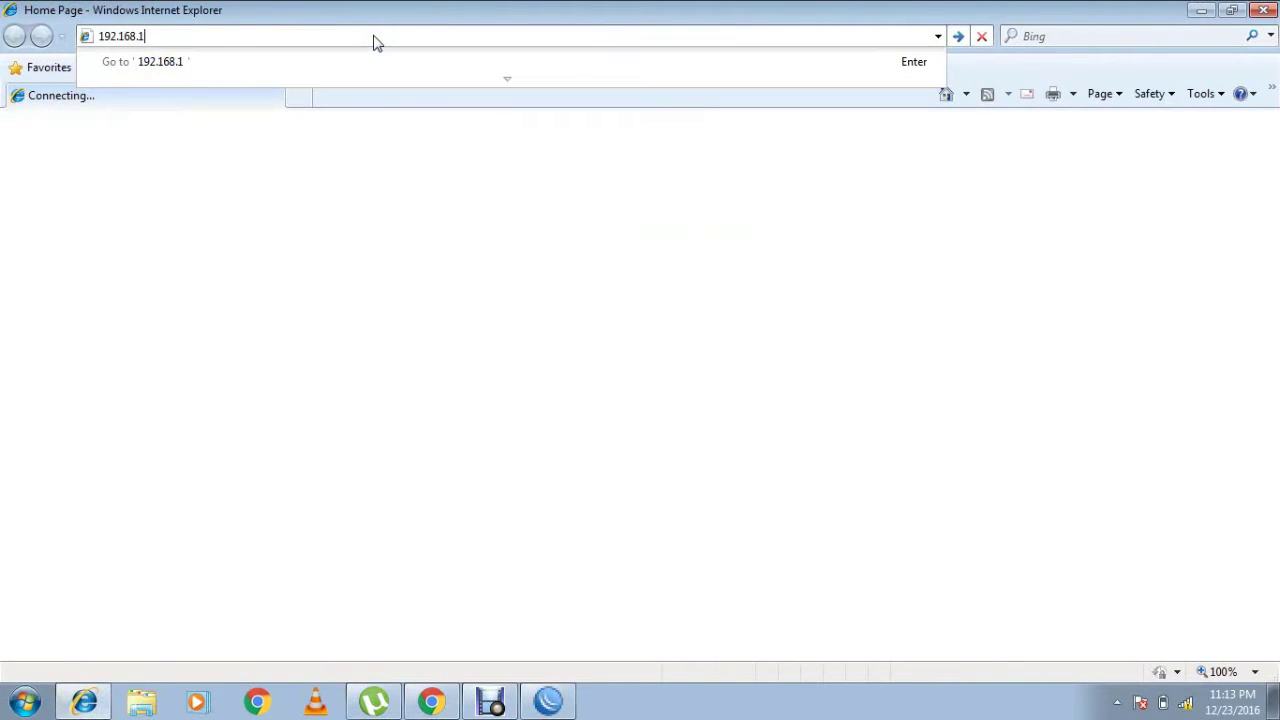
{"action": "type", "text": ".1"}
{"action": "key", "text": "Return"}
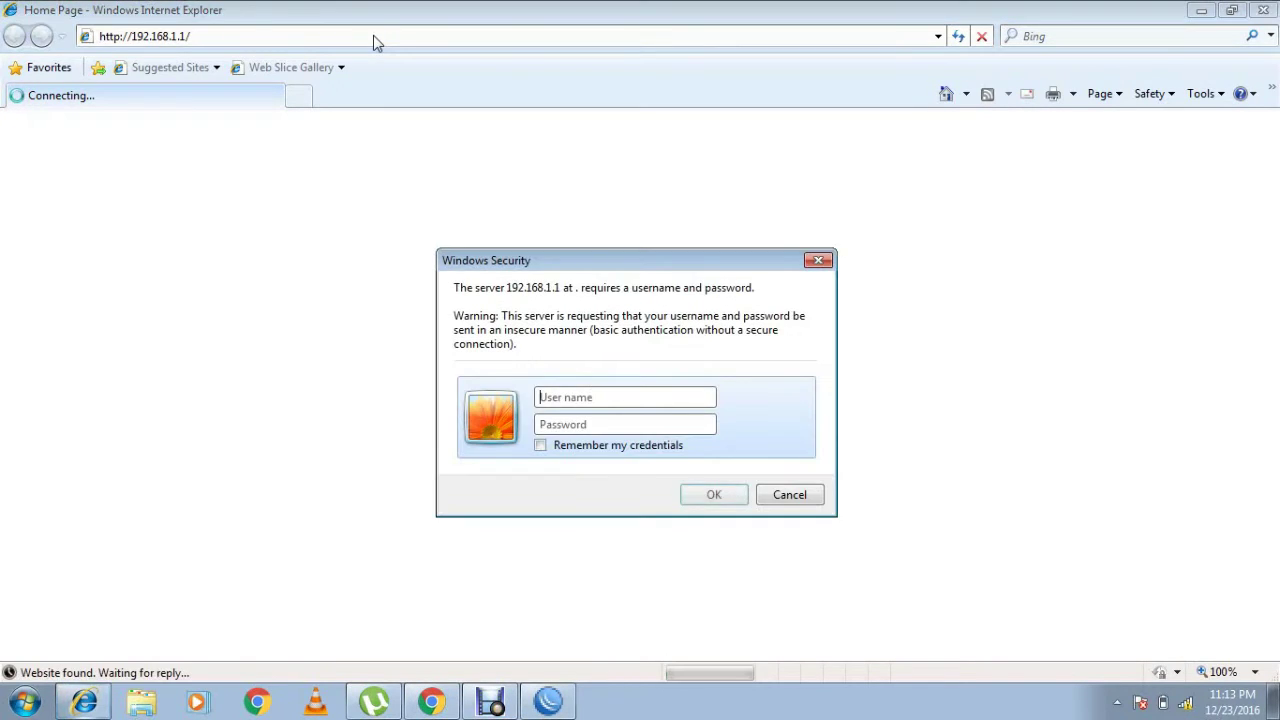
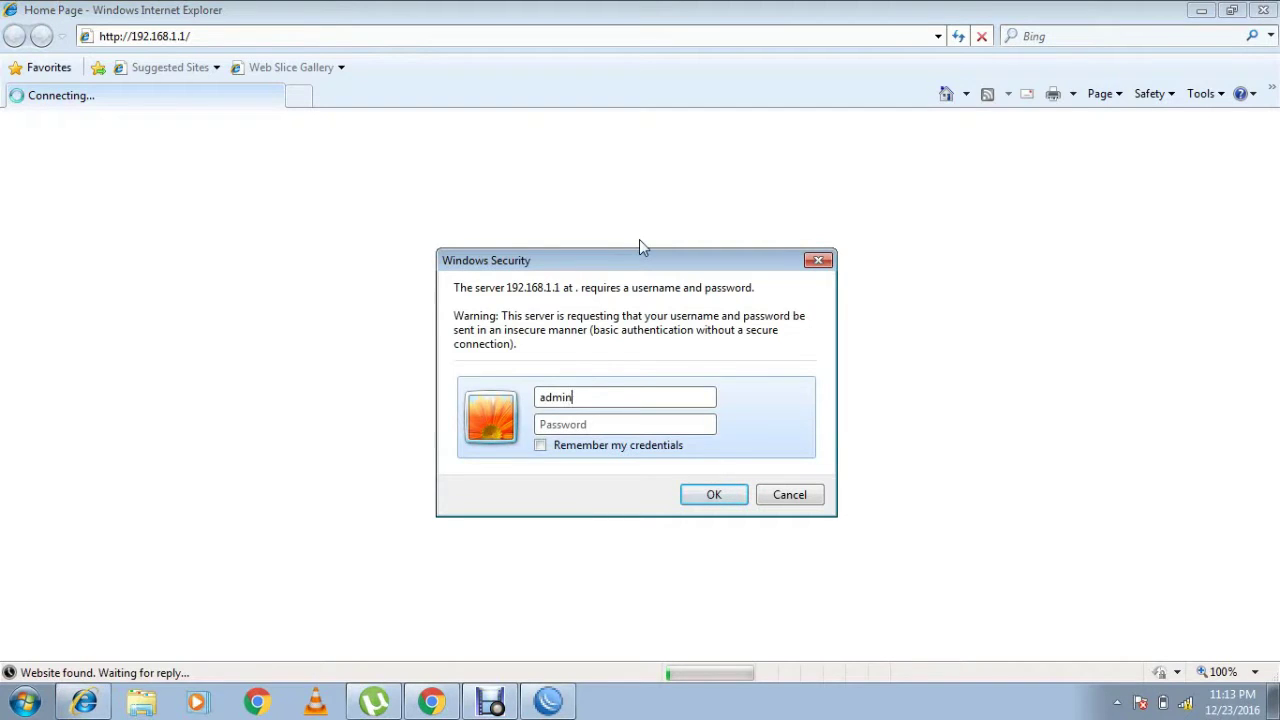
Sign in with the default administrator user name and password, postpone IE setup, return to Chrome.
{"action": "key", "text": "Tab"}
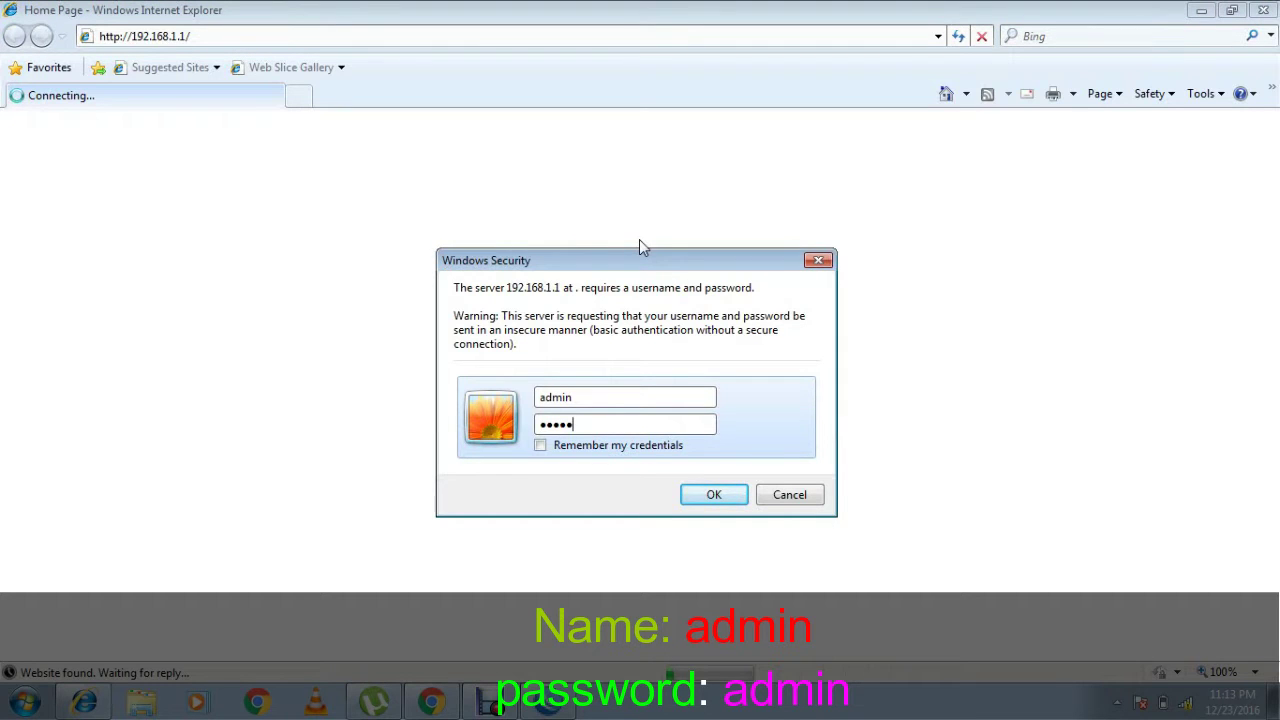
{"action": "key", "text": "Return"}
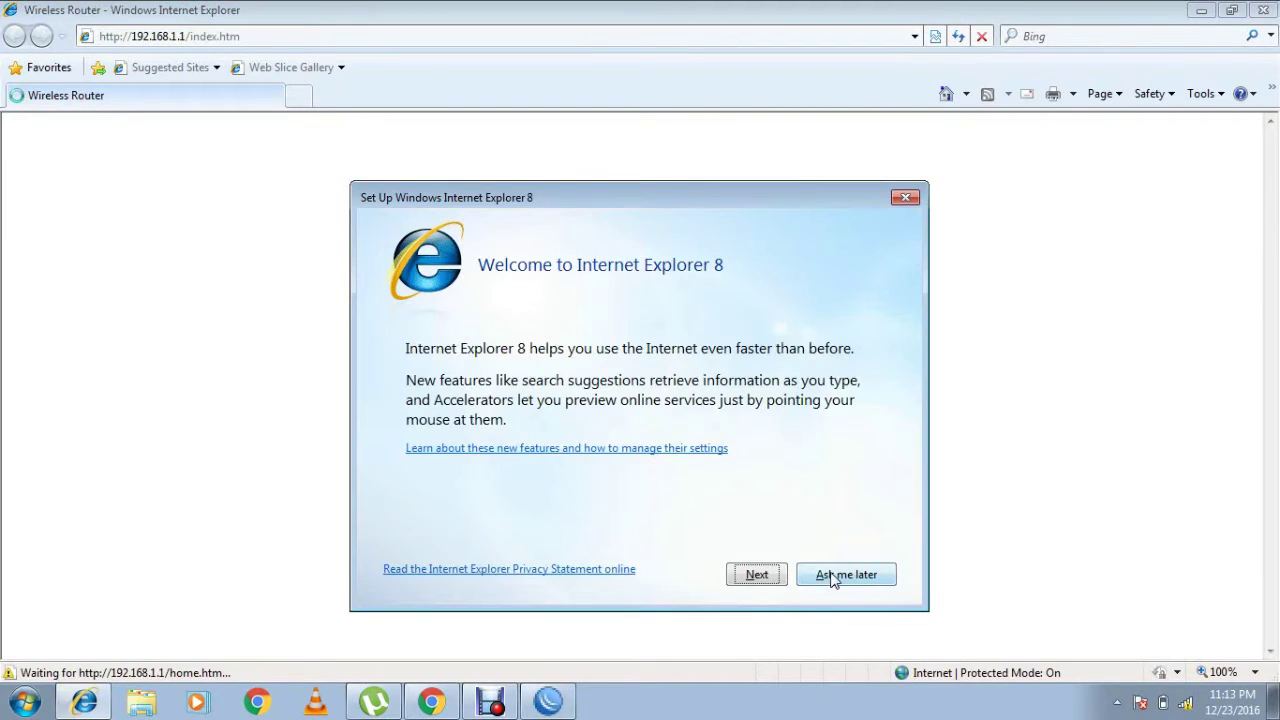
{"action": "left_click", "coordinate": [845, 575]}
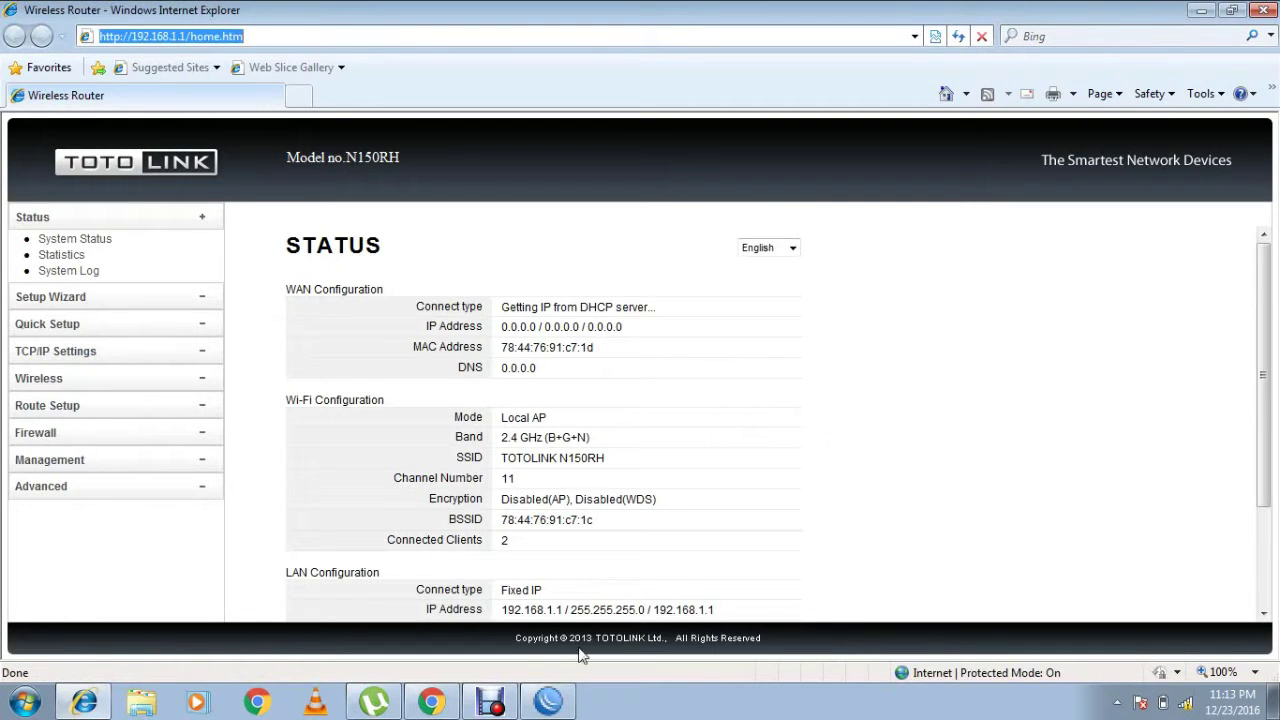
{"action": "left_click", "coordinate": [445, 705]}
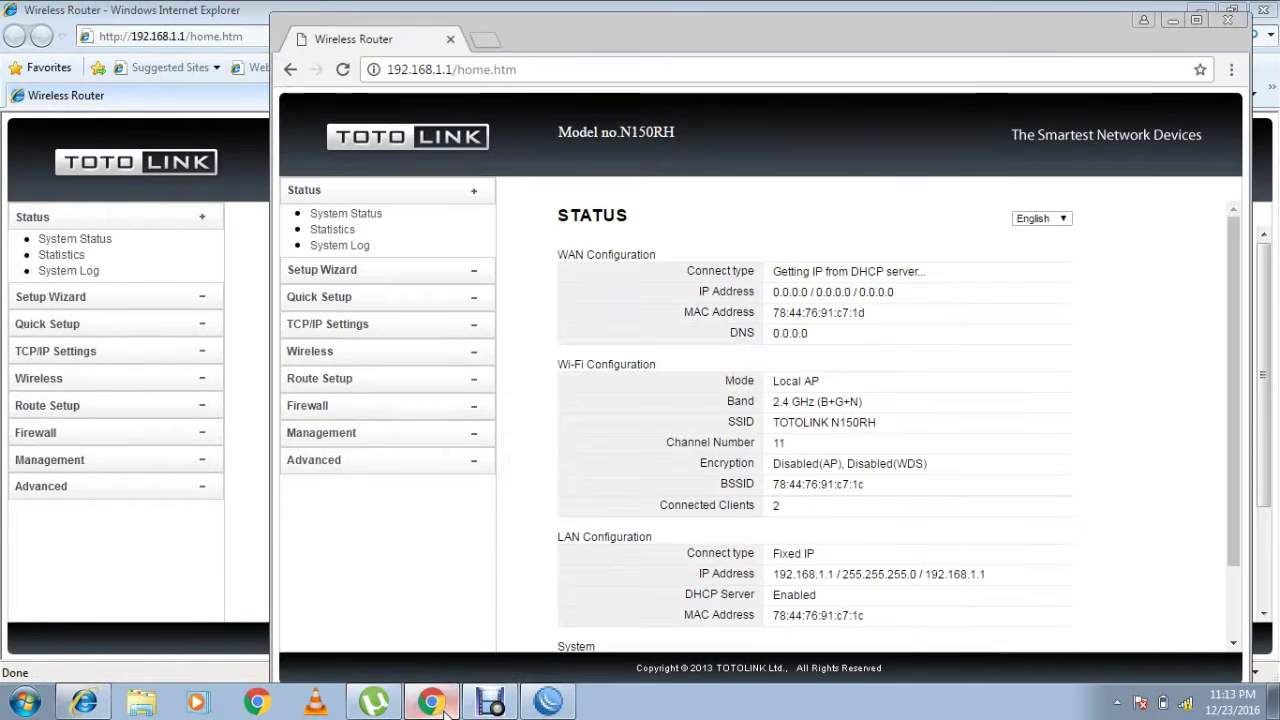
Maximize Chrome and advance the Setup Wizard to its operation mode step.
{"action": "double_click", "coordinate": [941, 50]}
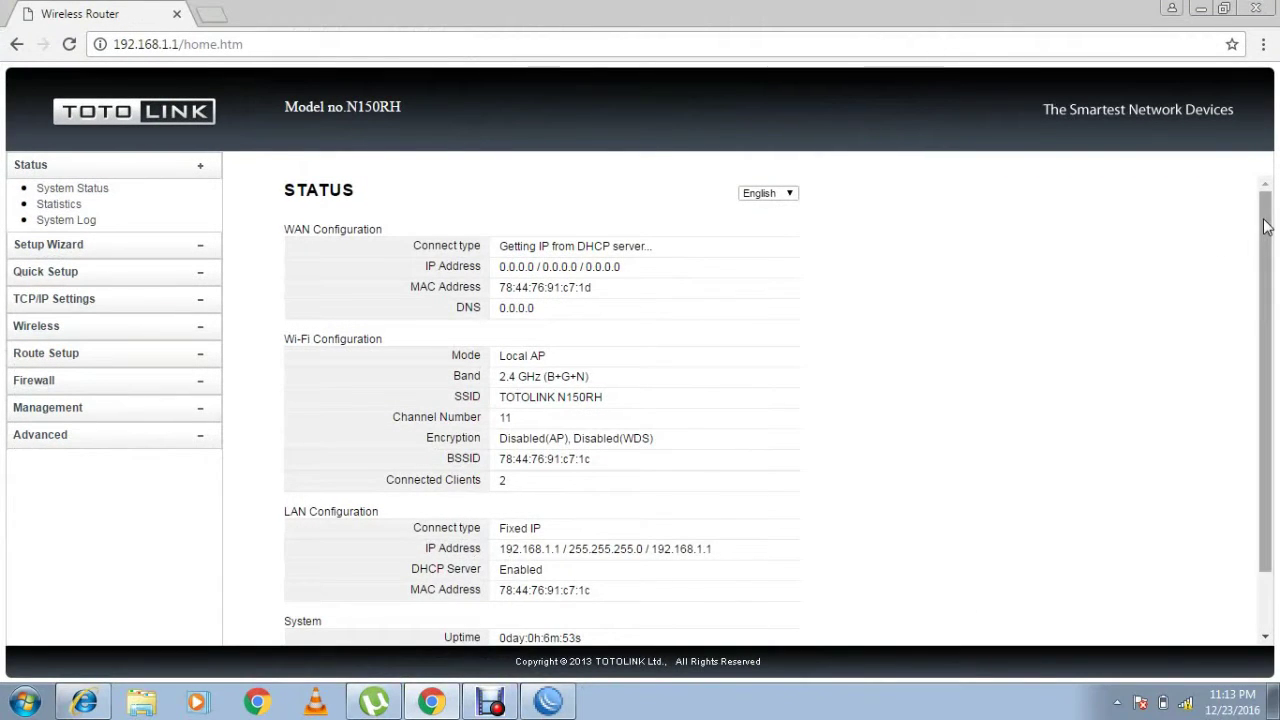
{"action": "scroll", "coordinate": [1270, 185], "scroll_direction": "down", "scroll_amount": 2}
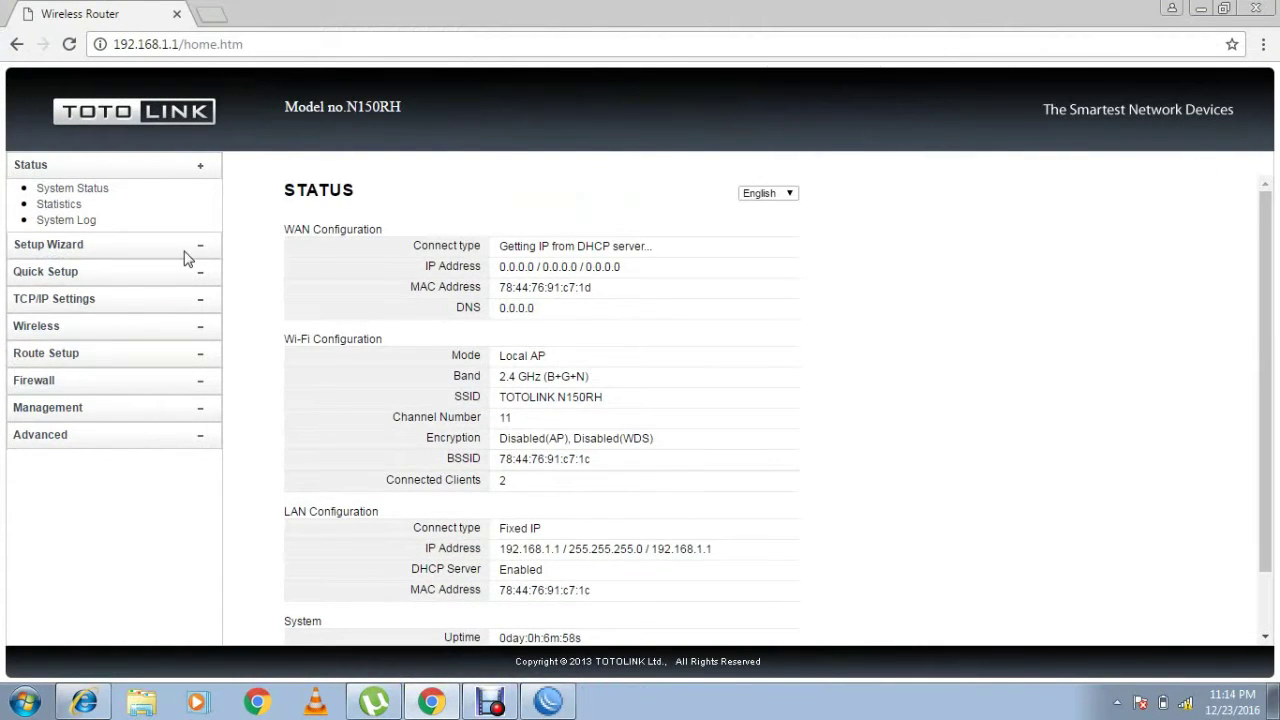
{"action": "left_click", "coordinate": [56, 247]}
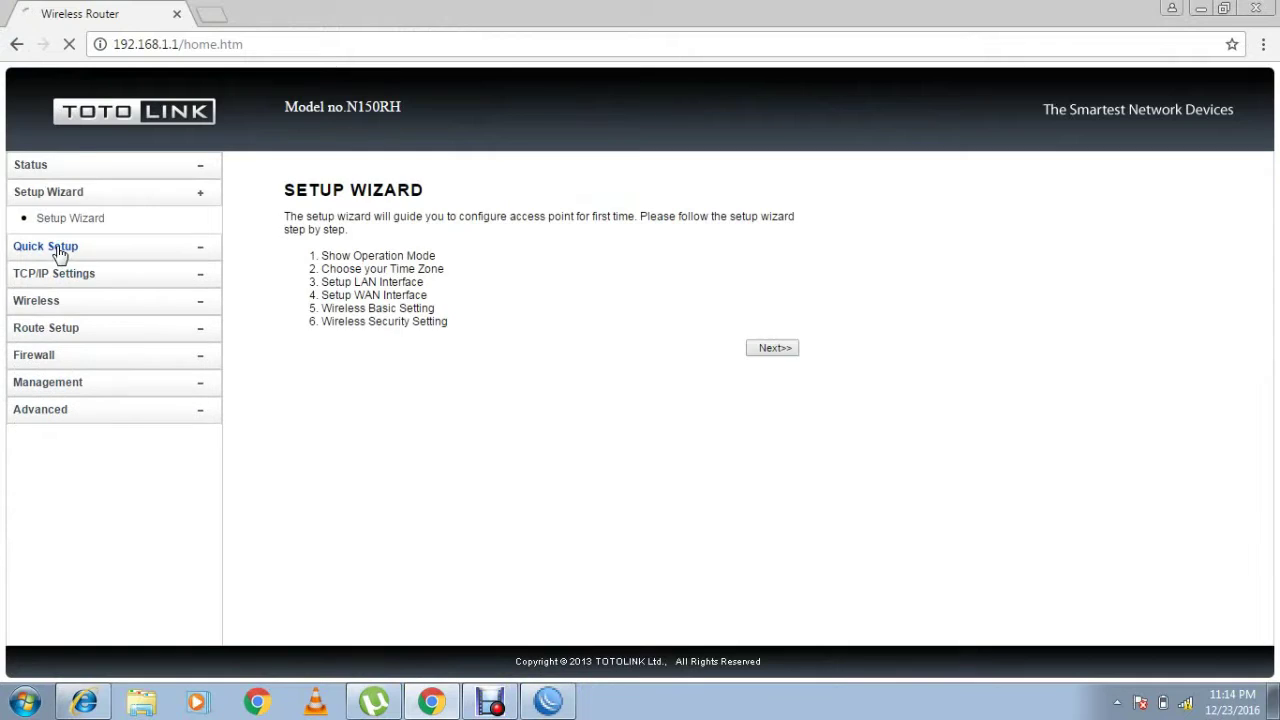
{"action": "left_click", "coordinate": [786, 350]}
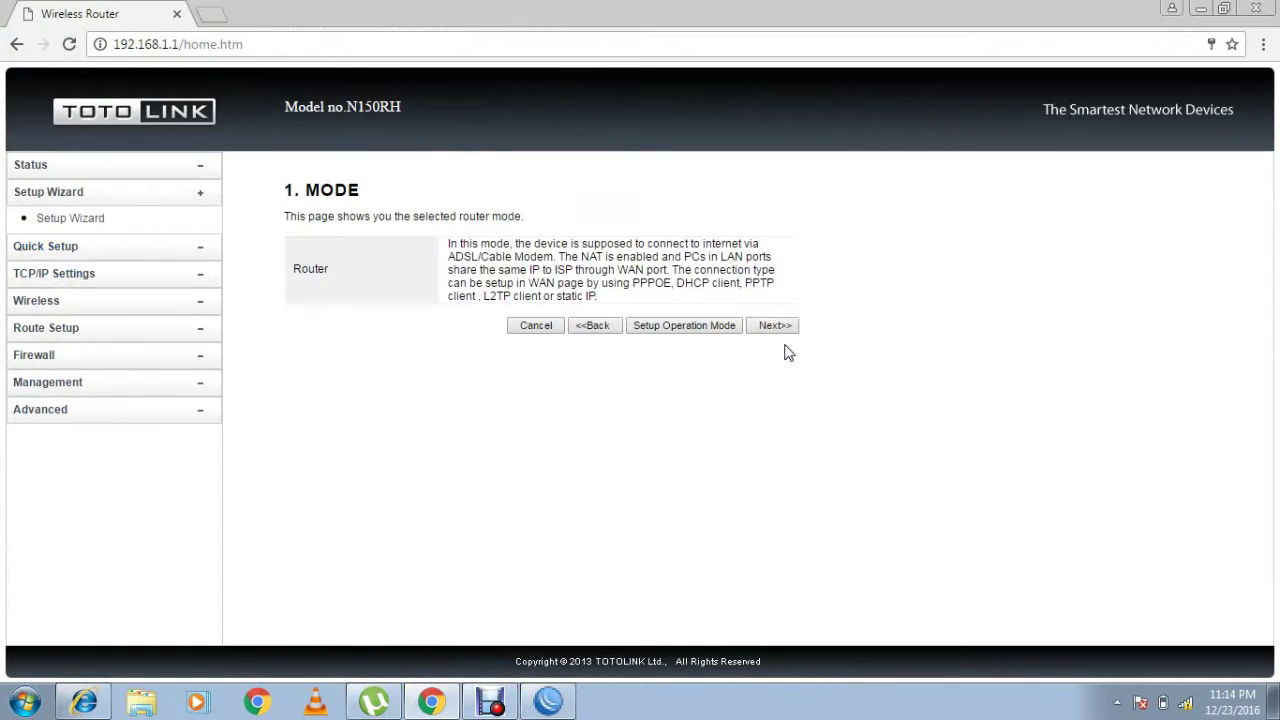
Save Wireless ISP Client Router as the operation mode and go back to the wizard start.
{"action": "left_click", "coordinate": [648, 330]}
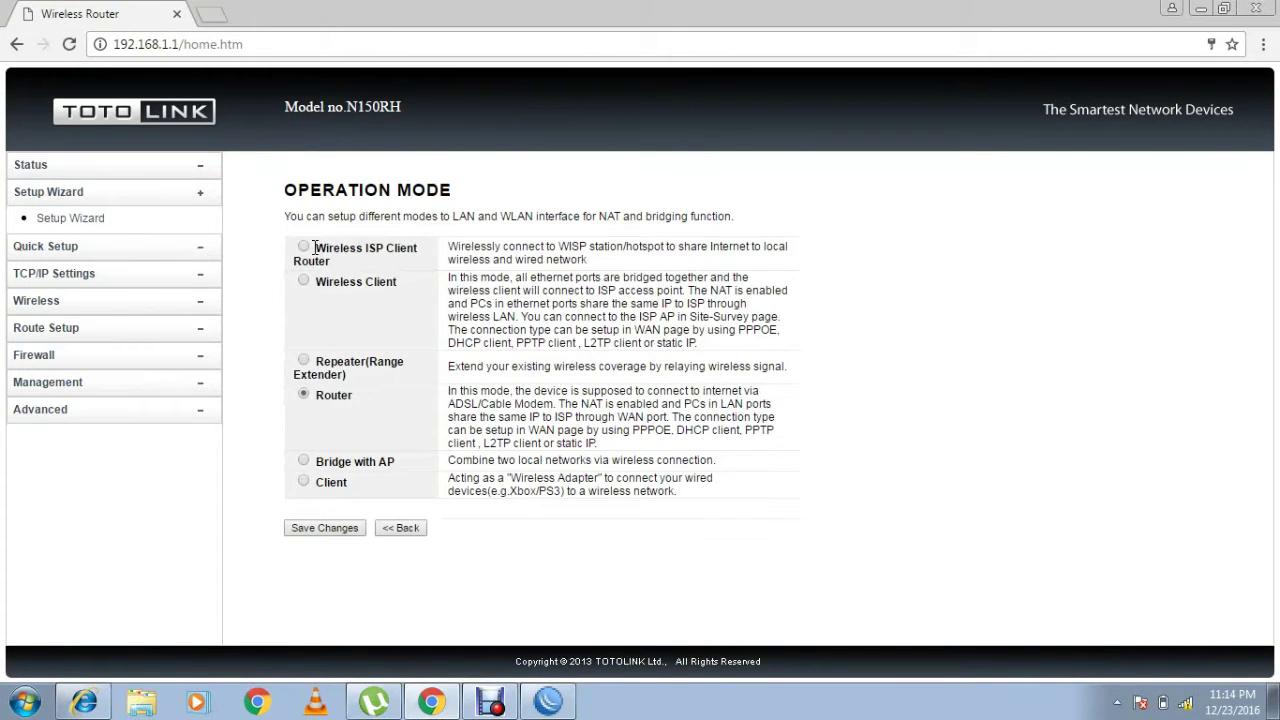
{"action": "left_click_drag", "start_coordinate": [314, 247], "coordinate": [413, 248]}
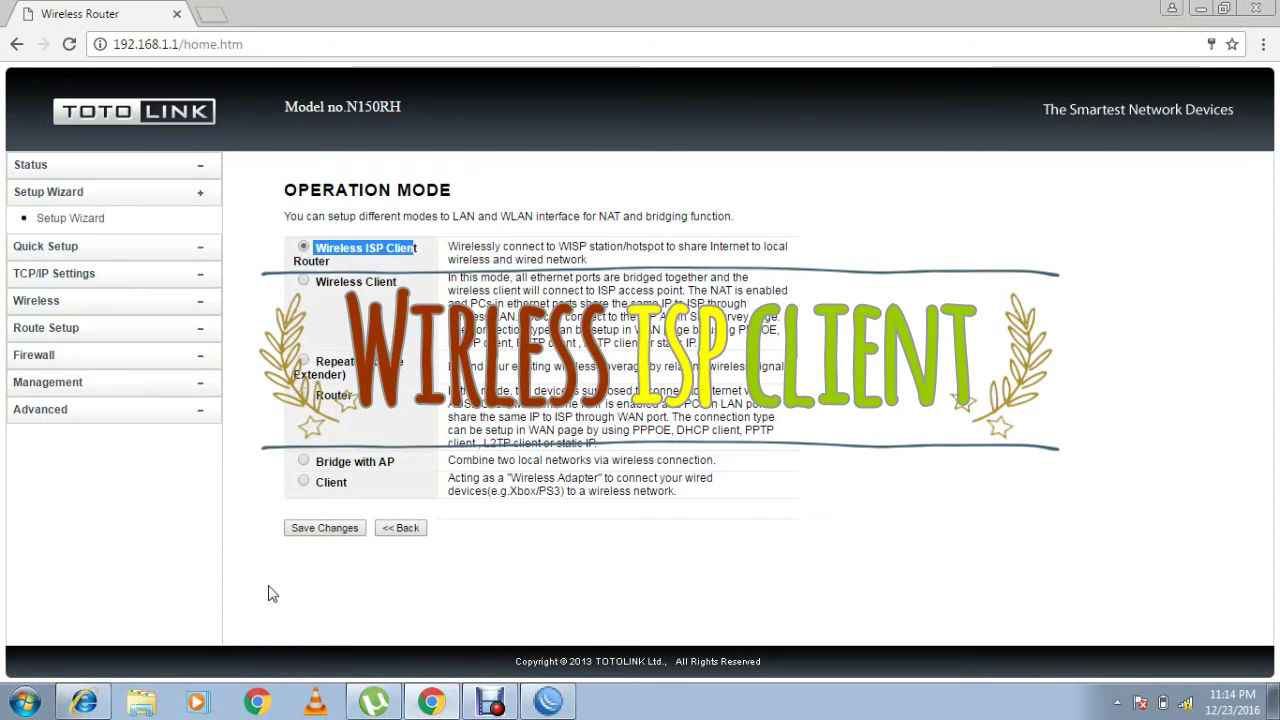
{"action": "left_click", "coordinate": [324, 528]}
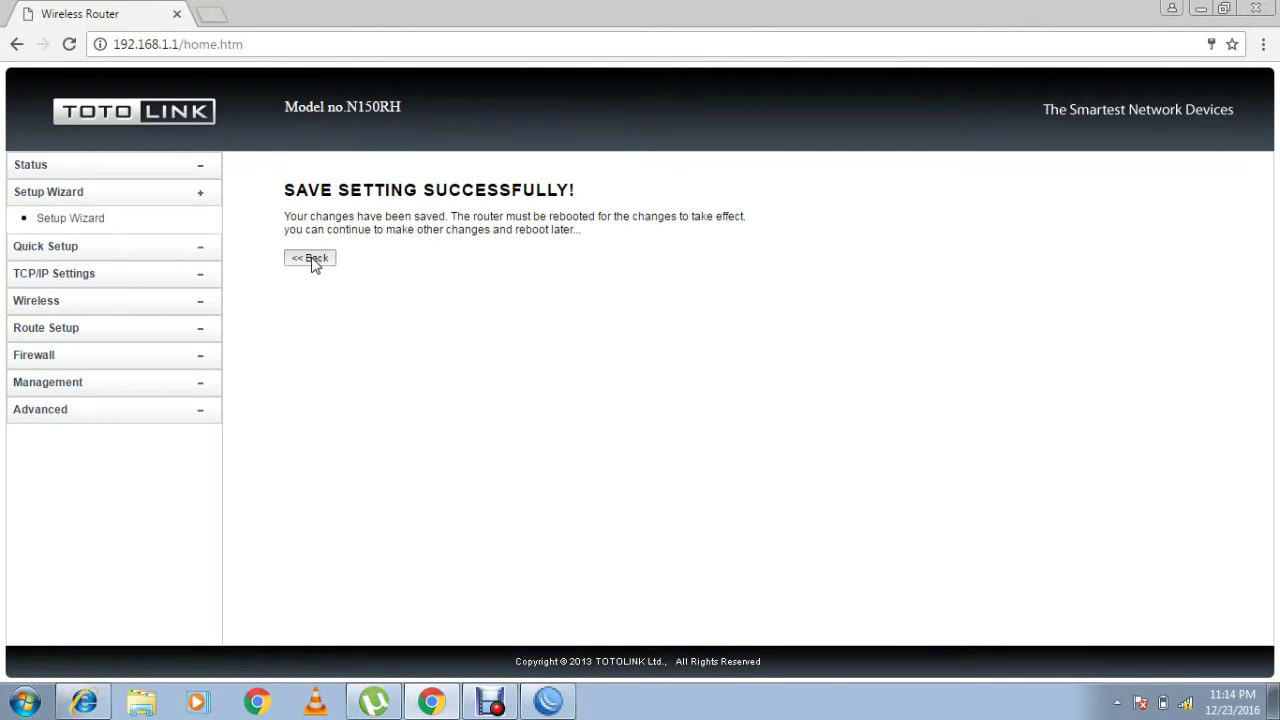
{"action": "left_click", "coordinate": [313, 259]}
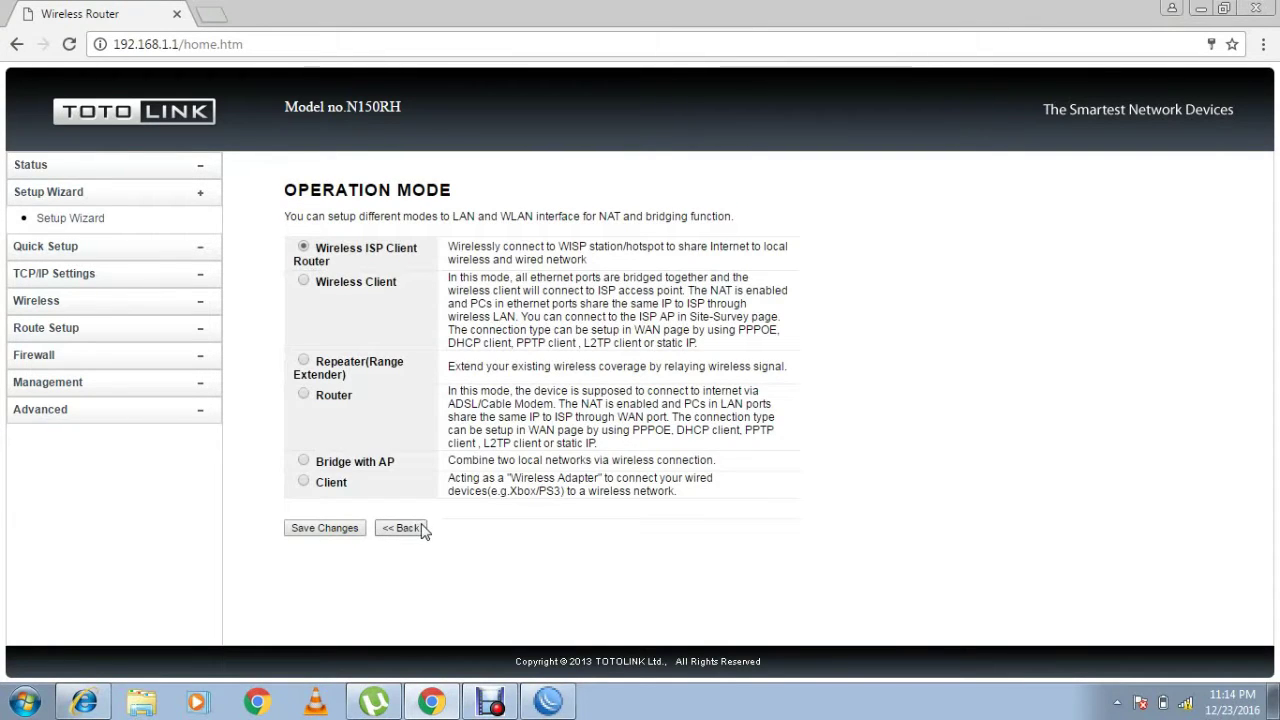
{"action": "left_click", "coordinate": [421, 529]}
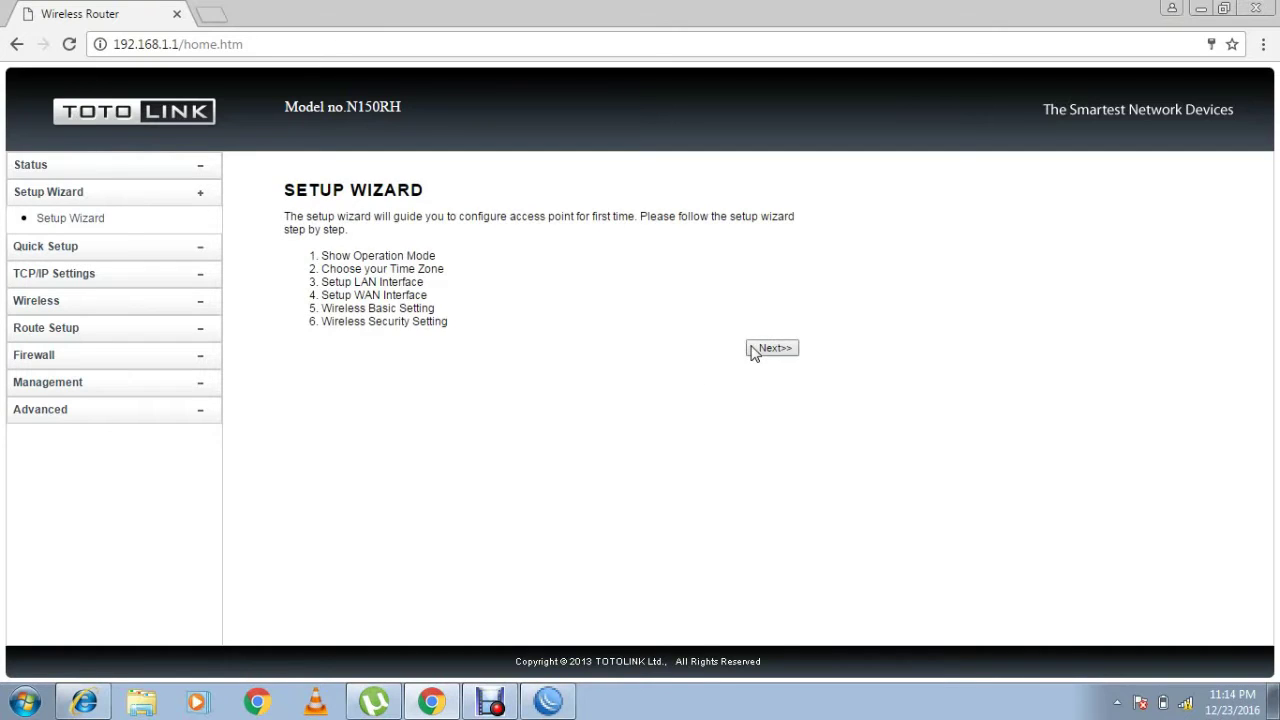
Advance past the Mode, Time Zone, LAN and WAN wizard steps and search for Wi-Fi networks.
{"action": "left_click", "coordinate": [756, 349]}
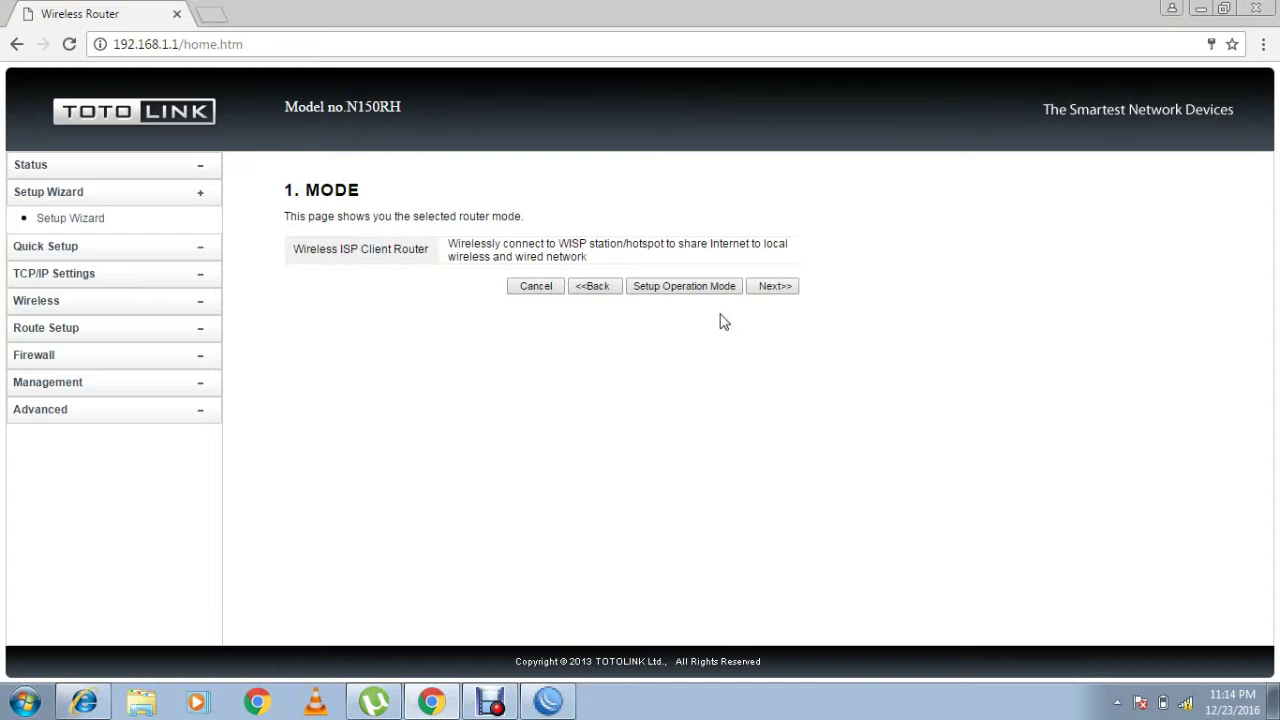
{"action": "left_click", "coordinate": [786, 288]}
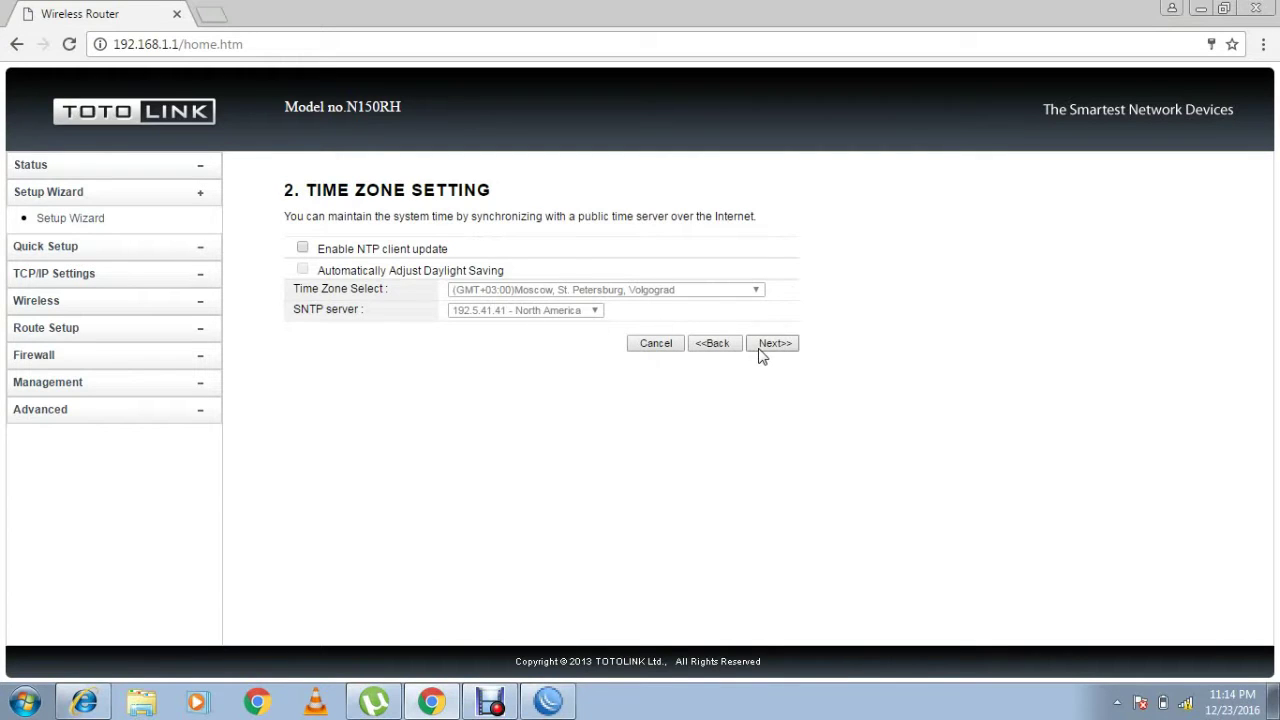
{"action": "left_click", "coordinate": [761, 346]}
{"action": "left_click", "coordinate": [767, 318]}
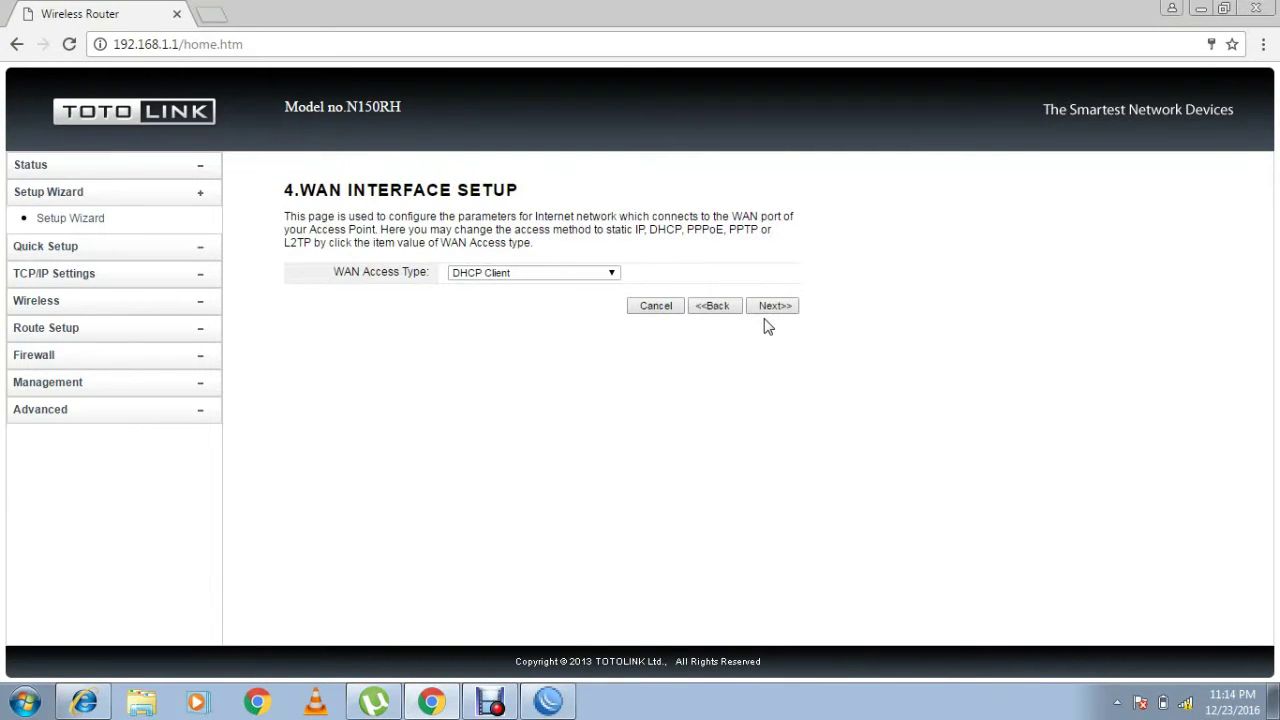
{"action": "left_click", "coordinate": [772, 309]}
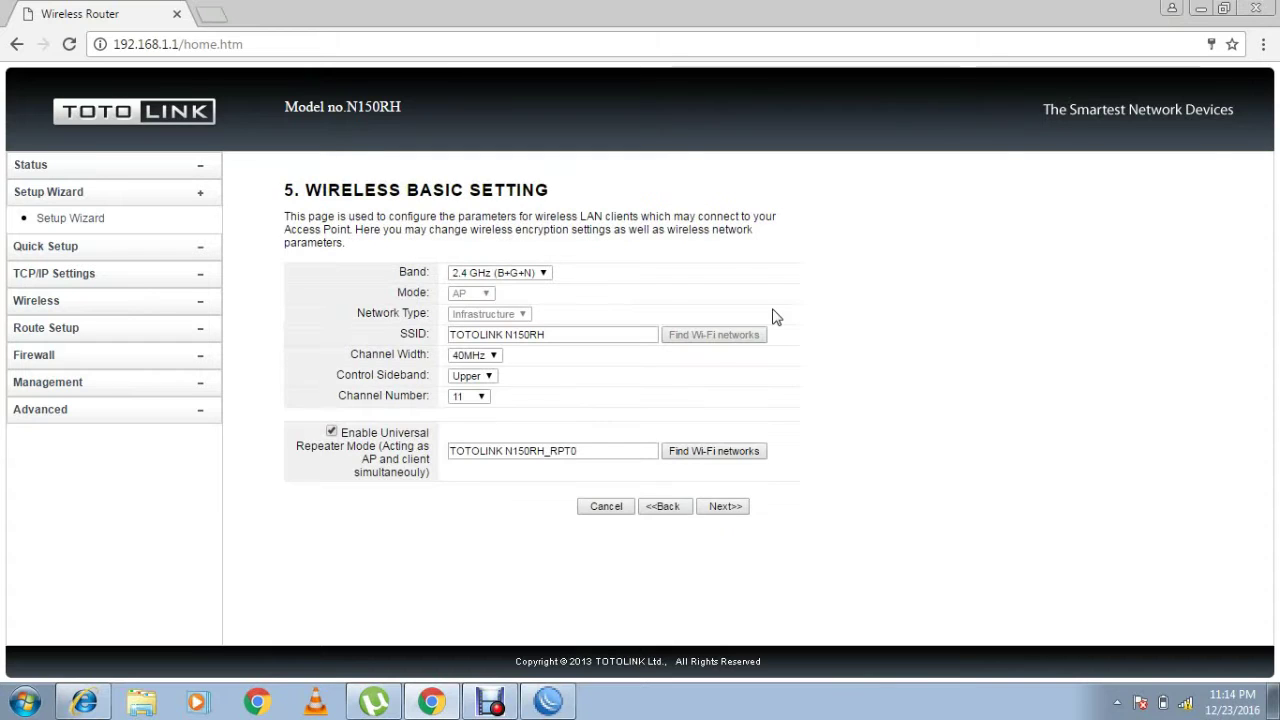
{"action": "left_click", "coordinate": [707, 455]}
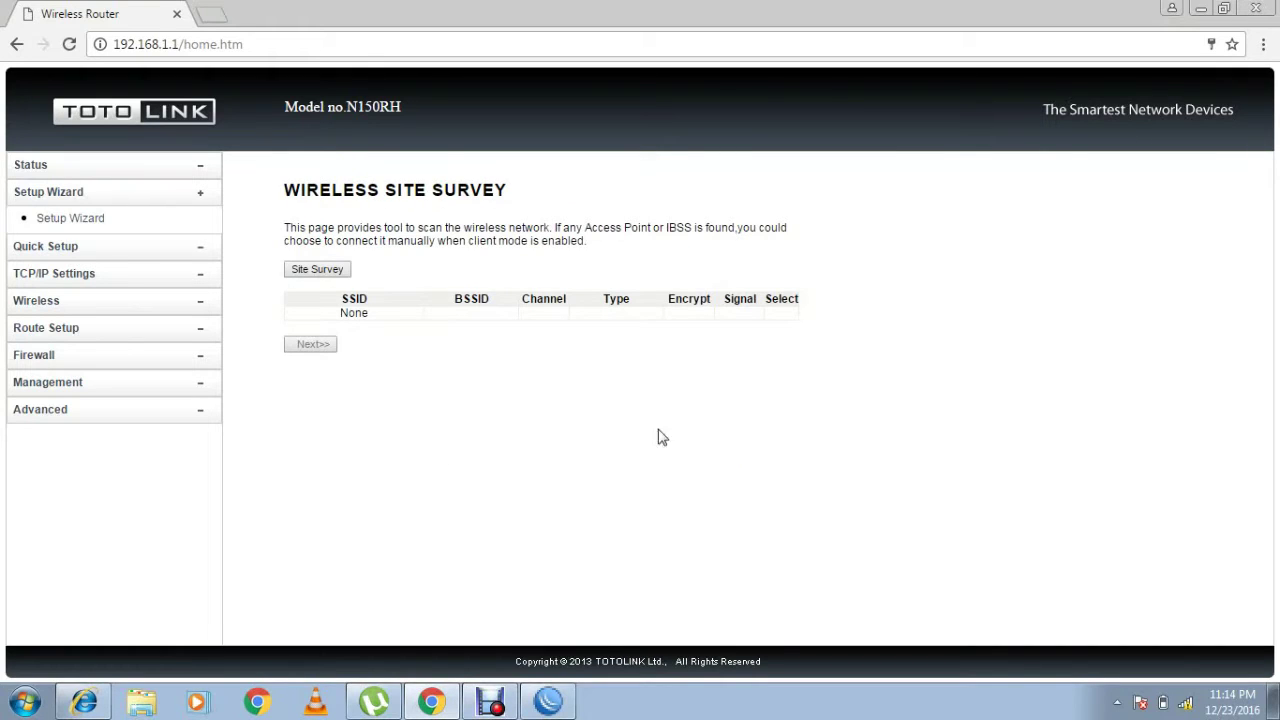
{"action": "left_click", "coordinate": [328, 273]}
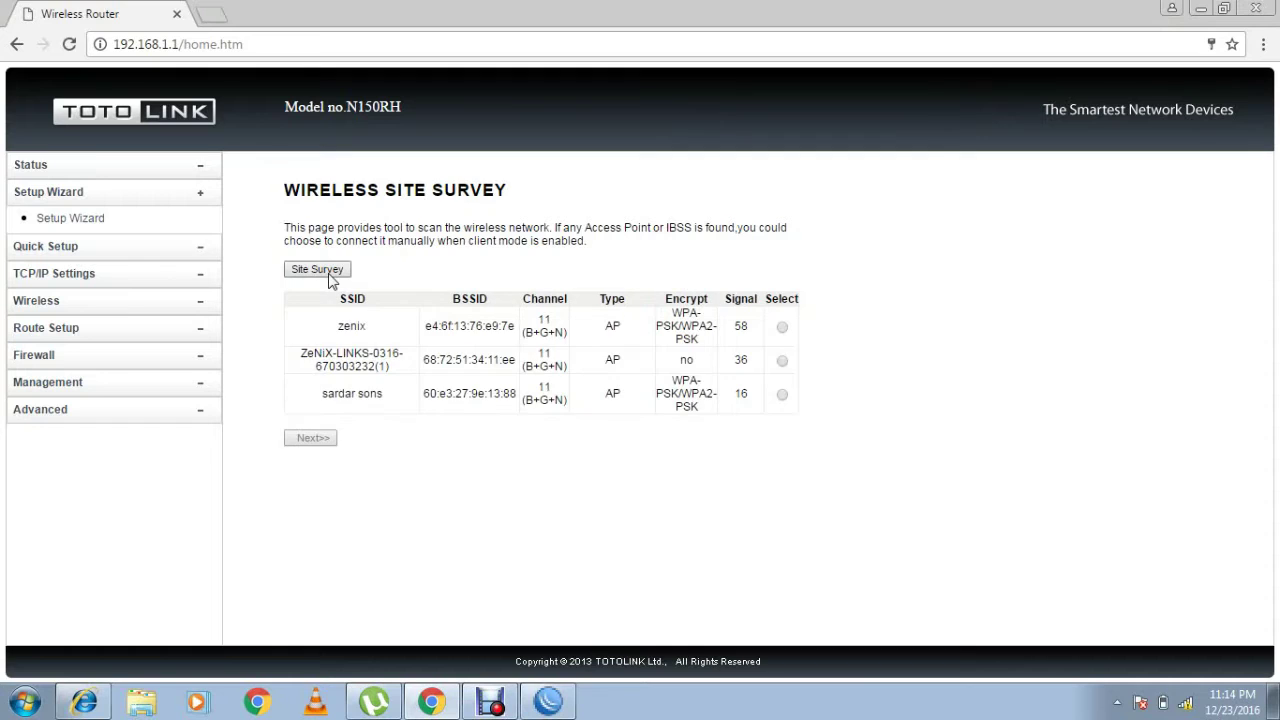
{"action": "left_click", "coordinate": [783, 362]}
{"action": "left_click", "coordinate": [320, 439]}
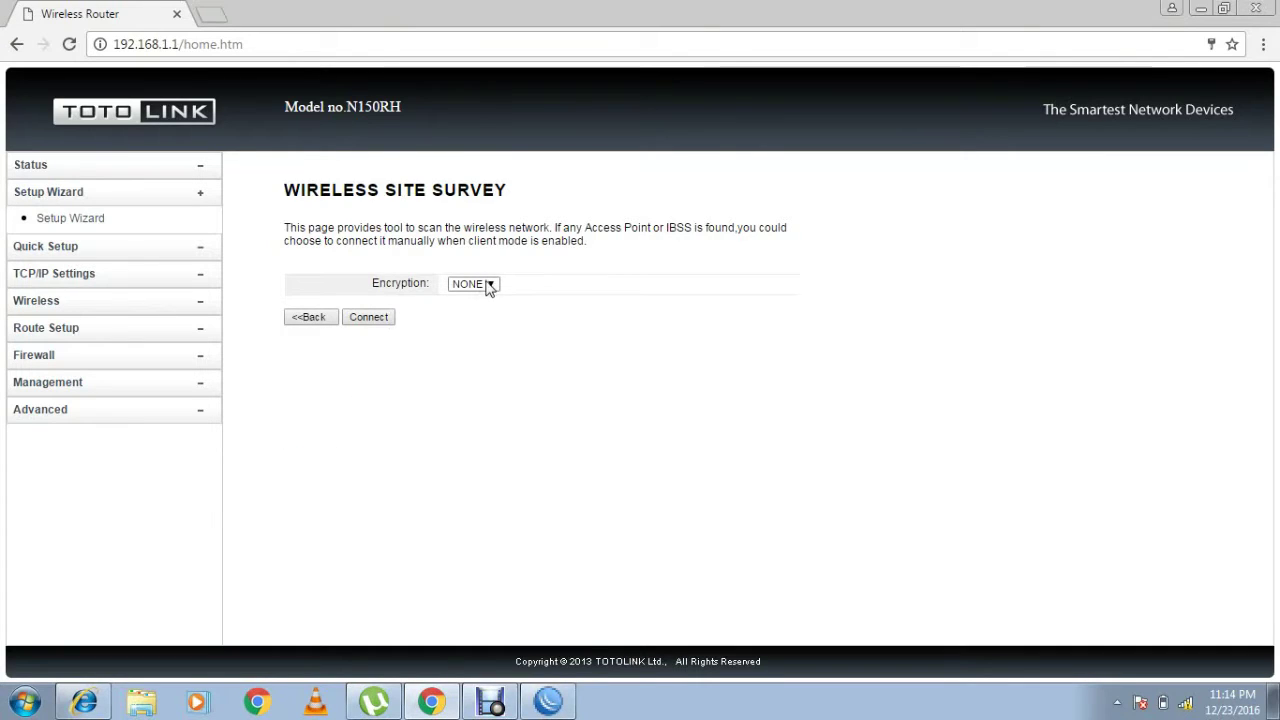
{"action": "left_click", "coordinate": [368, 318]}
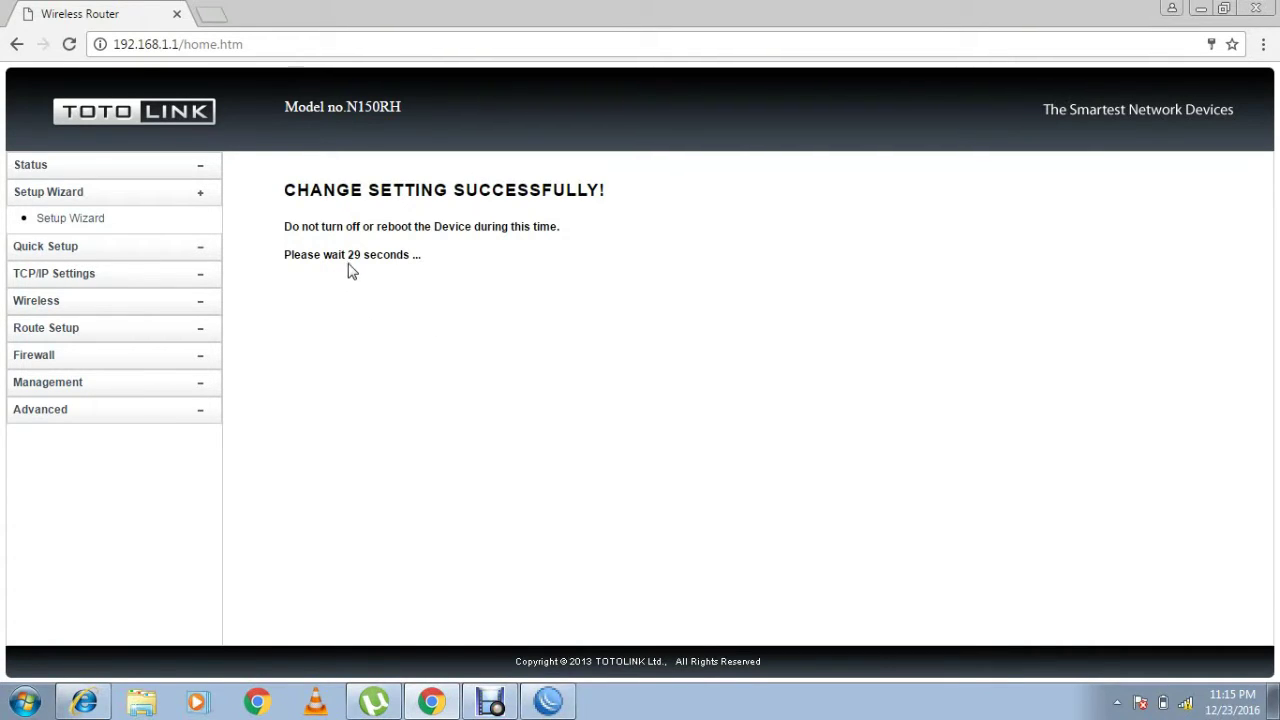
Reconnect the PC to the TOTOLINK N150RH Wi-Fi and verify the connection.
{"action": "left_click", "coordinate": [1188, 704]}
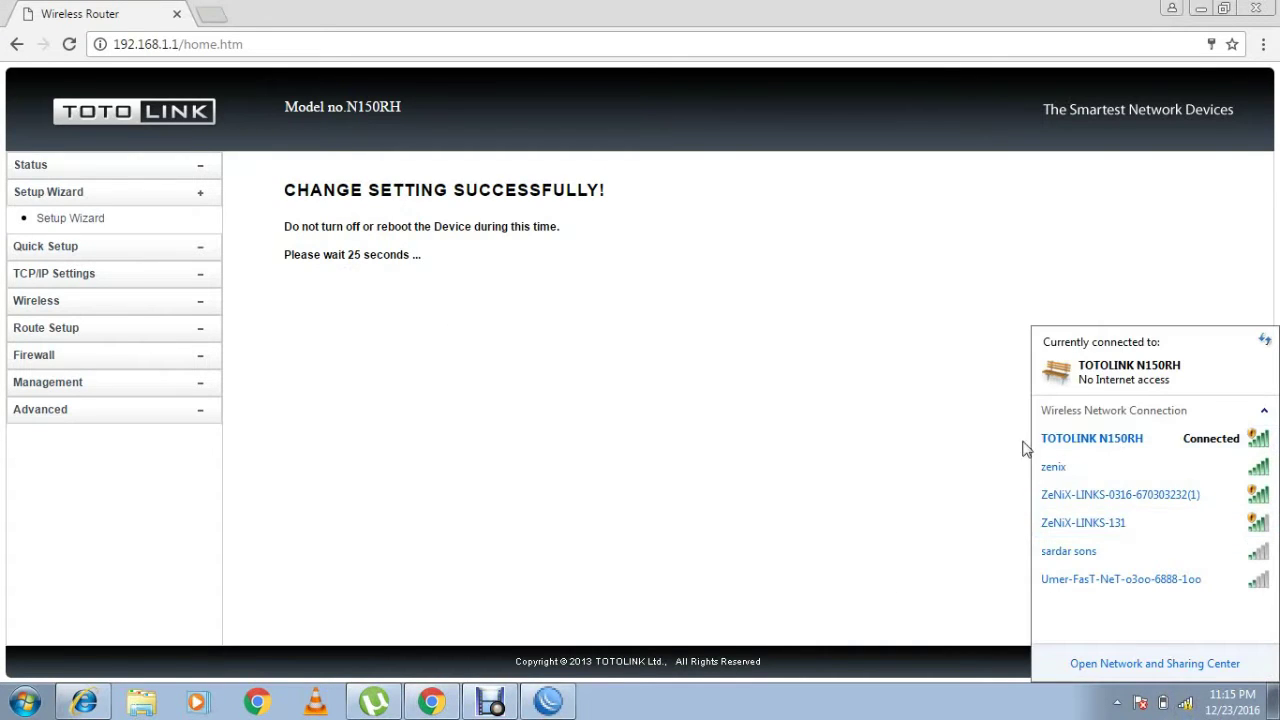
{"action": "left_click", "coordinate": [972, 443]}
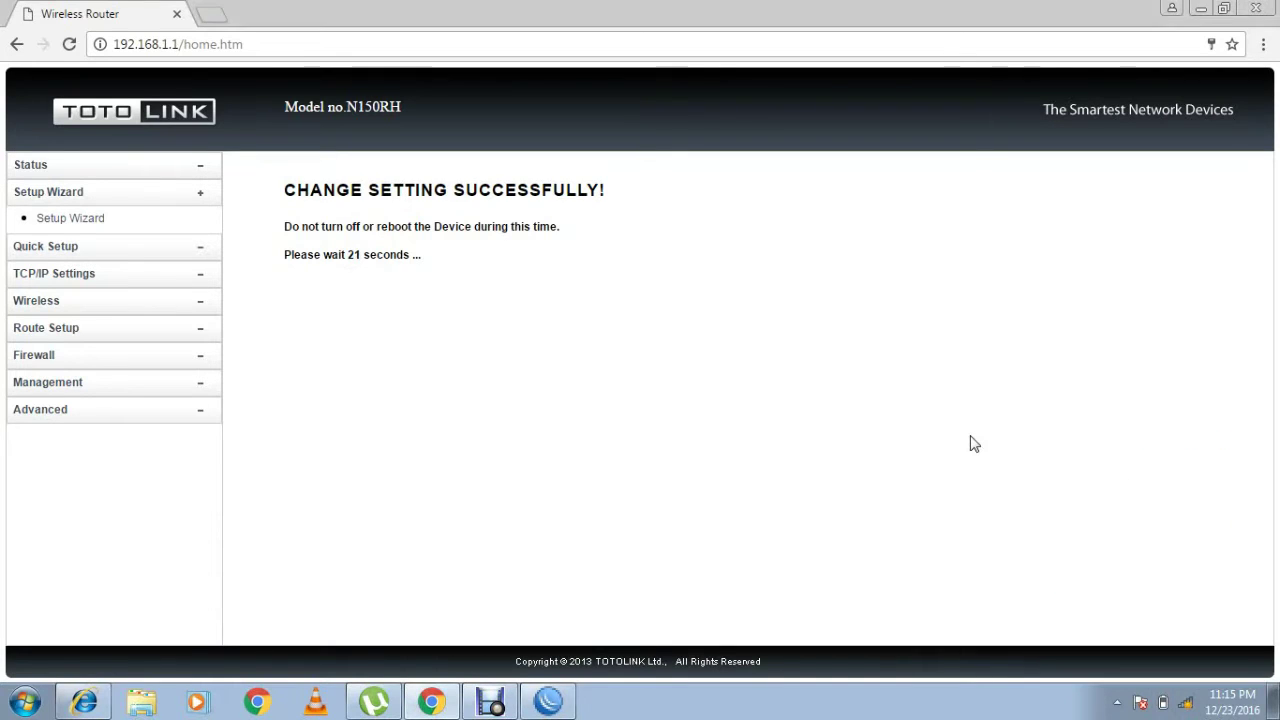
{"action": "left_click", "coordinate": [1185, 702]}
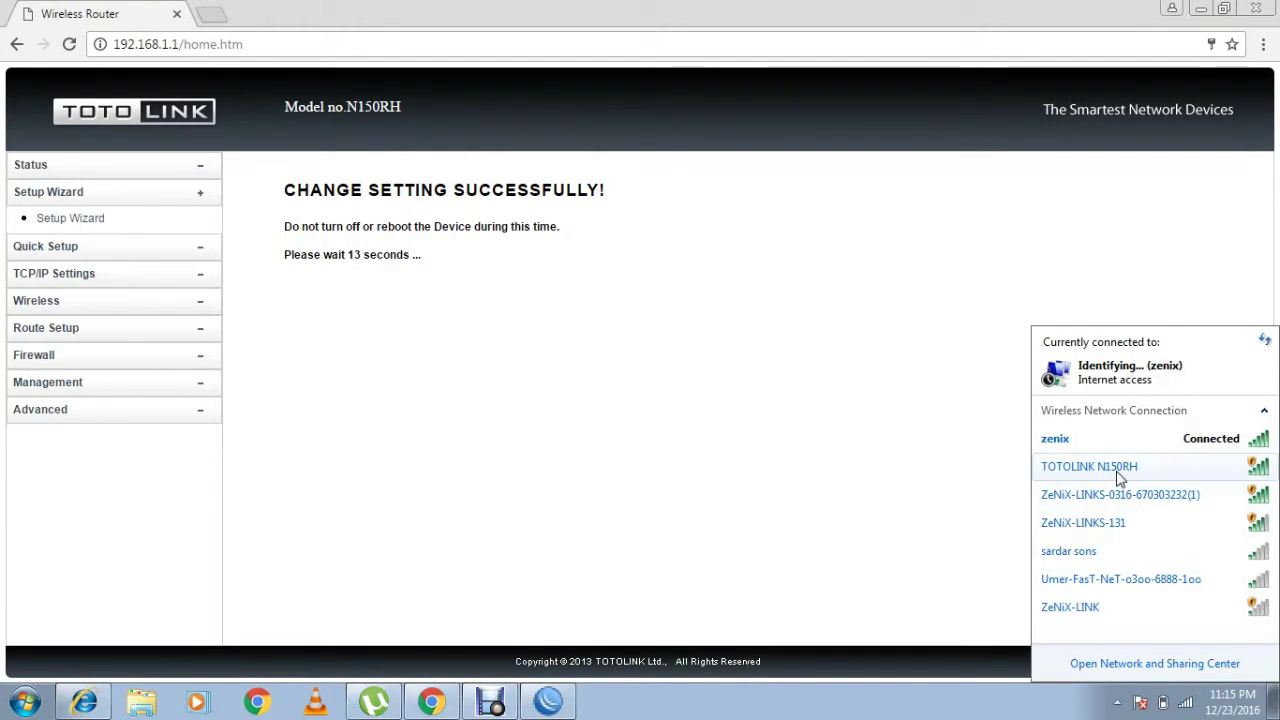
{"action": "left_click", "coordinate": [1120, 478]}
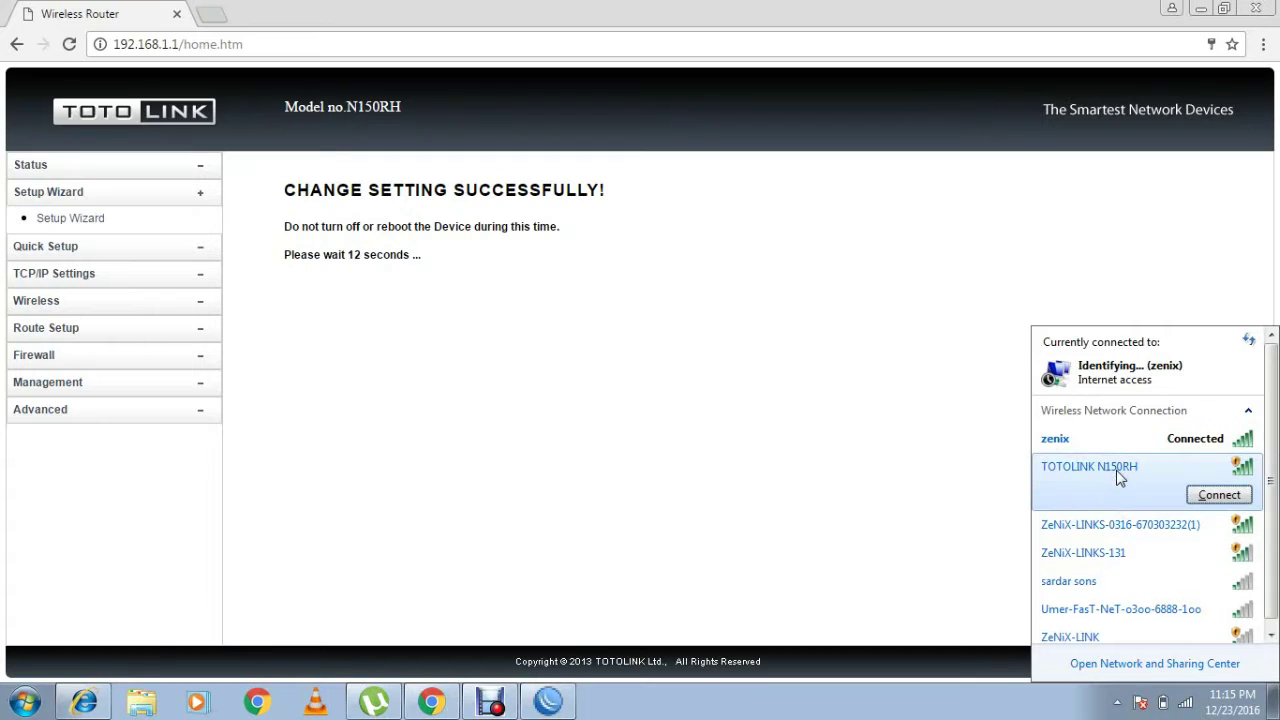
{"action": "left_click", "coordinate": [1216, 496]}
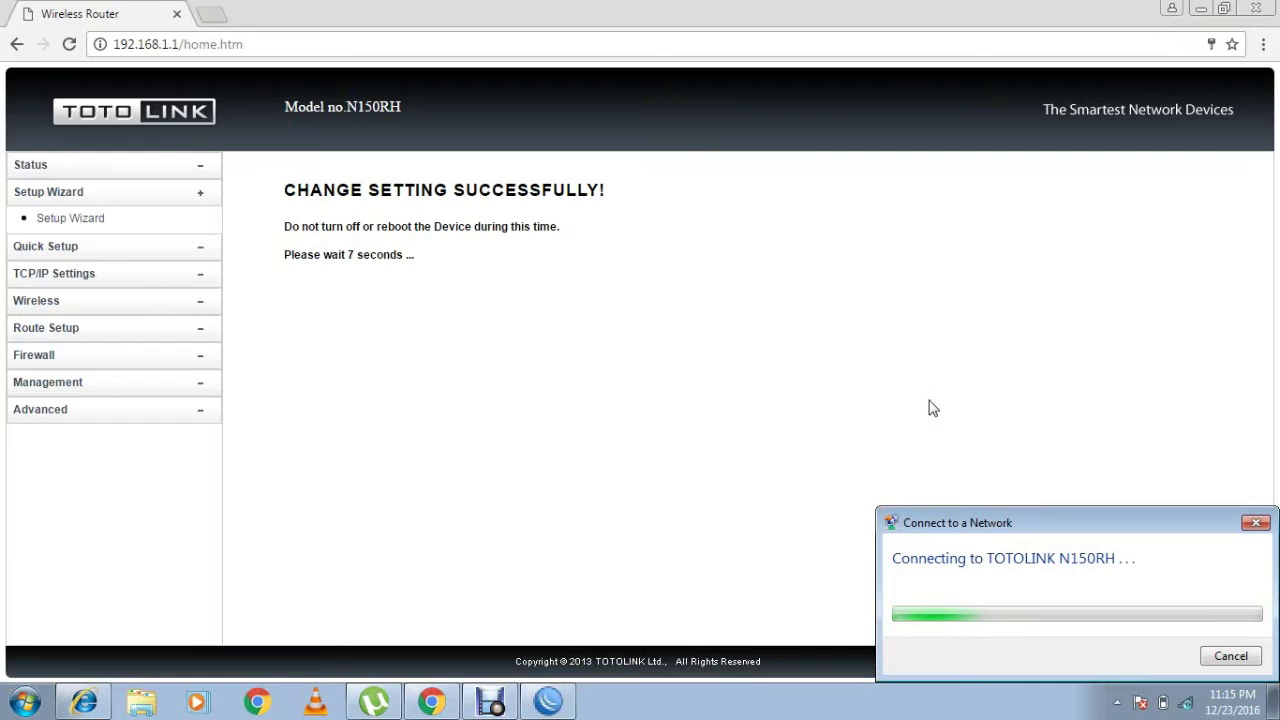
{"action": "mouse_move", "coordinate": [1186, 706]}
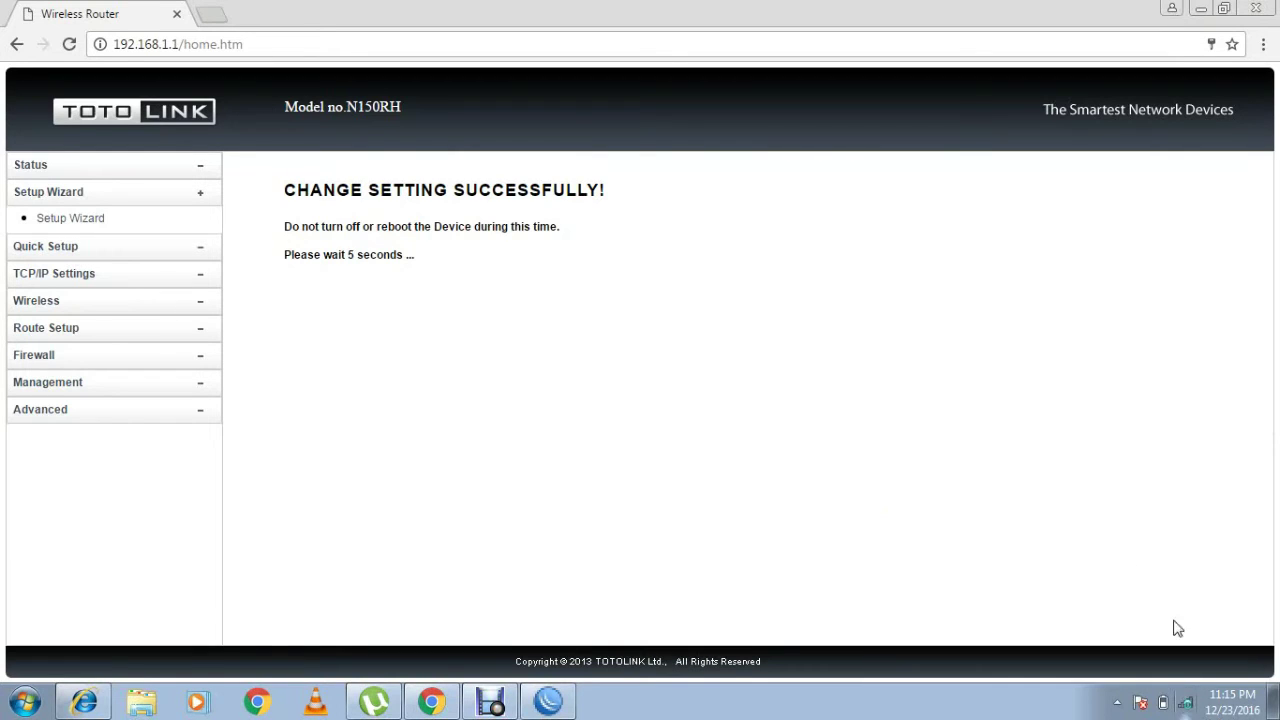
{"action": "left_click", "coordinate": [1185, 703]}
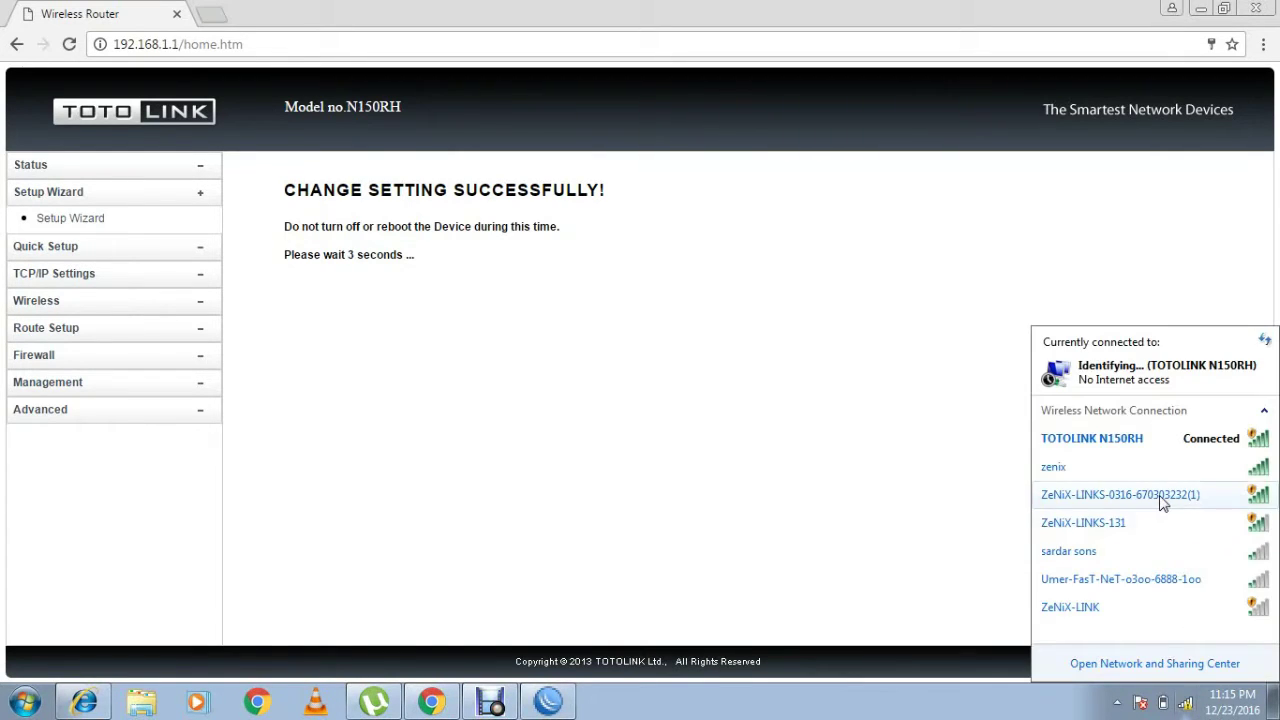
{"action": "left_click", "coordinate": [620, 449]}
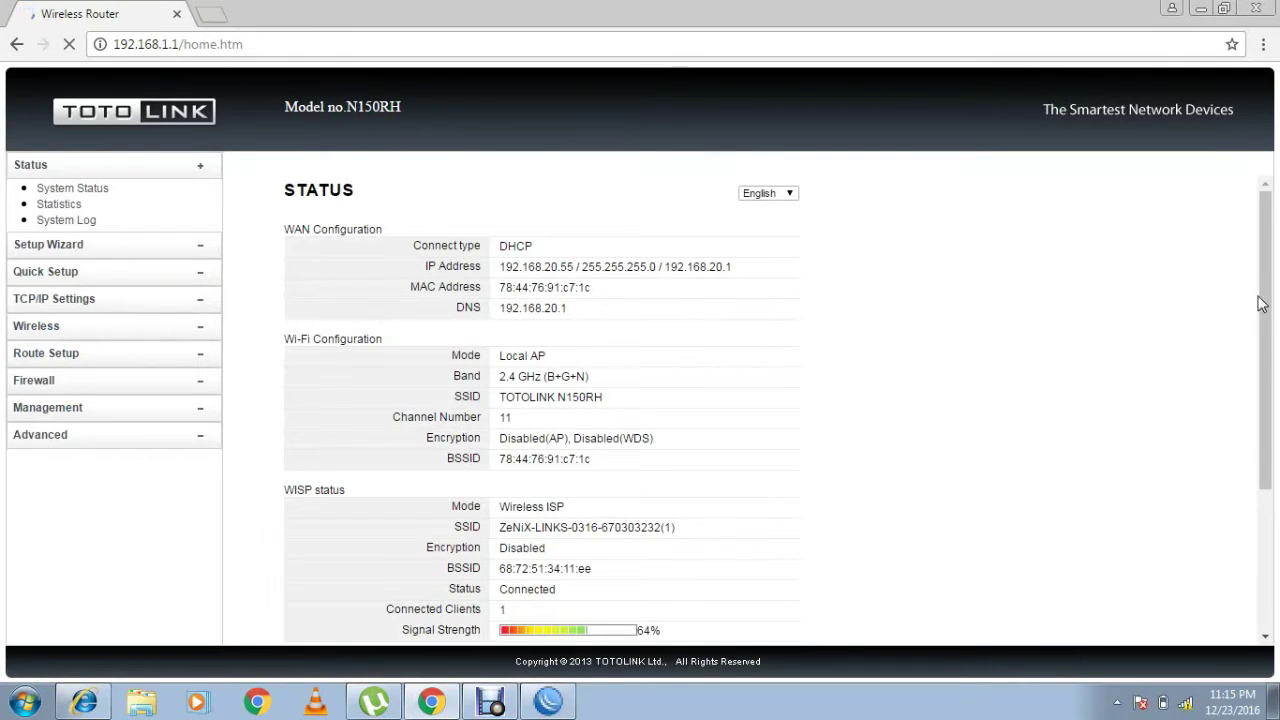
Reload the Status page showing WISP connected to ZeNiX-LINKS, then go to TCP/IP Settings.
{"action": "mouse_move", "coordinate": [1263, 304]}
{"action": "left_mouse_down"}
{"action": "mouse_move", "coordinate": [1258, 446]}
{"action": "mouse_move", "coordinate": [1278, 290]}
{"action": "left_mouse_up"}
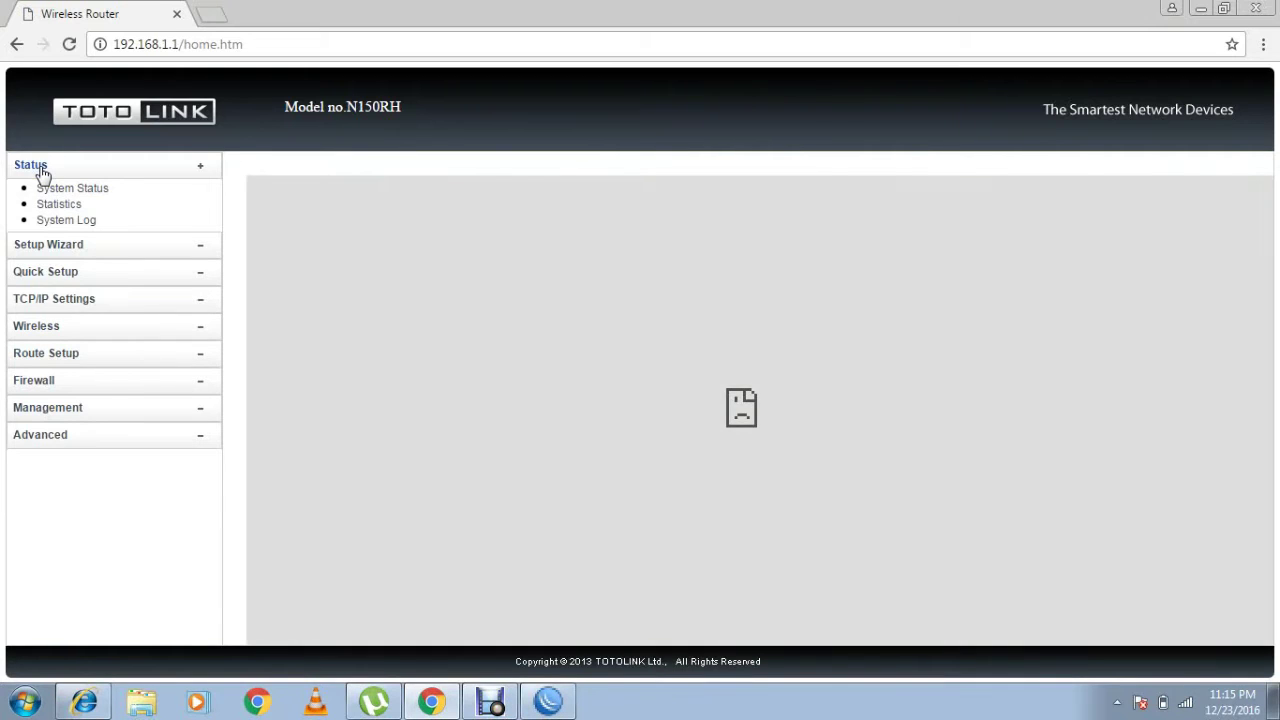
{"action": "left_click", "coordinate": [40, 168]}
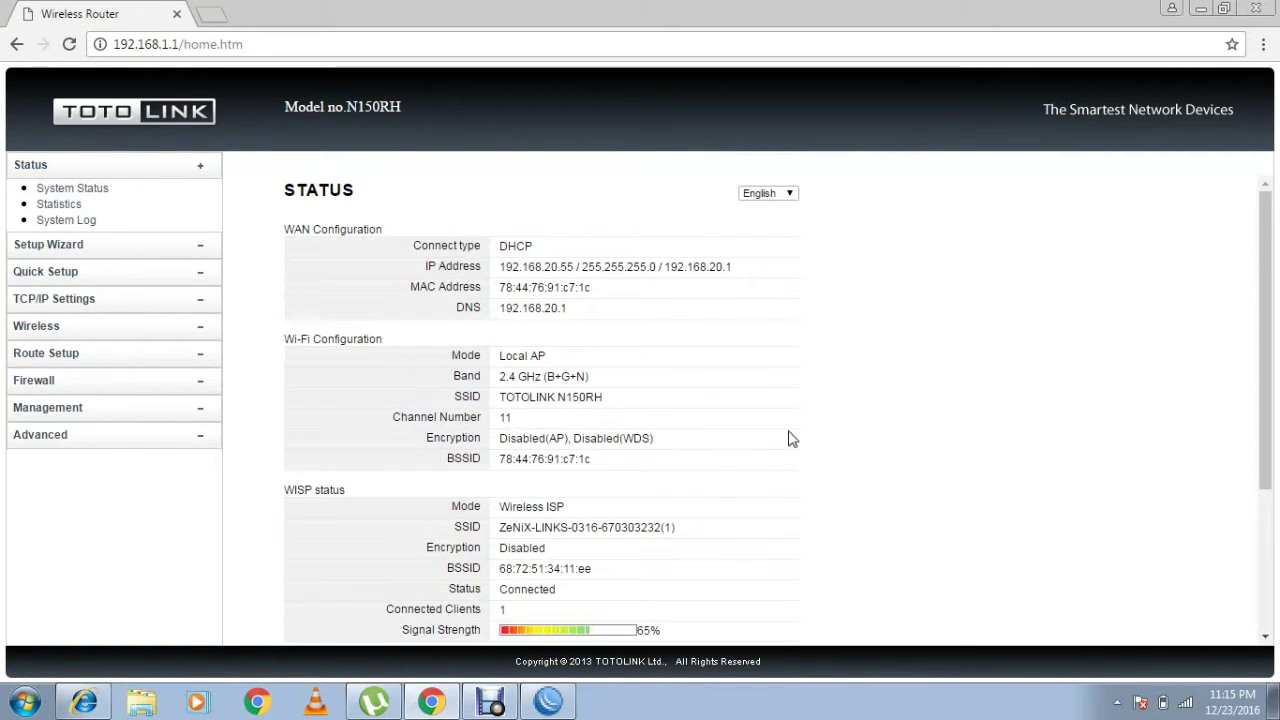
{"action": "left_click", "coordinate": [74, 303]}
Set the WAN access type to PPPoE and enter the PPPoE user name and password.
{"action": "left_click", "coordinate": [72, 286]}
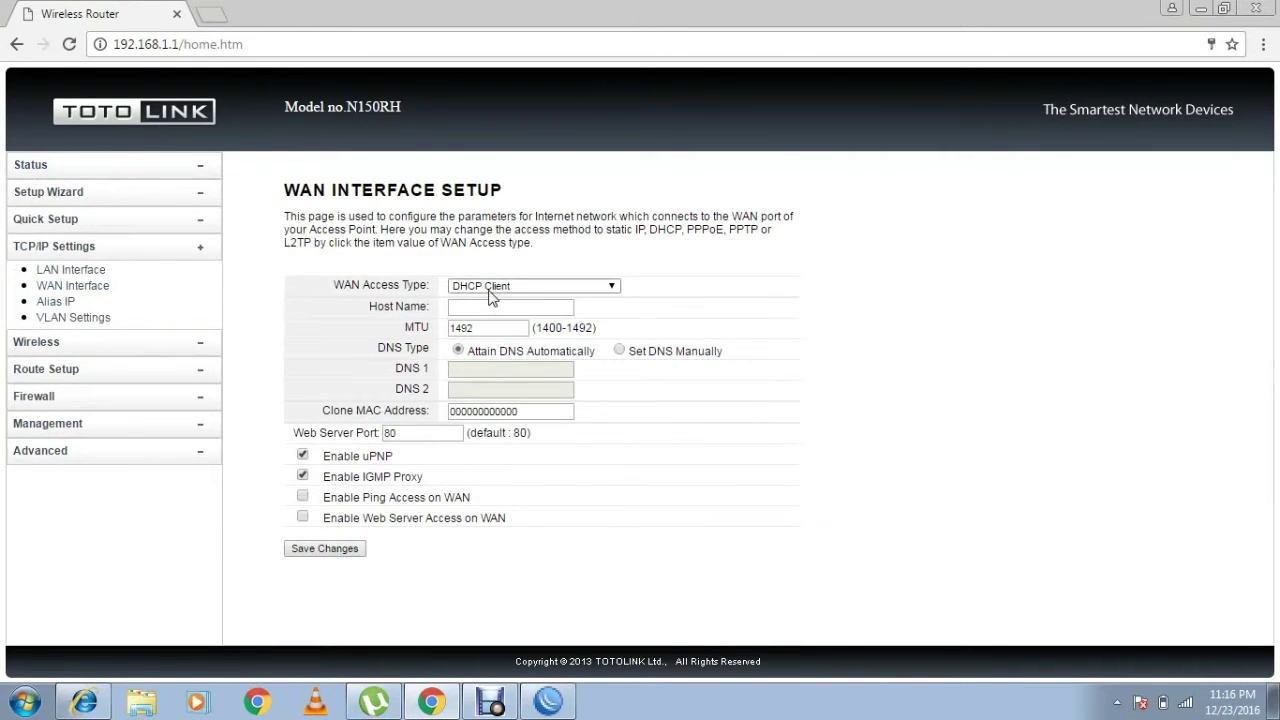
{"action": "left_click", "coordinate": [490, 290]}
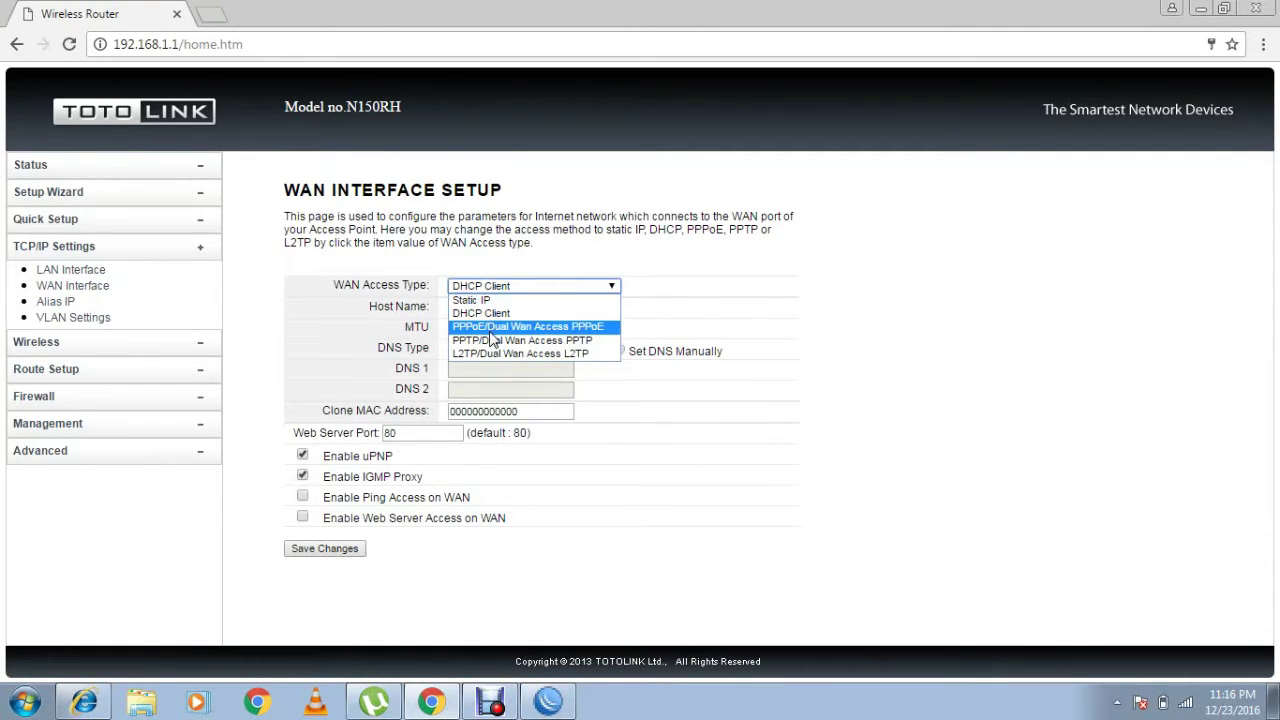
{"action": "left_click", "coordinate": [490, 330]}
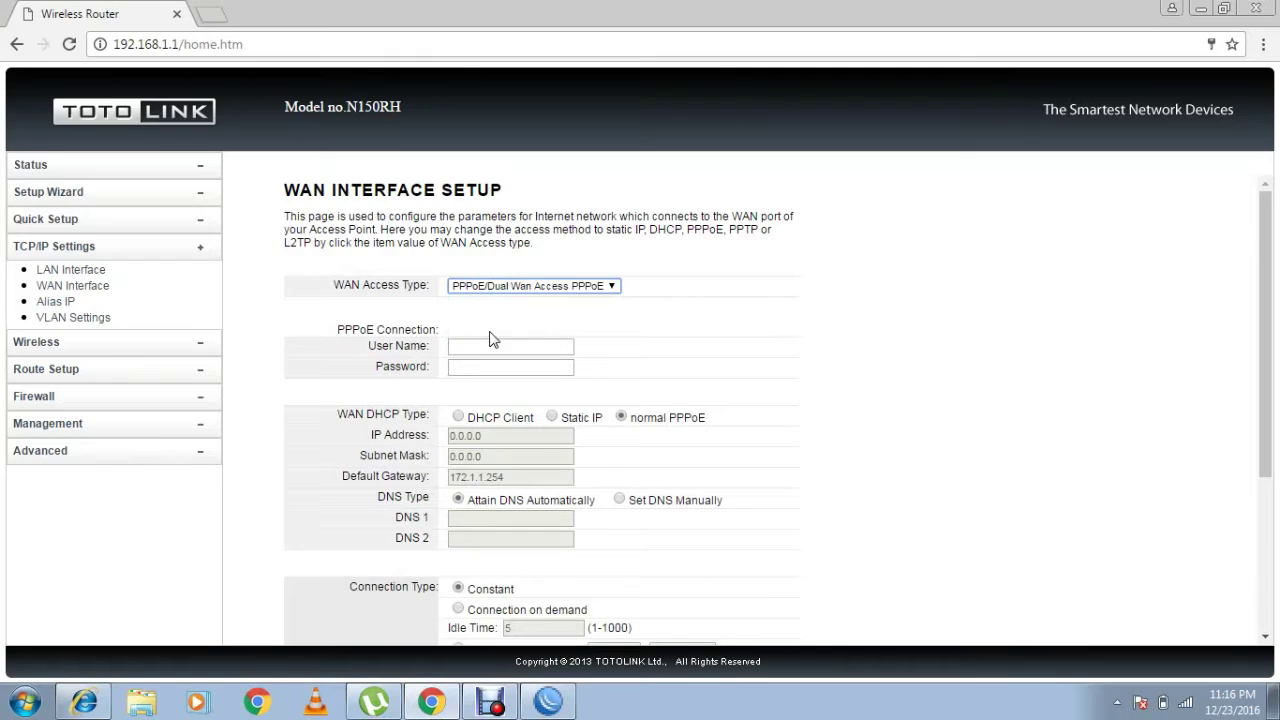
{"action": "left_click", "coordinate": [492, 345]}
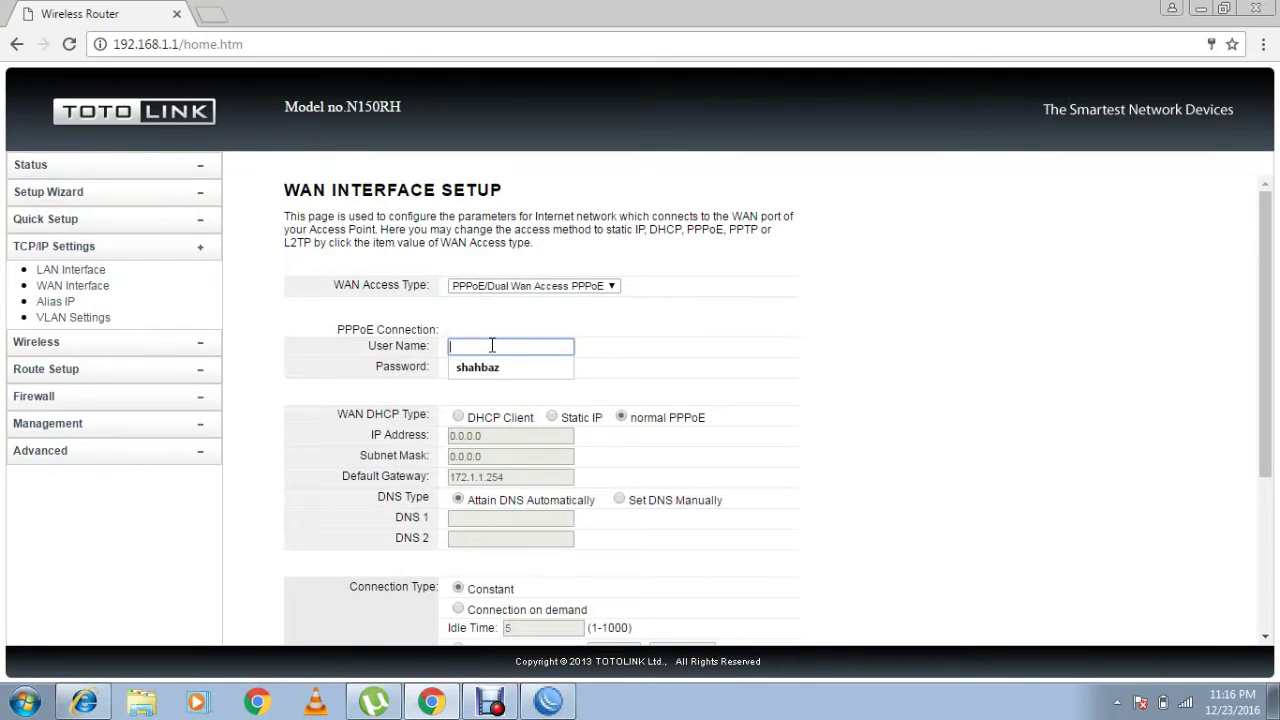
{"action": "left_click", "coordinate": [477, 367]}
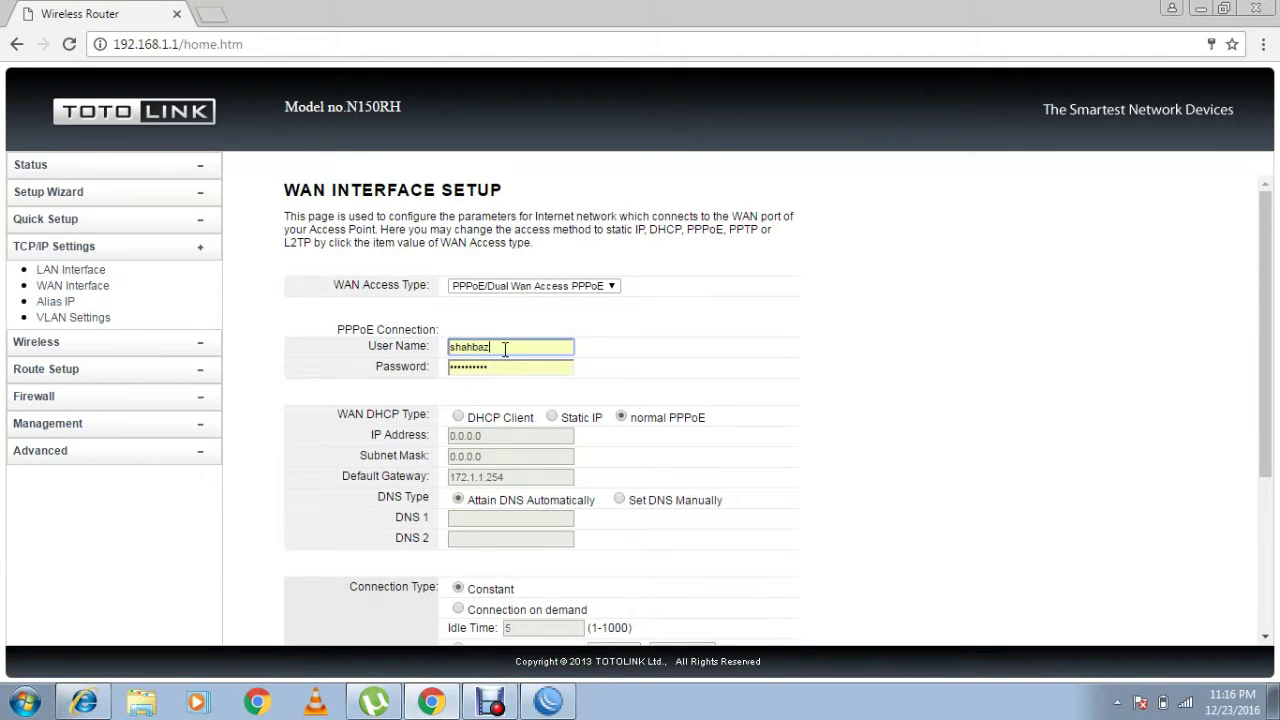
{"action": "left_click_drag", "start_coordinate": [487, 367], "coordinate": [468, 369]}
{"action": "key", "text": "ctrl+a"}
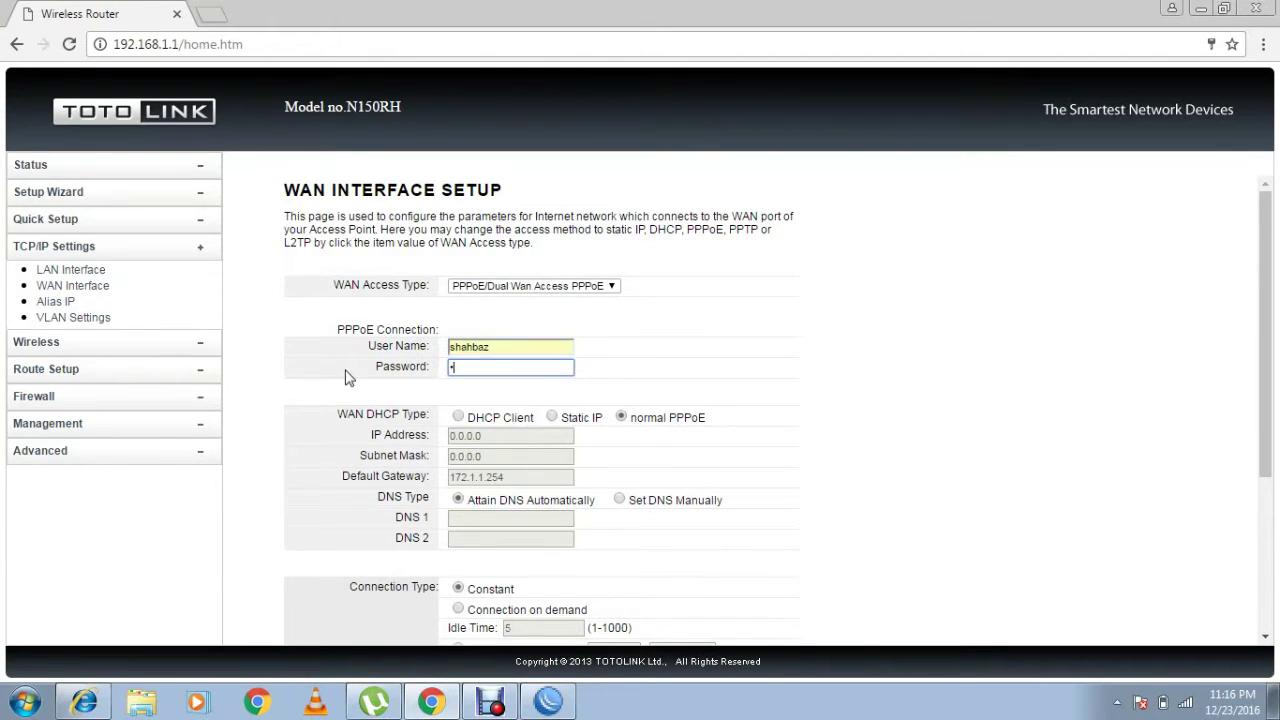
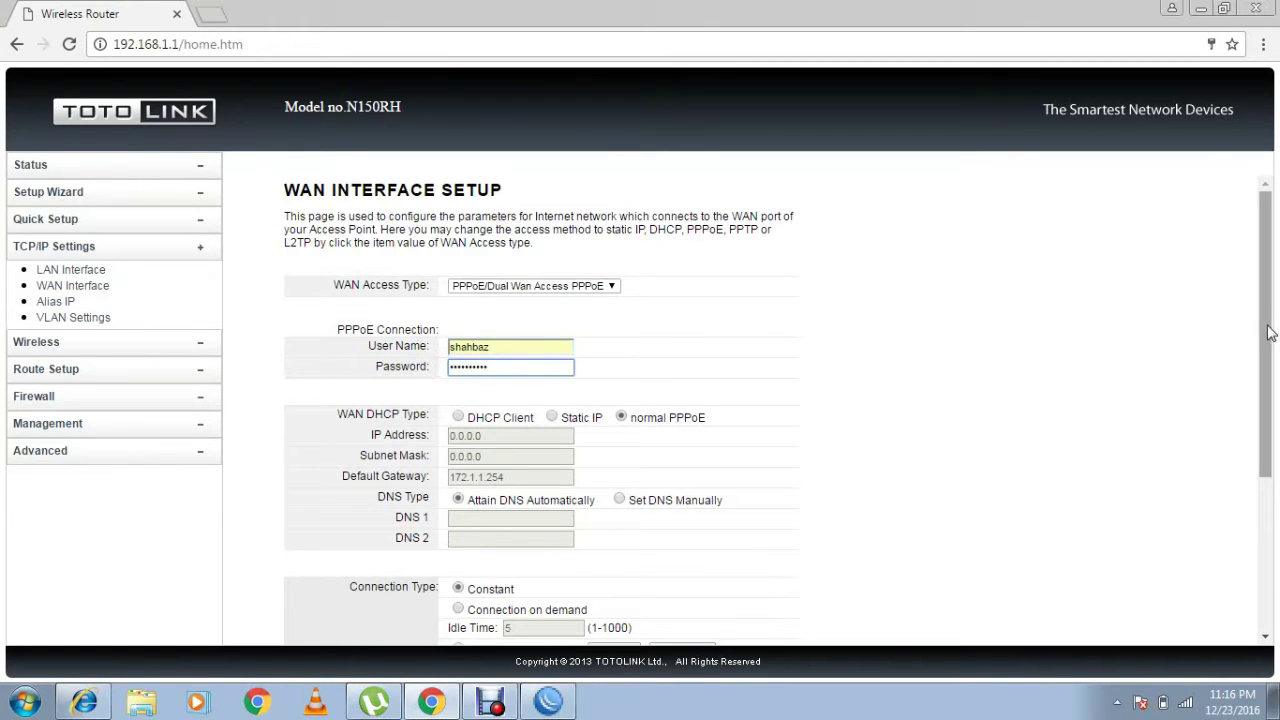
Enable Web Server Access on WAN, save the WAN settings, and return to the form.
{"action": "left_click_drag", "start_coordinate": [1268, 332], "coordinate": [1268, 482]}
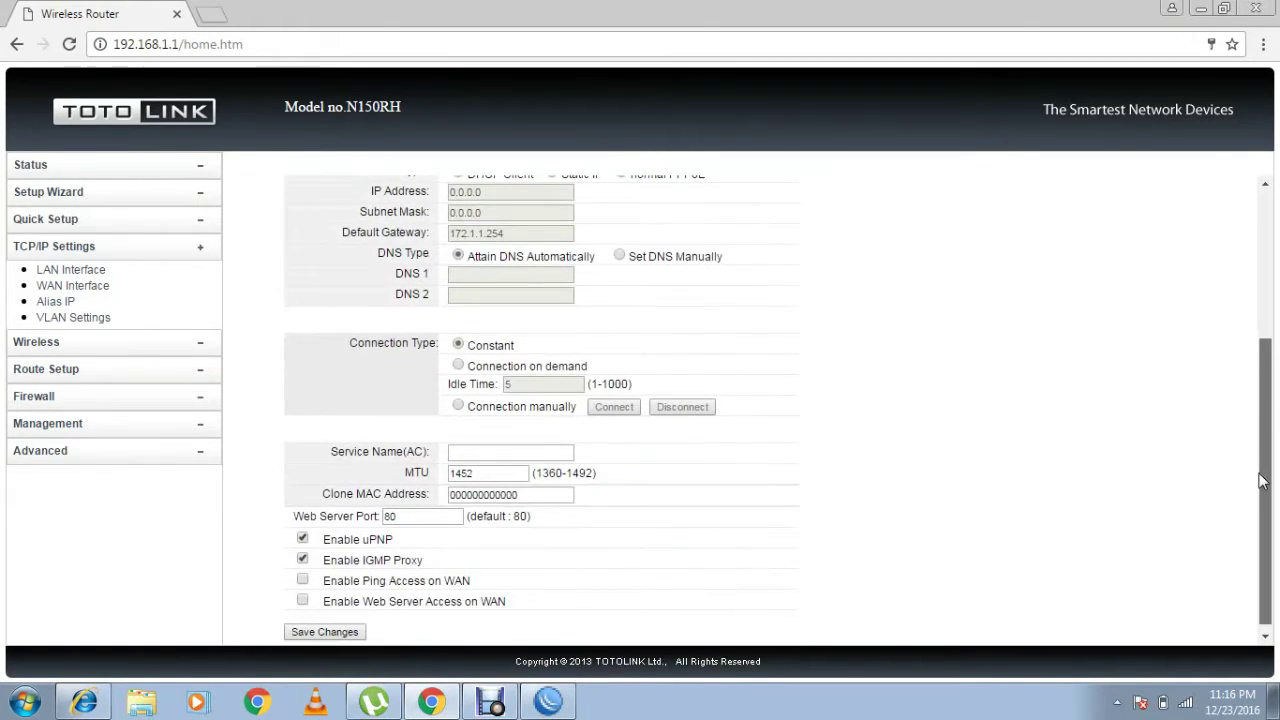
{"action": "left_click", "coordinate": [302, 601]}
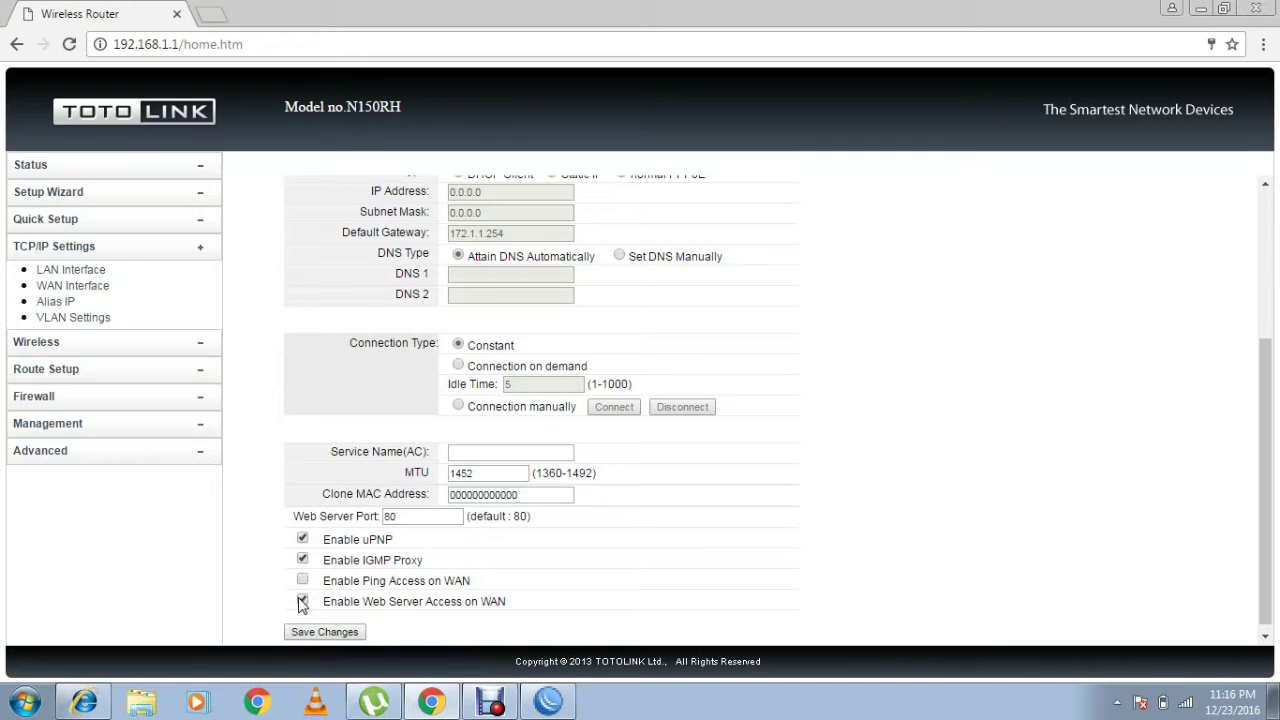
{"action": "left_click", "coordinate": [312, 634]}
{"action": "left_click", "coordinate": [316, 259]}
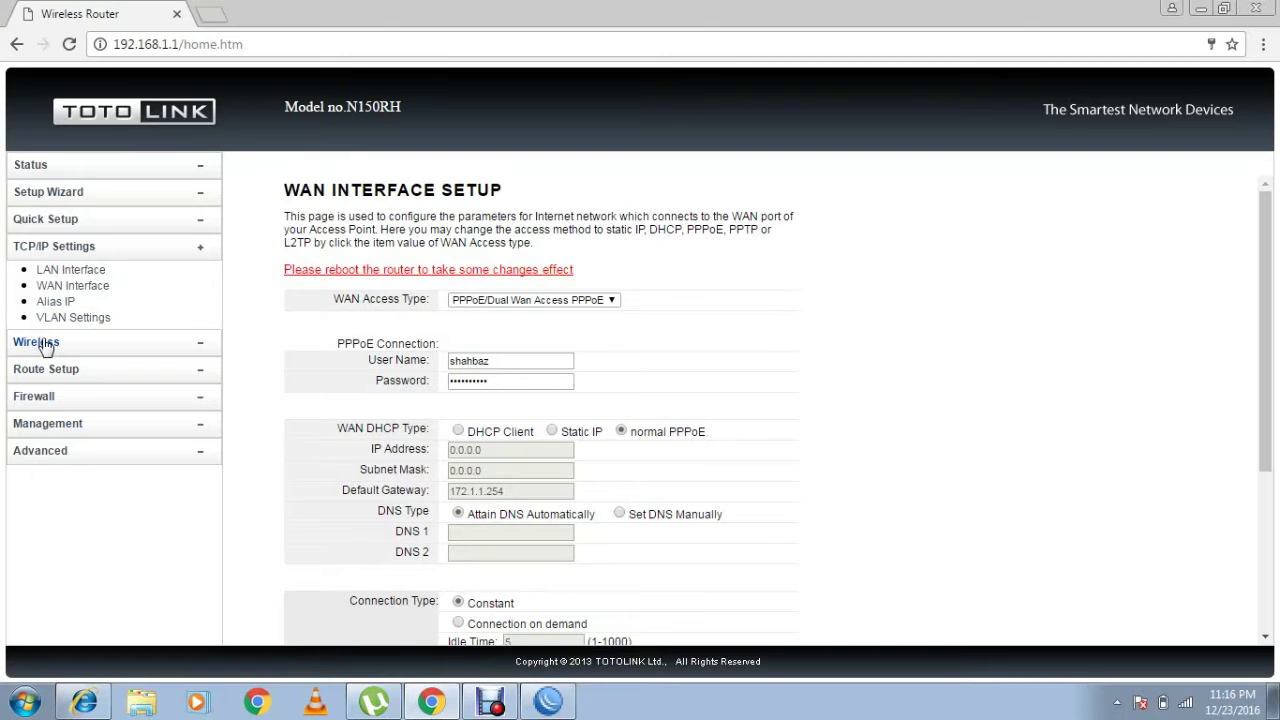
Replace the wireless network name (SSID) in Basic Settings and apply it, accepting the no-encryption warning.
{"action": "left_click", "coordinate": [45, 343]}
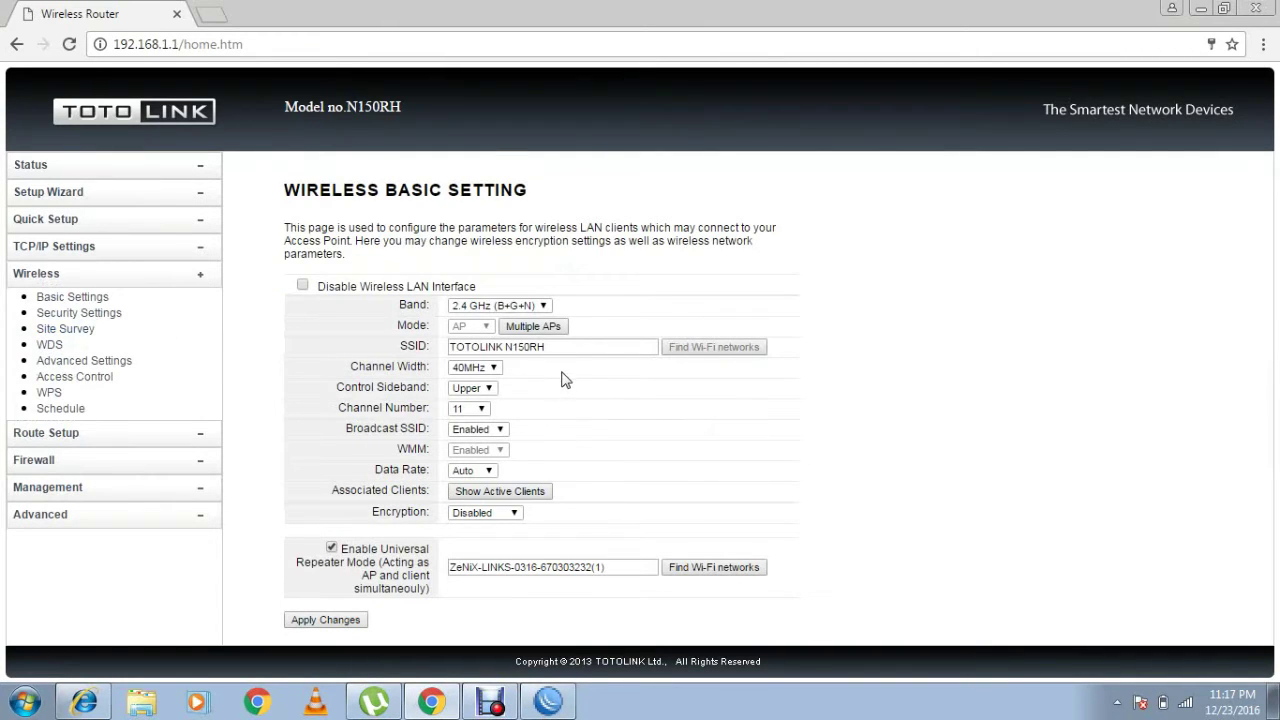
{"action": "left_click_drag", "start_coordinate": [566, 348], "coordinate": [446, 347]}
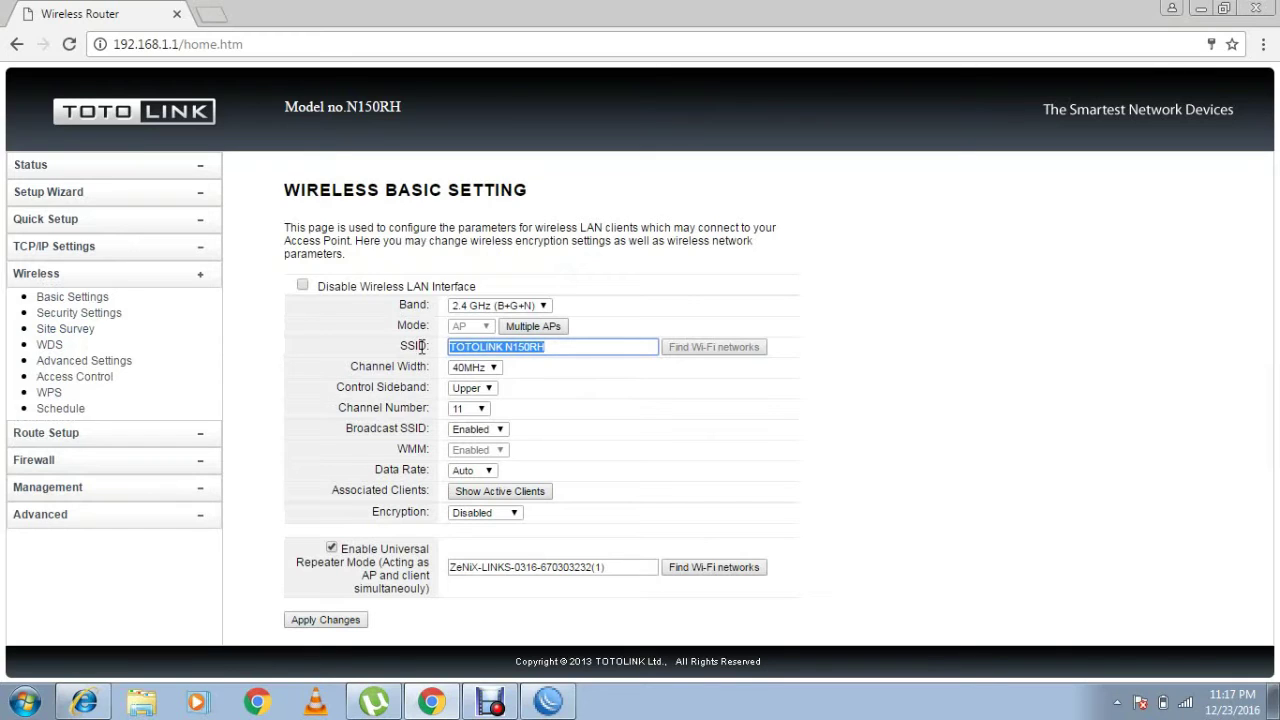
{"action": "left_click", "coordinate": [1183, 704]}
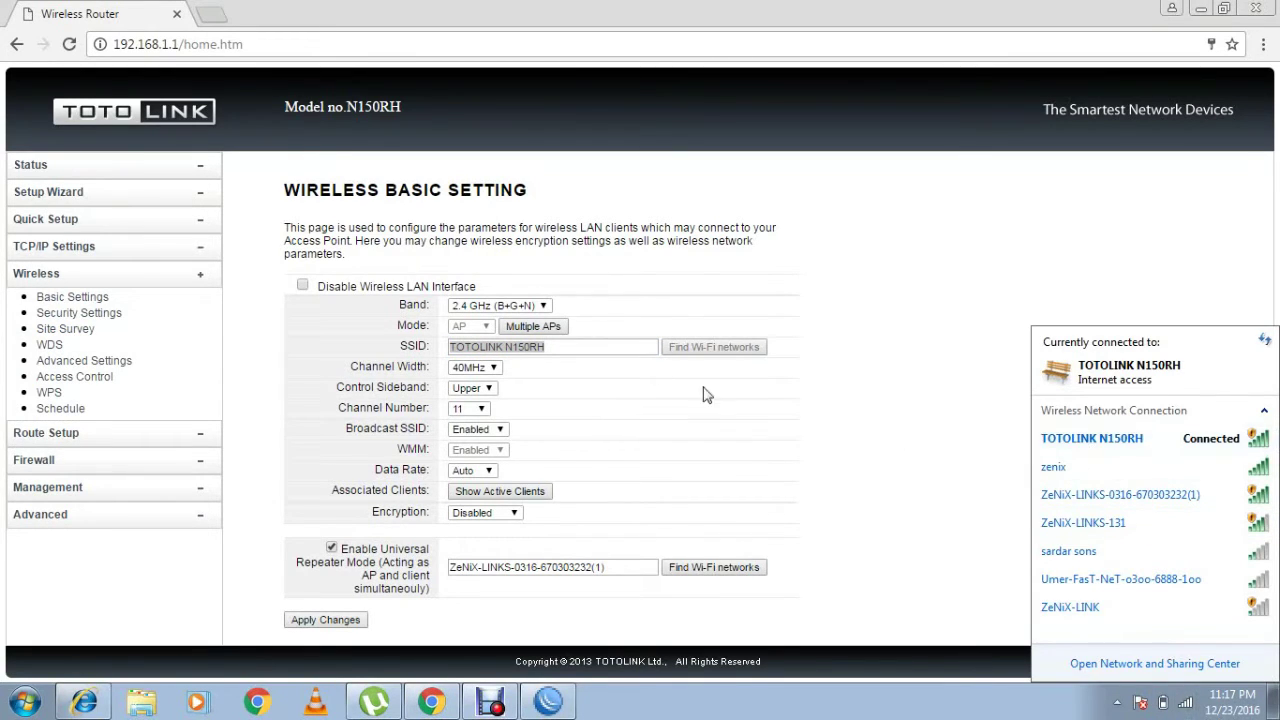
{"action": "left_click_drag", "start_coordinate": [655, 347], "coordinate": [455, 345]}
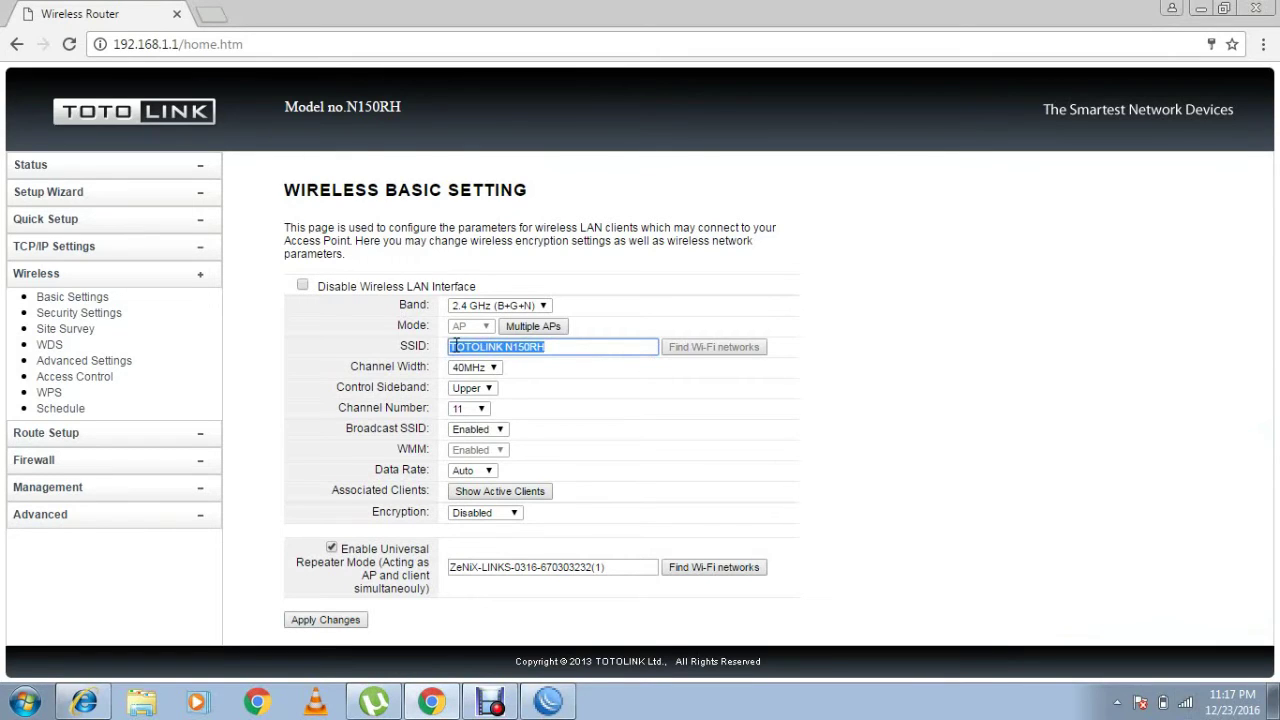
{"action": "type", "text": "S"}
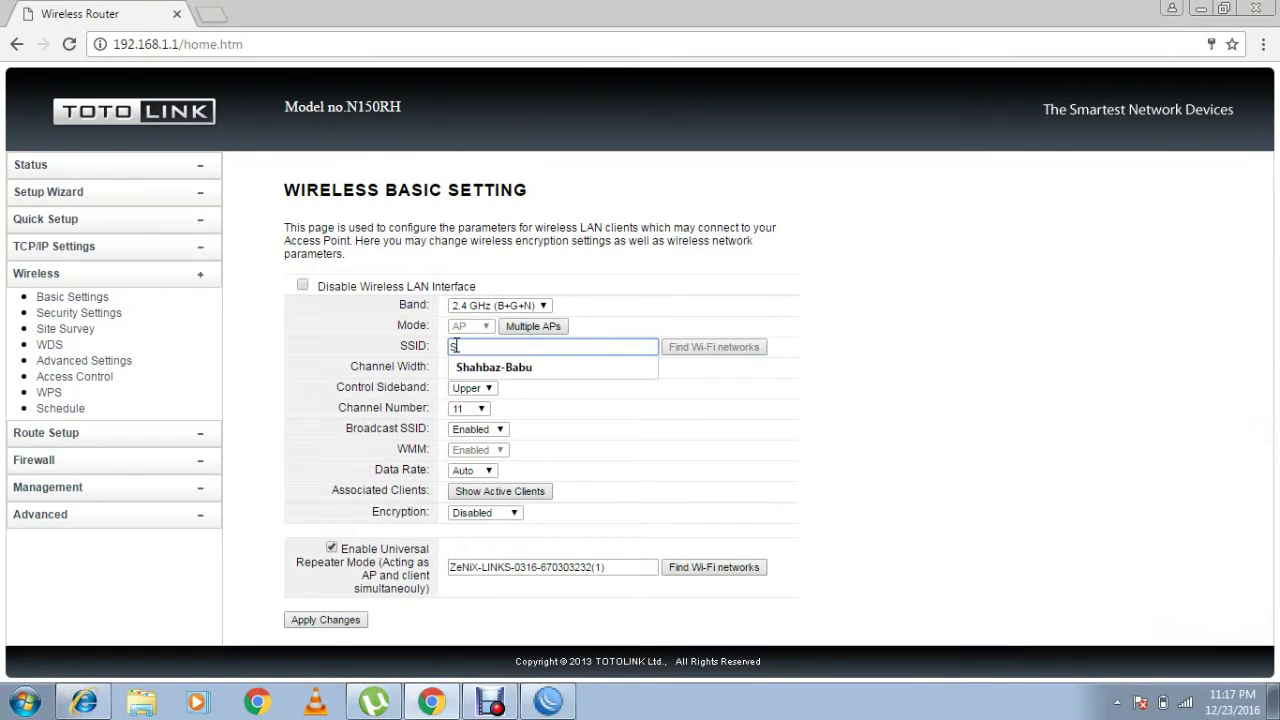
{"action": "key", "text": "Down"}
{"action": "key", "text": "Return"}
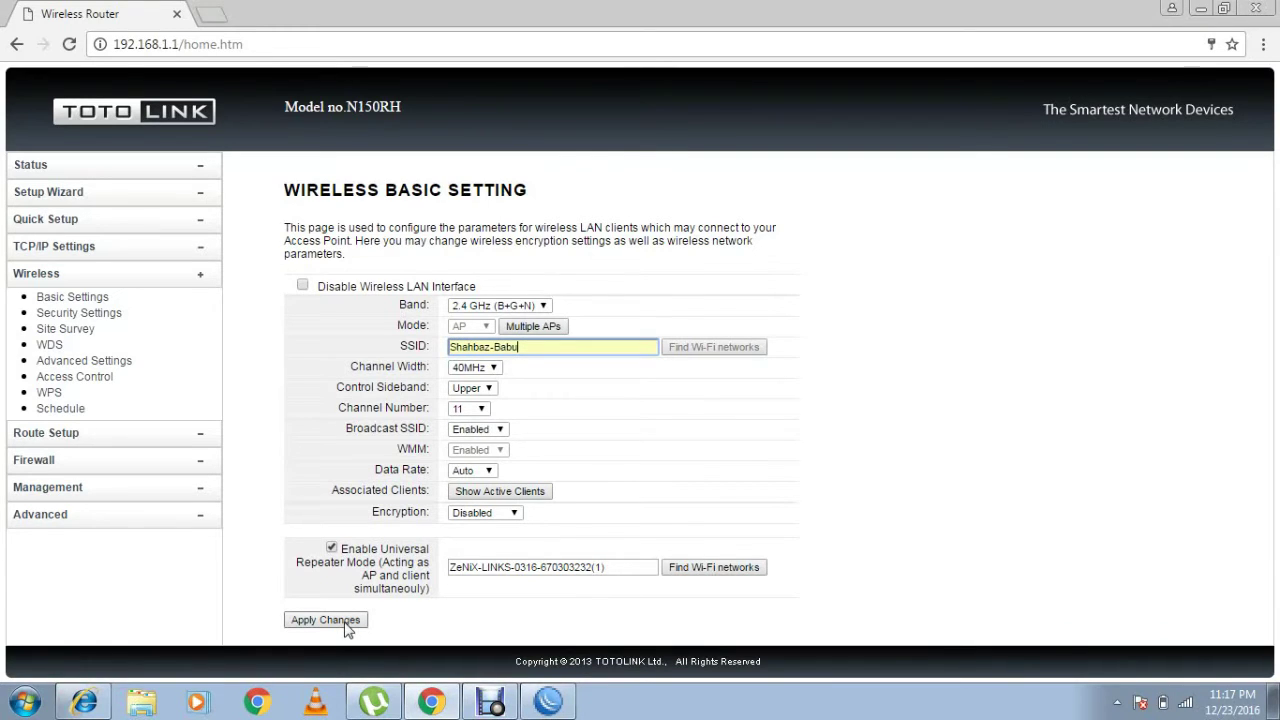
{"action": "left_click", "coordinate": [345, 622]}
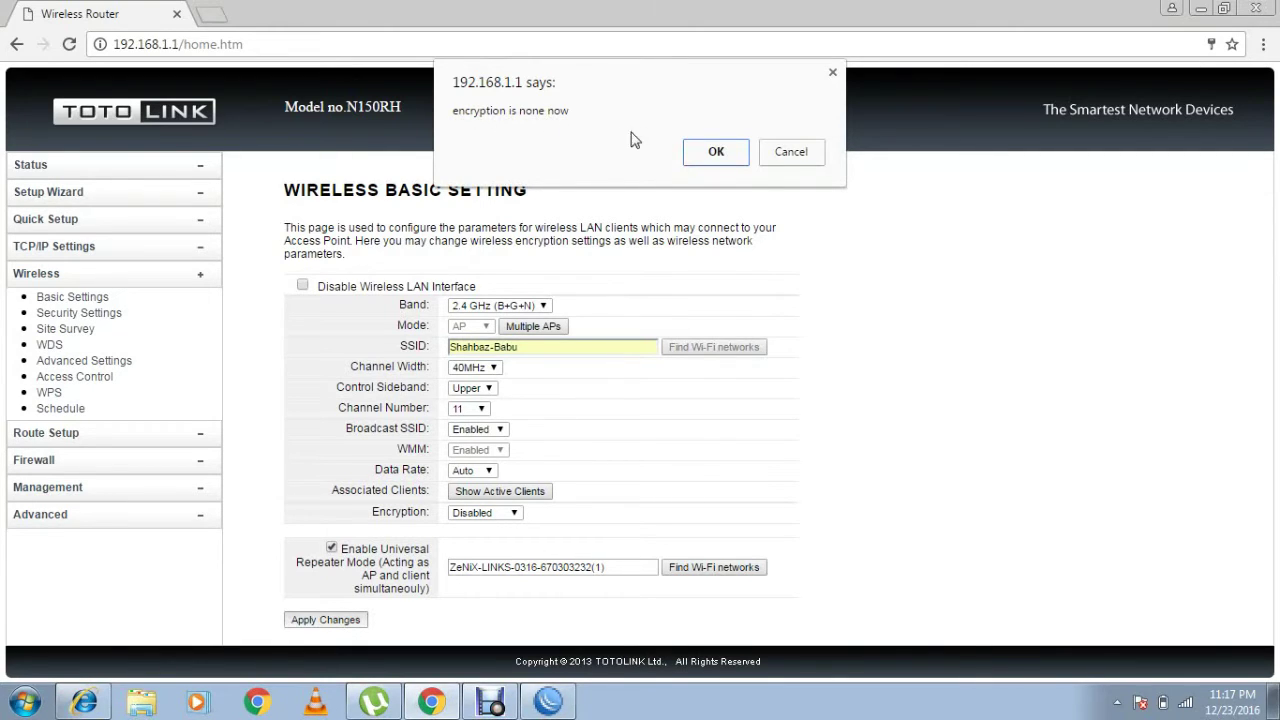
{"action": "left_click", "coordinate": [712, 153]}
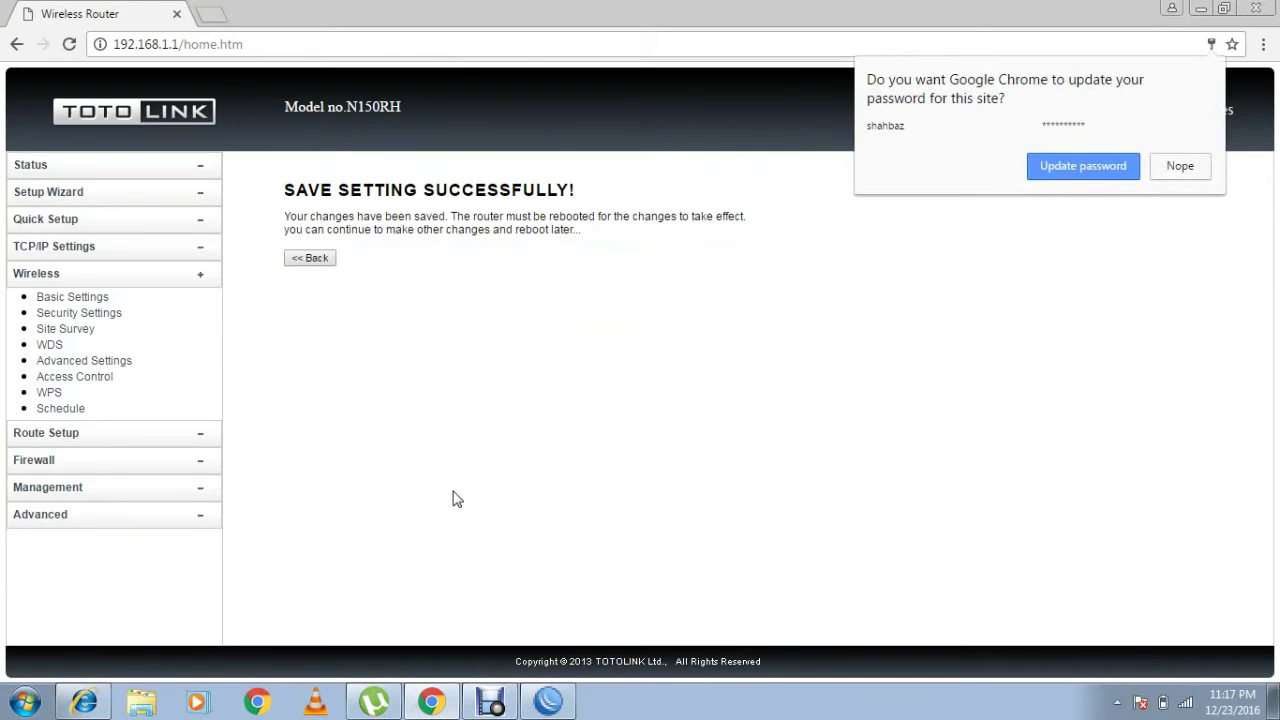
Set Channel Width to 20MHz and apply it, accepting the no-encryption warning.
{"action": "left_click", "coordinate": [307, 258]}
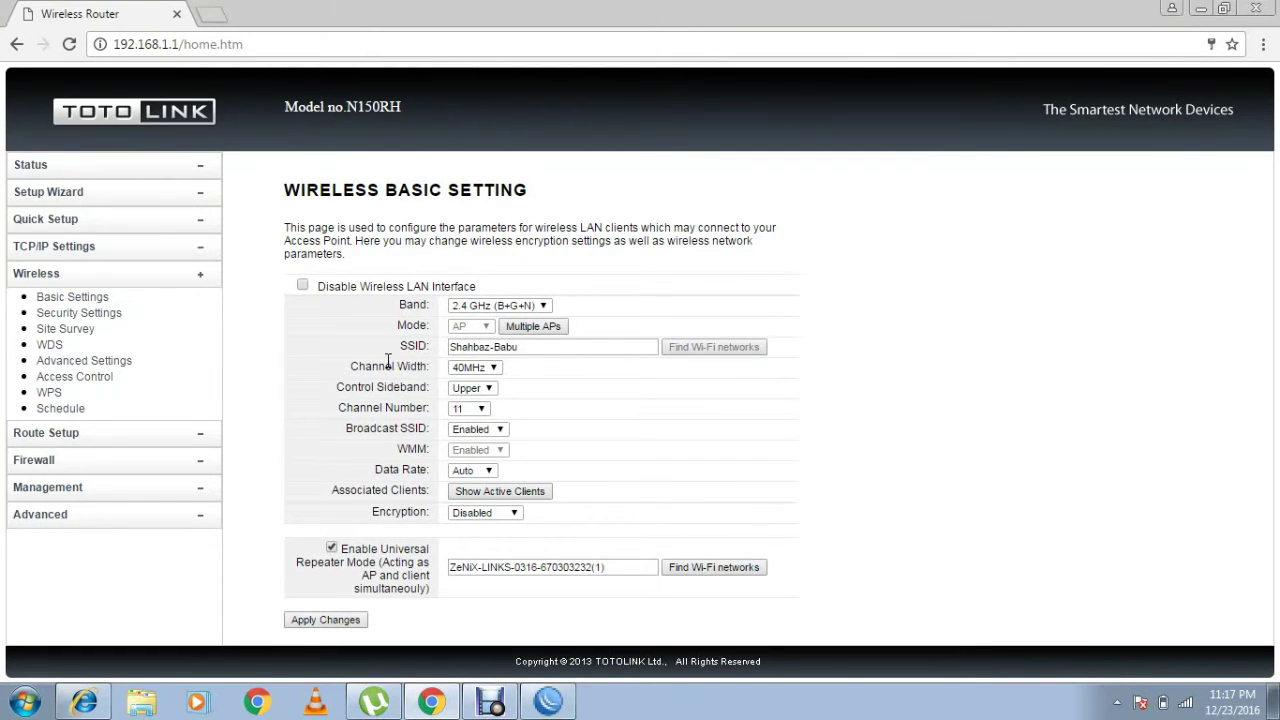
{"action": "left_click", "coordinate": [460, 369]}
{"action": "left_click", "coordinate": [475, 382]}
{"action": "left_click", "coordinate": [343, 621]}
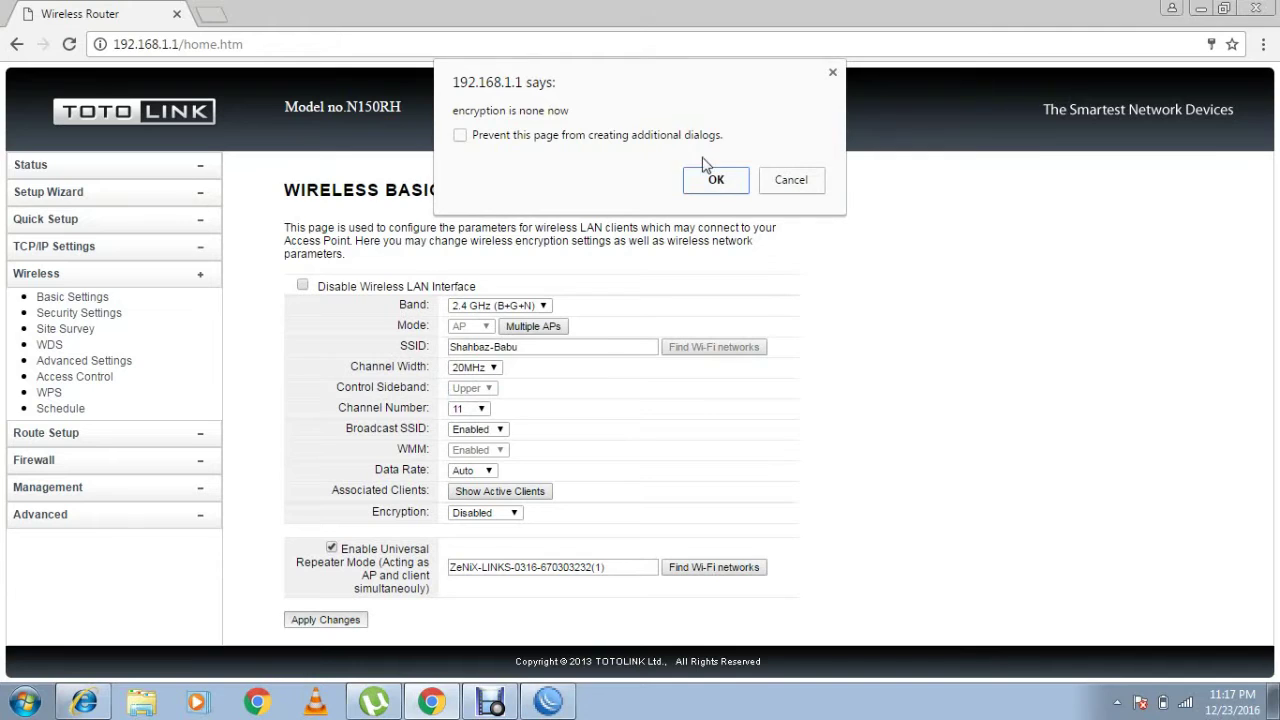
{"action": "left_click", "coordinate": [708, 180]}
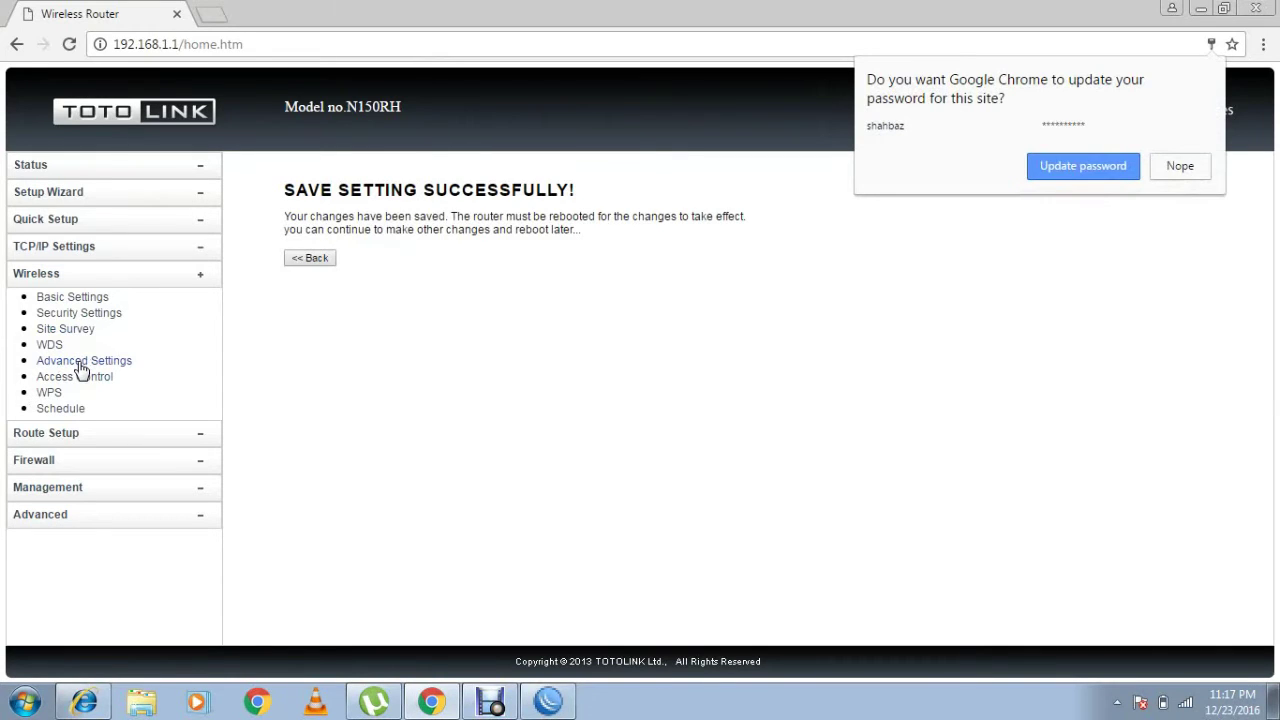
Set wireless security to WPA2 encryption with a pre-shared key passphrase and apply it.
{"action": "left_click", "coordinate": [102, 317]}
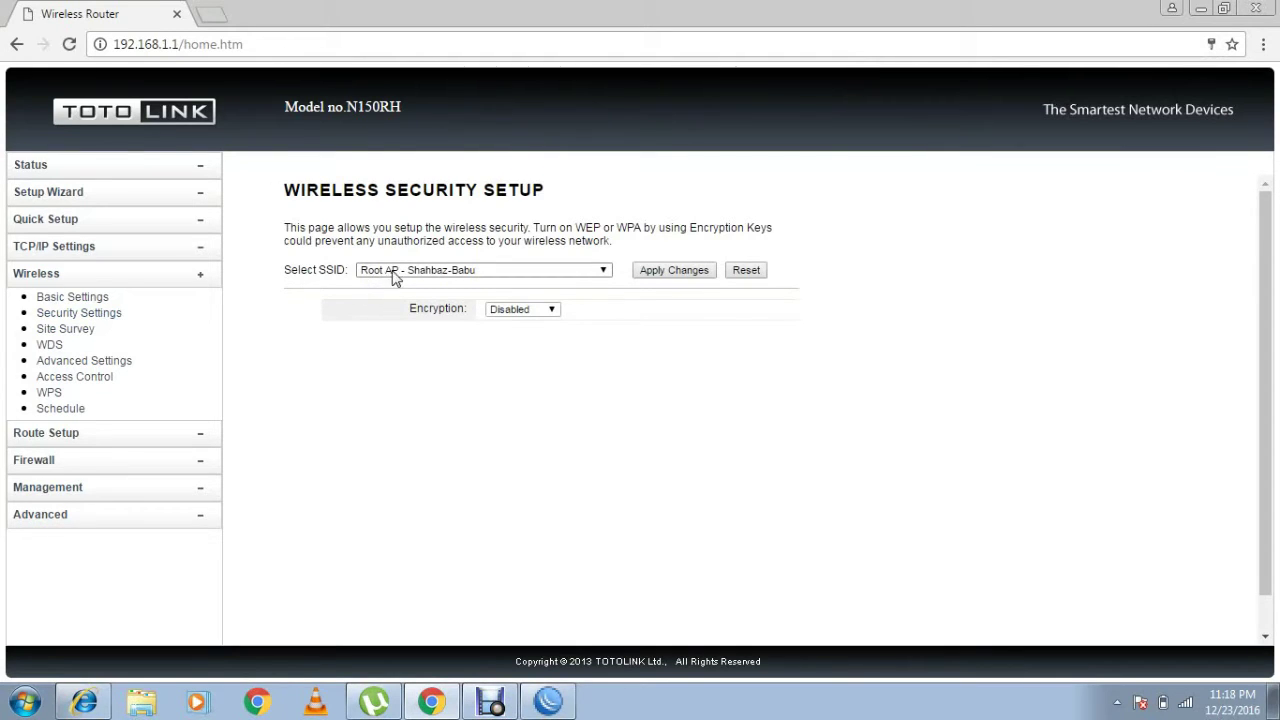
{"action": "left_click", "coordinate": [526, 311]}
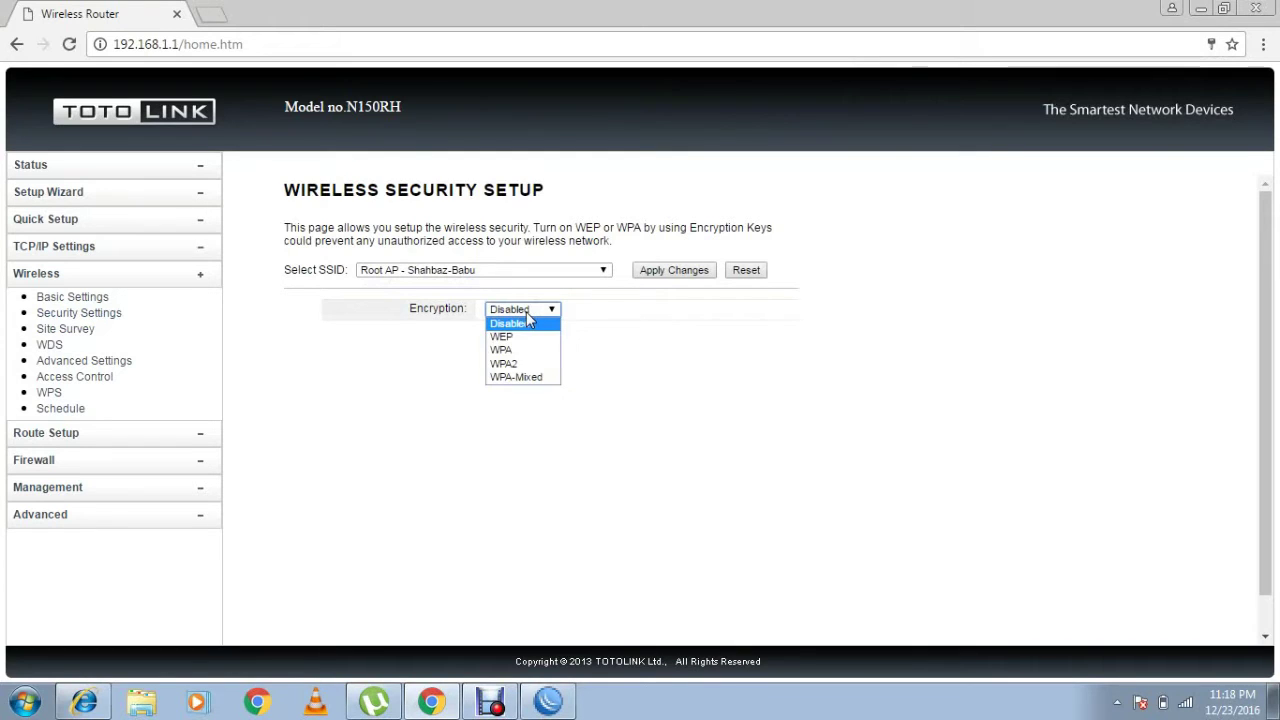
{"action": "left_click", "coordinate": [518, 364]}
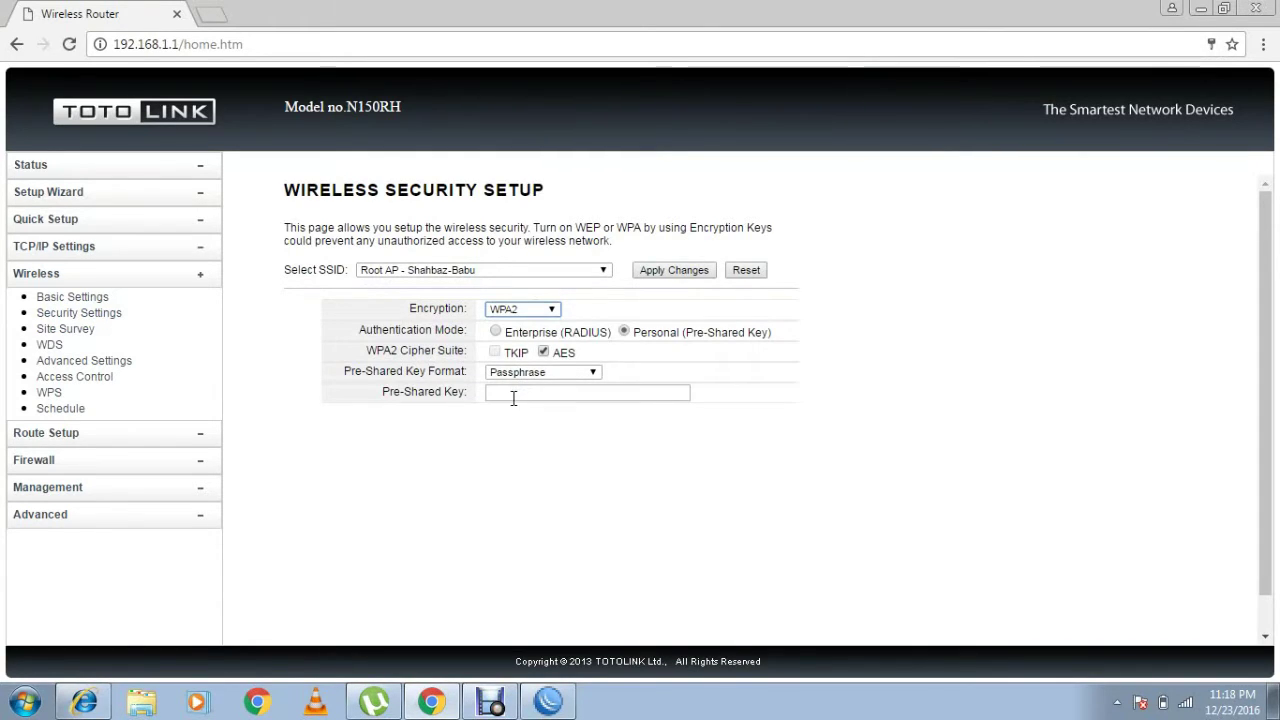
{"action": "left_click", "coordinate": [513, 395]}
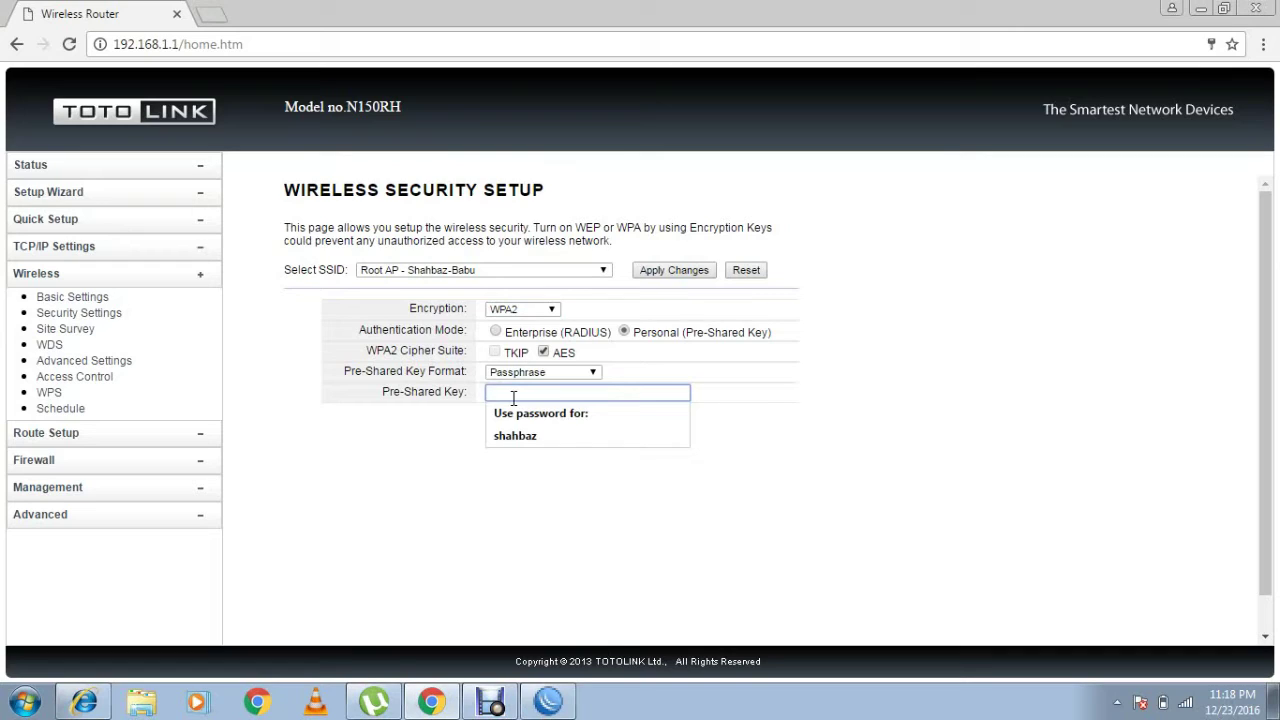
{"action": "type", "text": "••"}
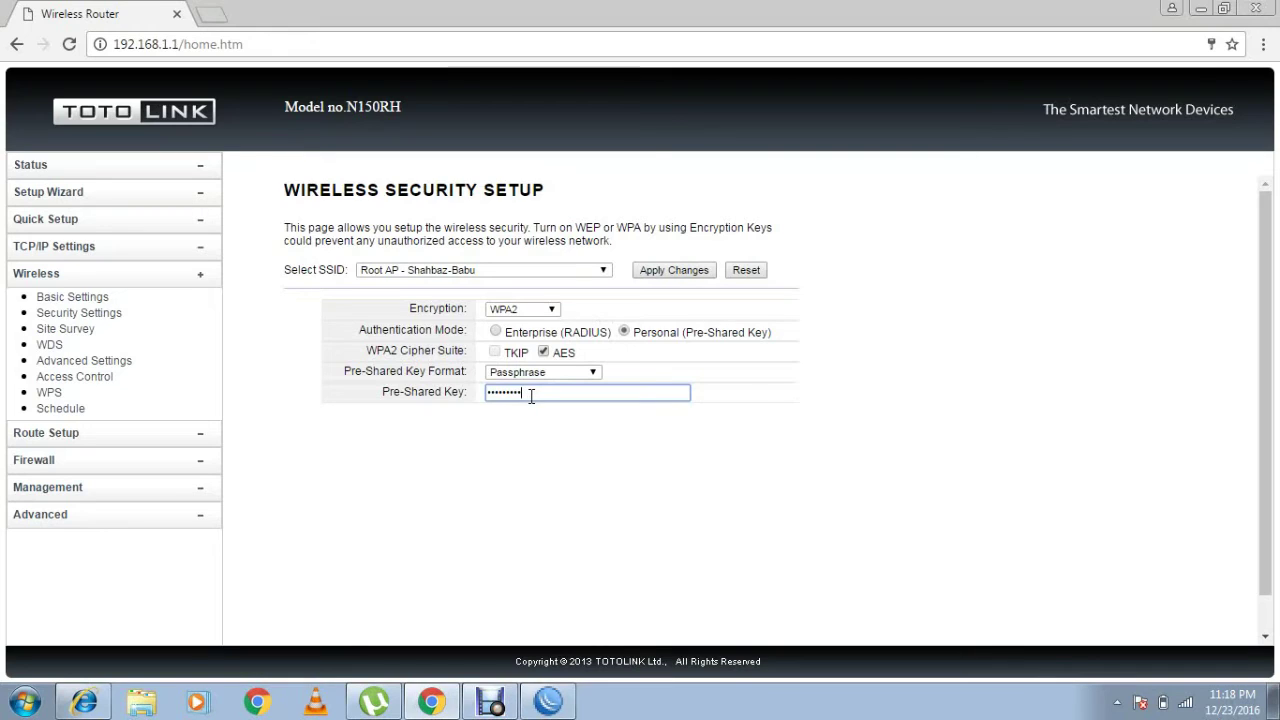
{"action": "left_click", "coordinate": [648, 272]}
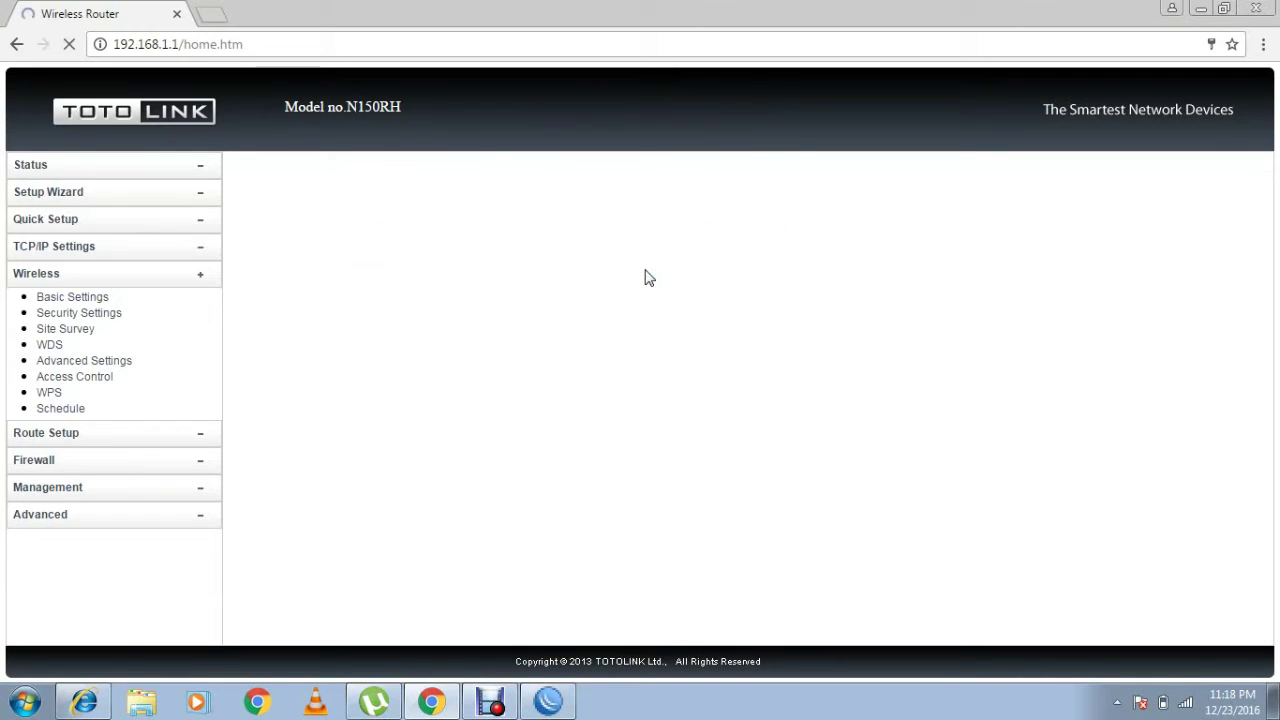
Review the Status page, then reboot the router and confirm the reboot prompt.
{"action": "left_click", "coordinate": [31, 167]}
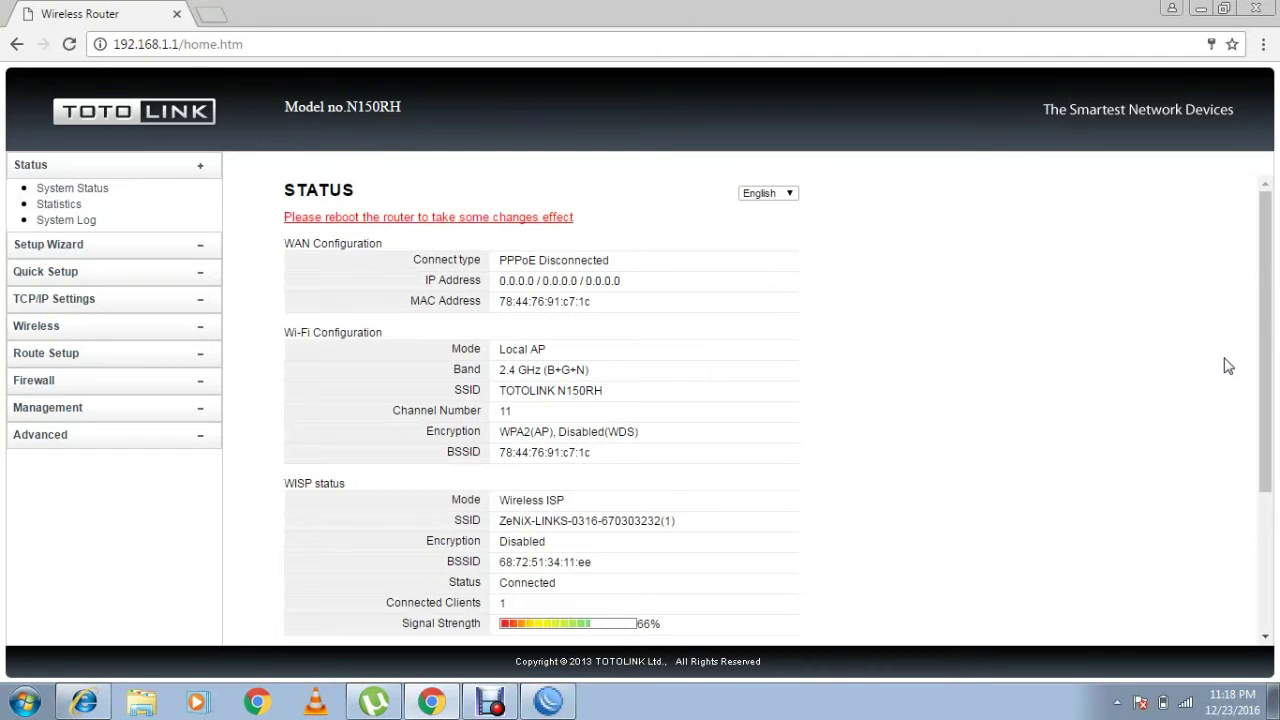
{"action": "left_click_drag", "start_coordinate": [1268, 327], "coordinate": [1270, 463]}
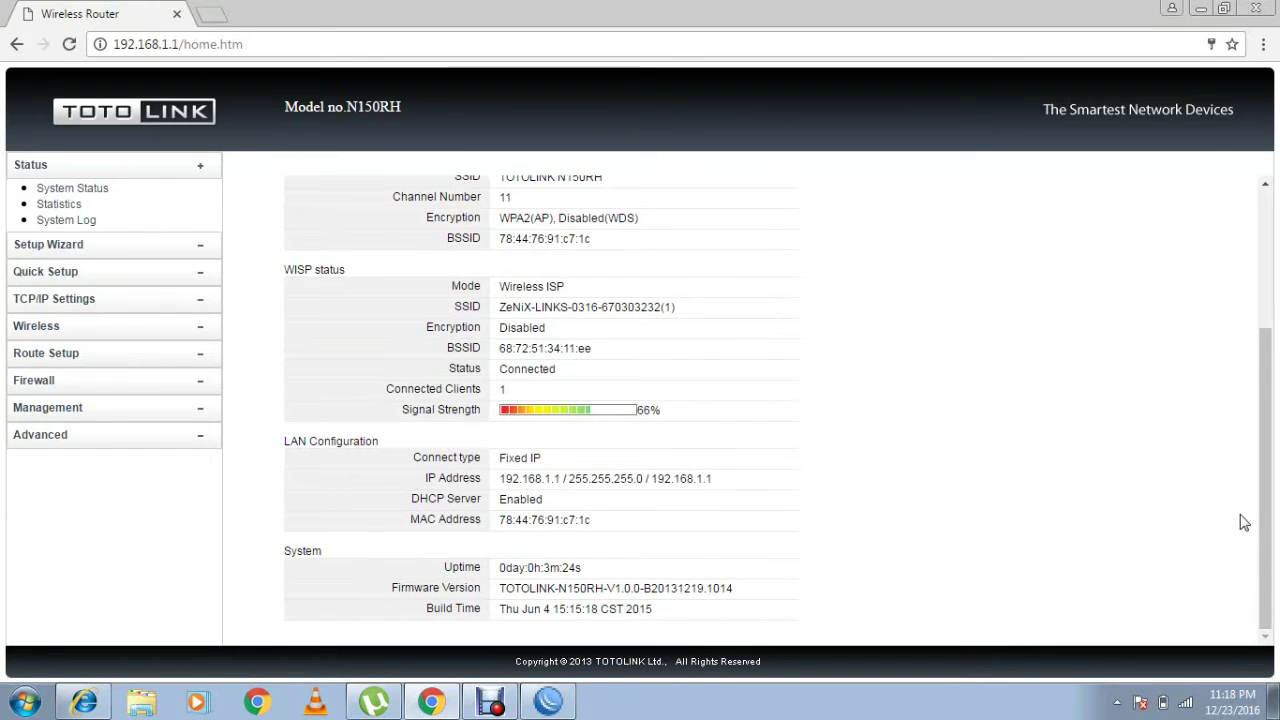
{"action": "left_click_drag", "start_coordinate": [1264, 525], "coordinate": [1278, 415]}
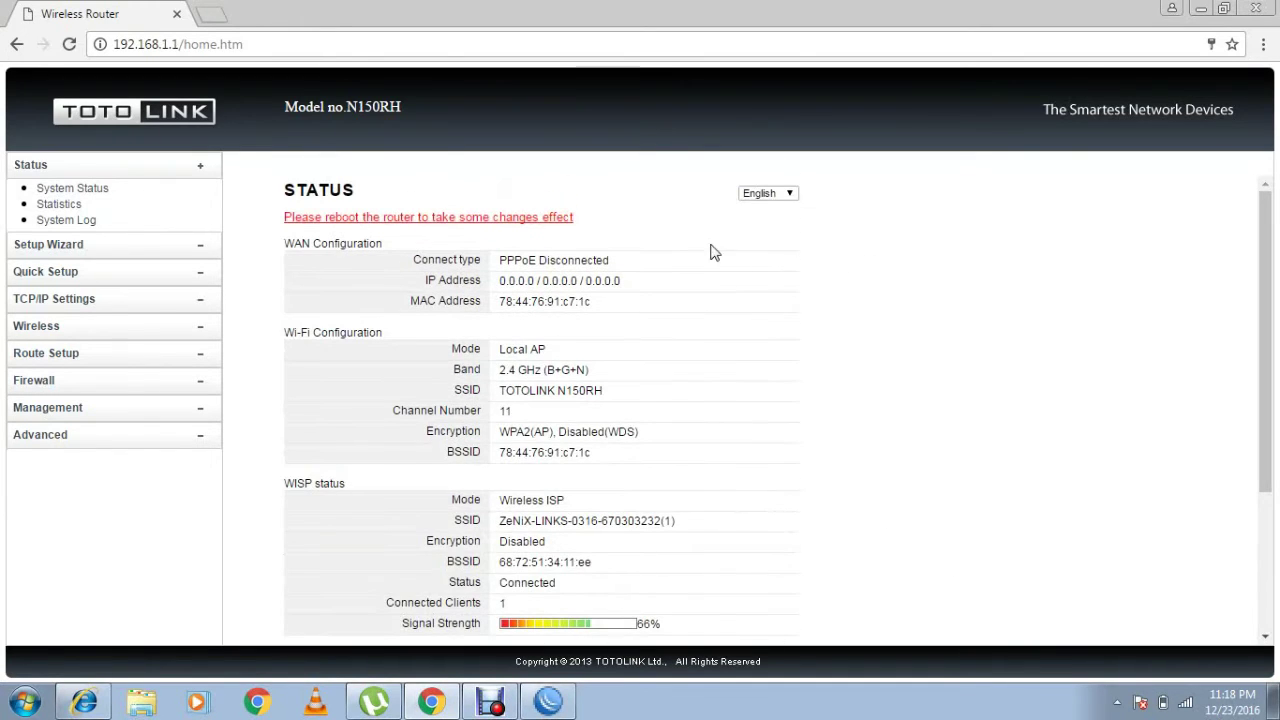
{"action": "left_click", "coordinate": [541, 214]}
{"action": "left_click", "coordinate": [553, 237]}
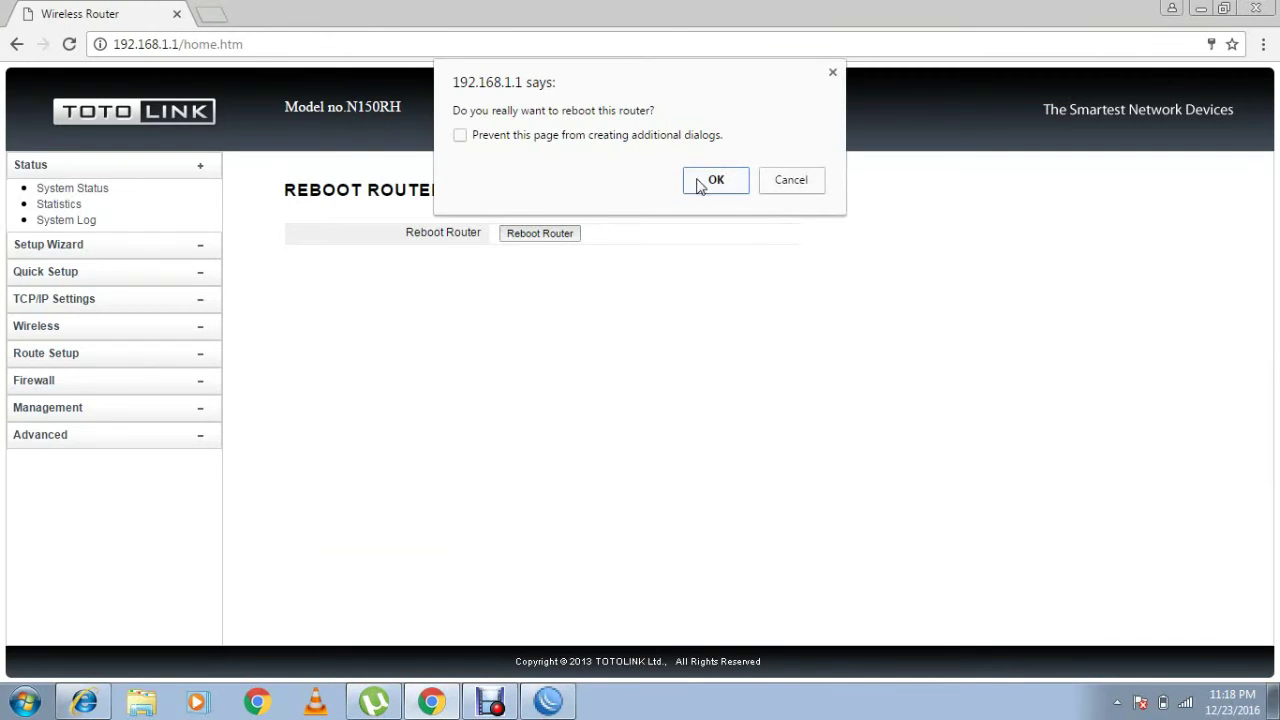
{"action": "left_click", "coordinate": [601, 138]}
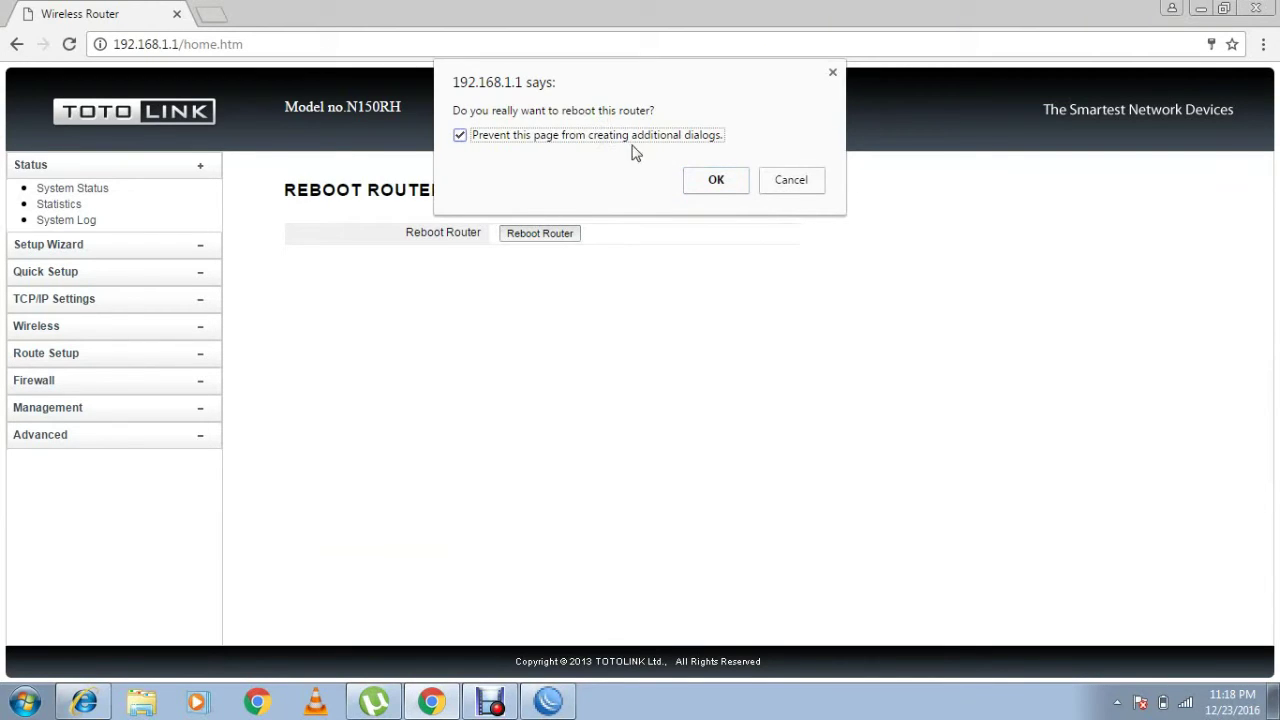
{"action": "left_click", "coordinate": [714, 180]}
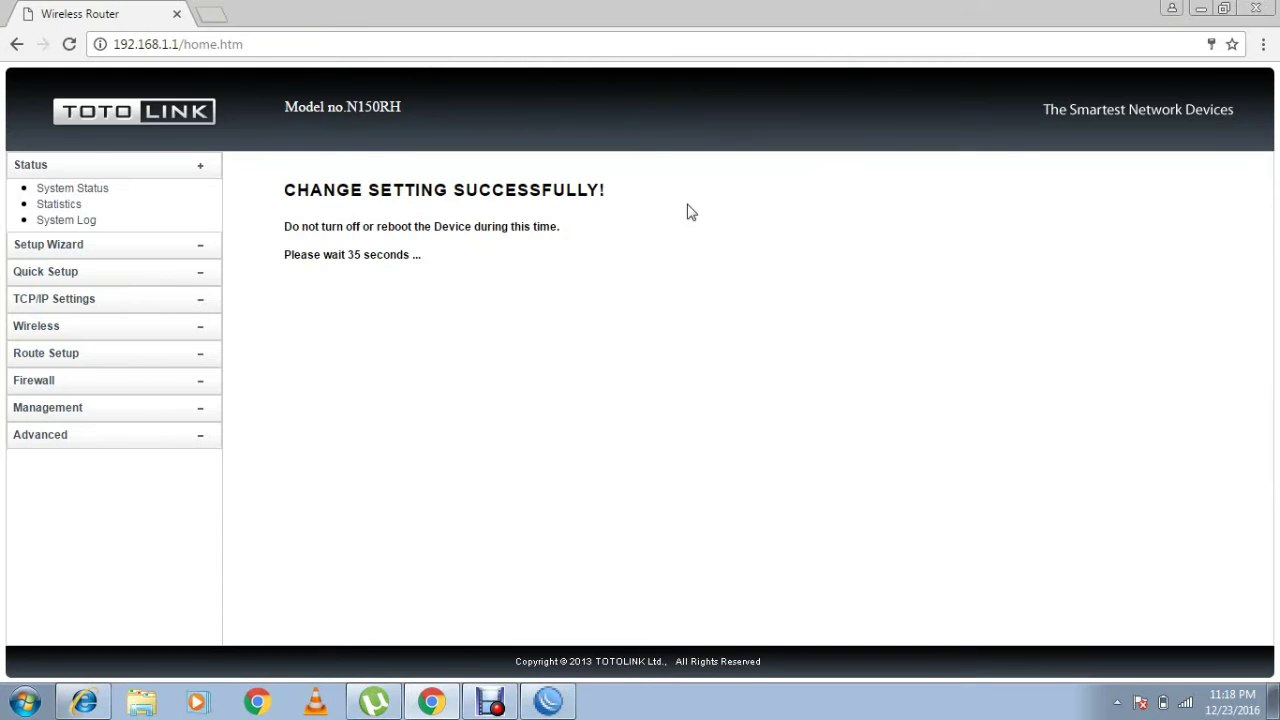
Let the reboot countdown reach zero and show the Windows wireless network list.
{"action": "key", "text": "ctrl+F9"}
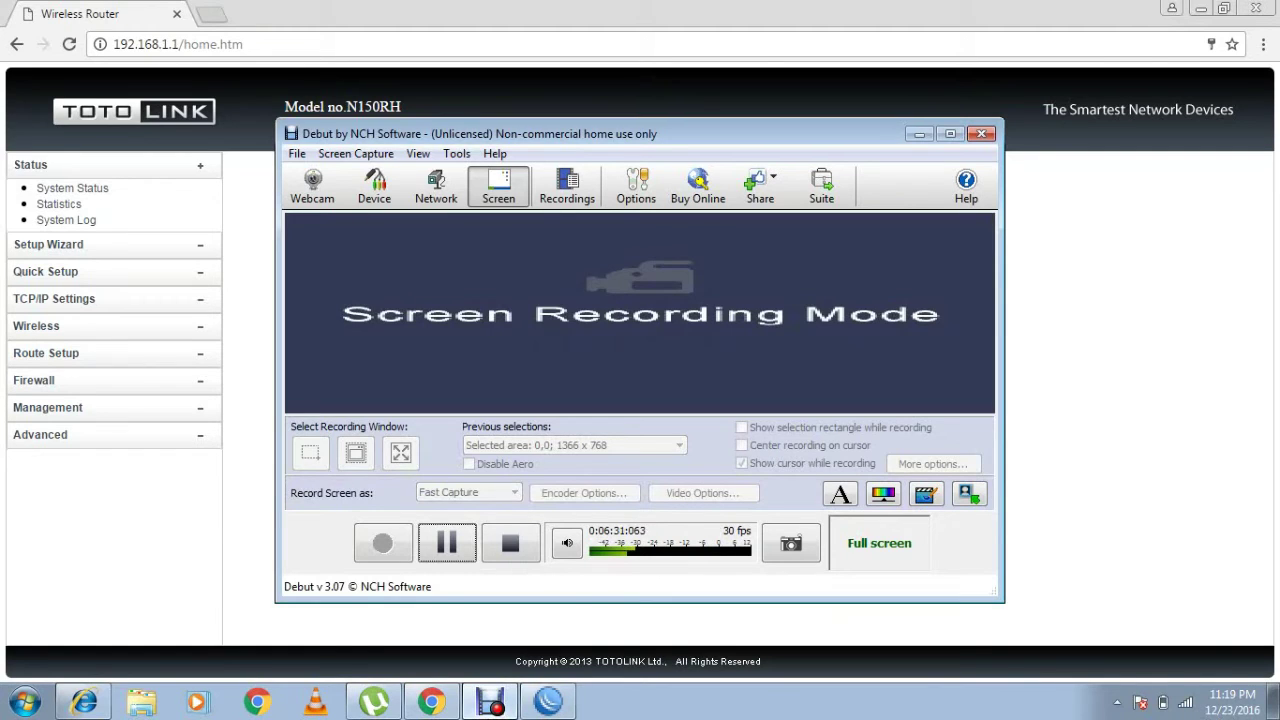
{"action": "key", "text": "ctrl+F9"}
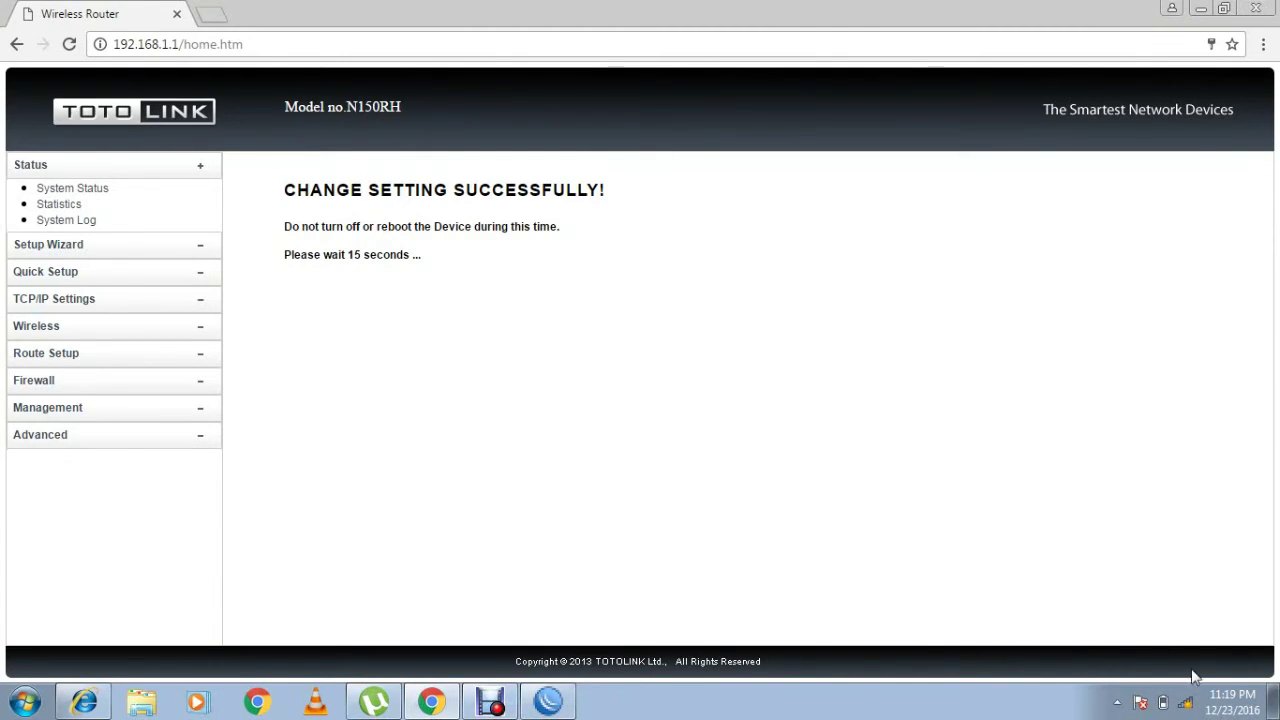
{"action": "left_click", "coordinate": [1186, 705]}
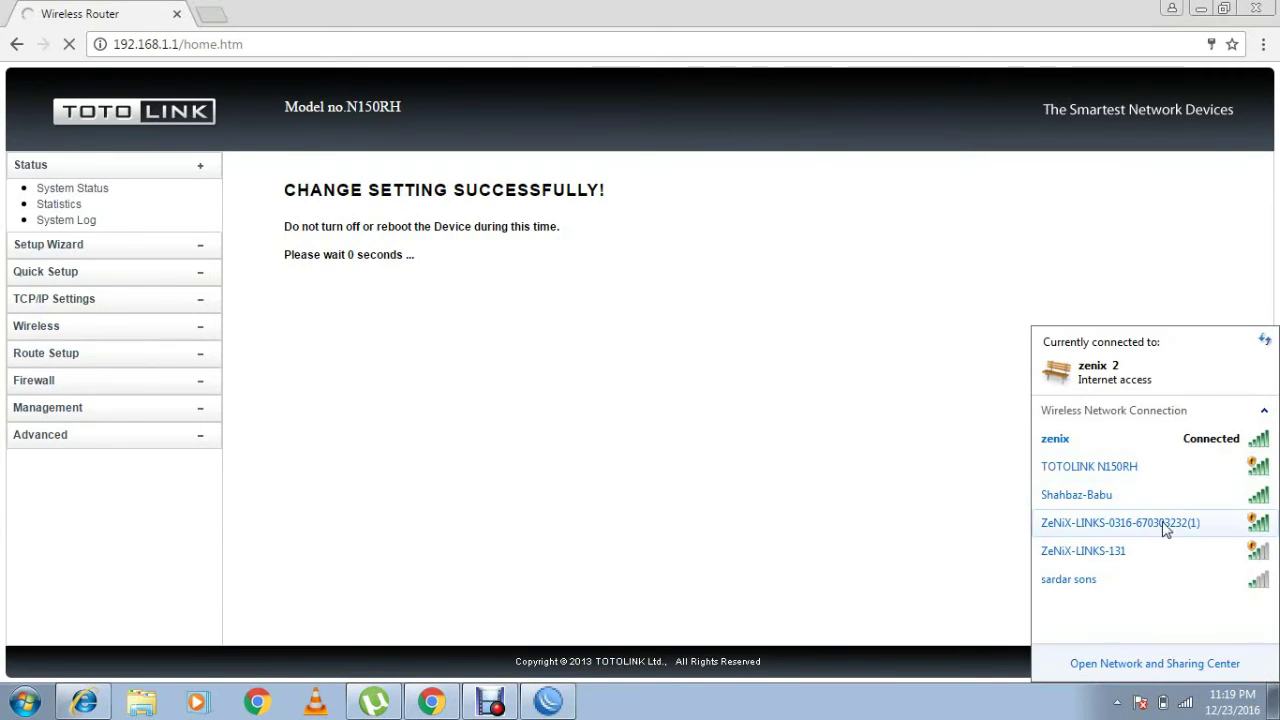
Join the router's renamed Wi-Fi with its security key, without auto-connect, as a Public network.
{"action": "left_click", "coordinate": [1171, 506]}
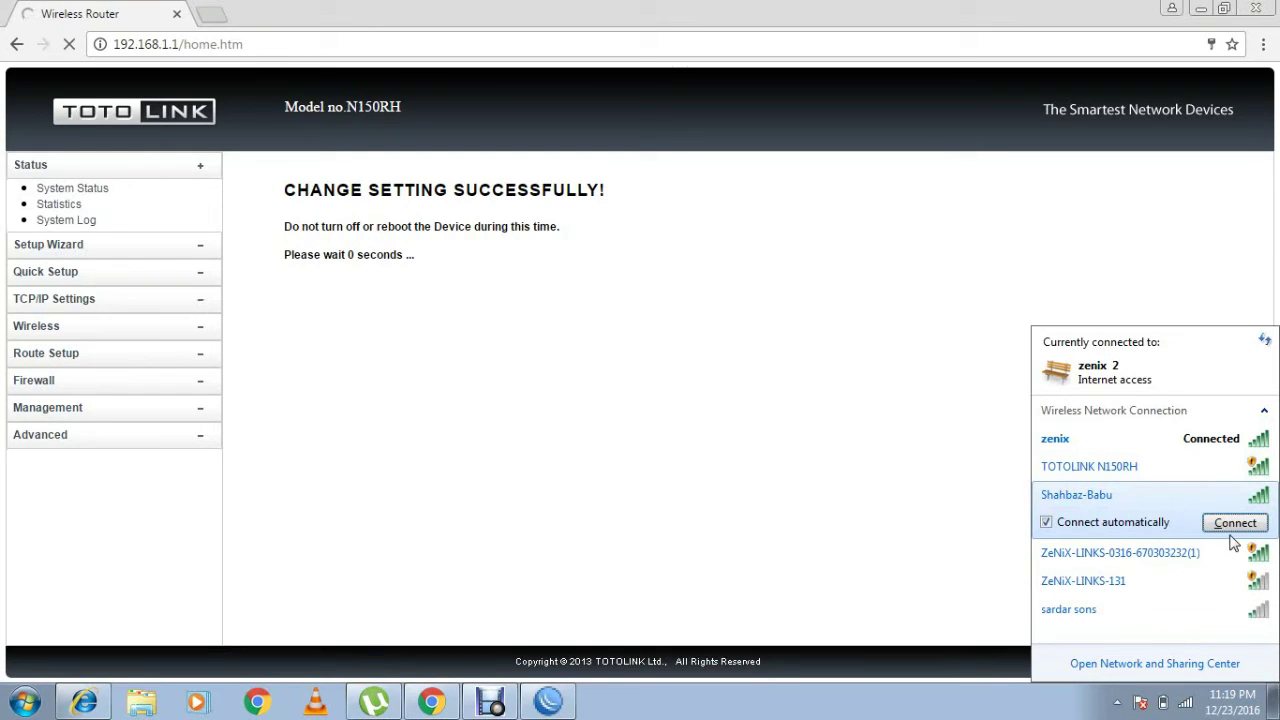
{"action": "left_click", "coordinate": [1152, 524]}
{"action": "left_click", "coordinate": [1228, 529]}
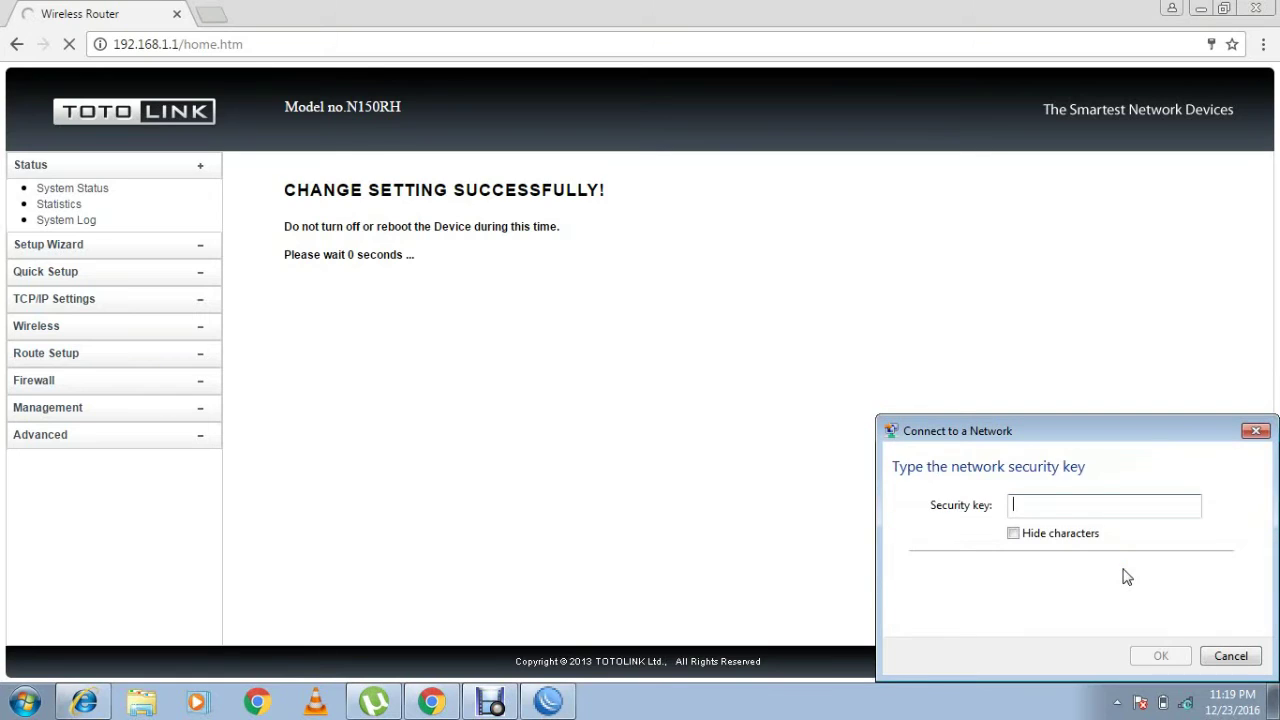
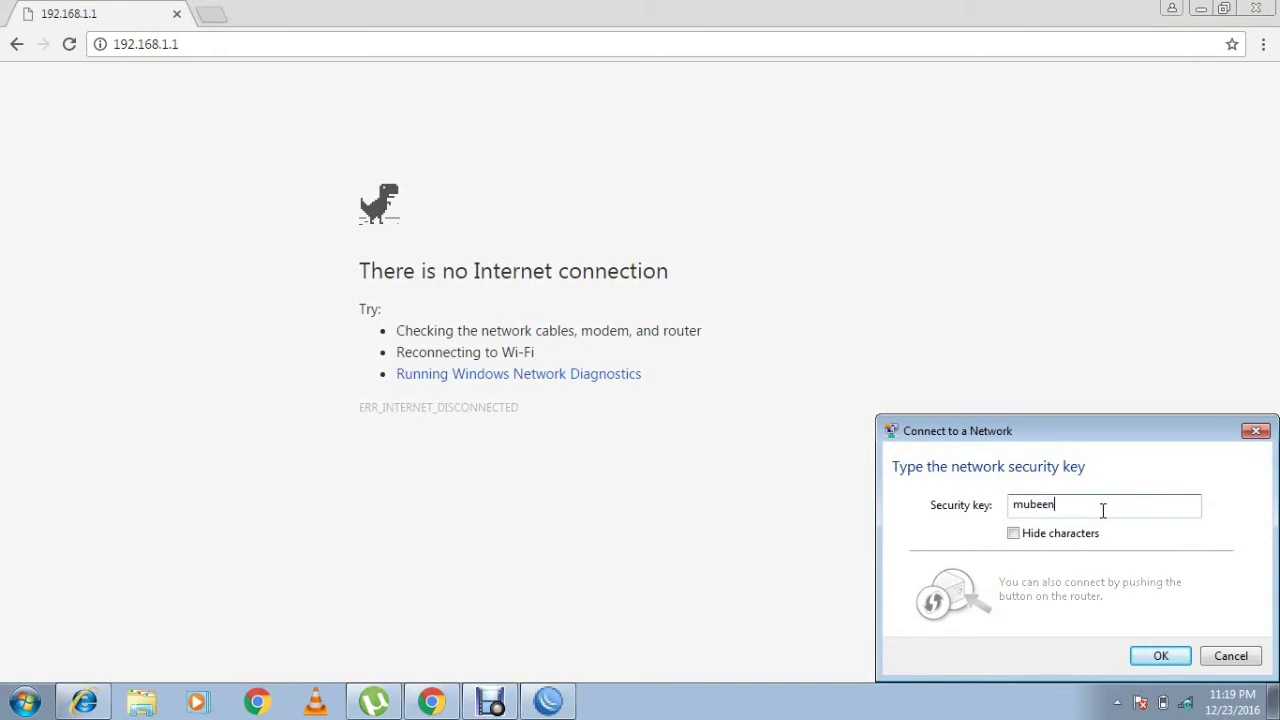
{"action": "key", "text": "Return"}
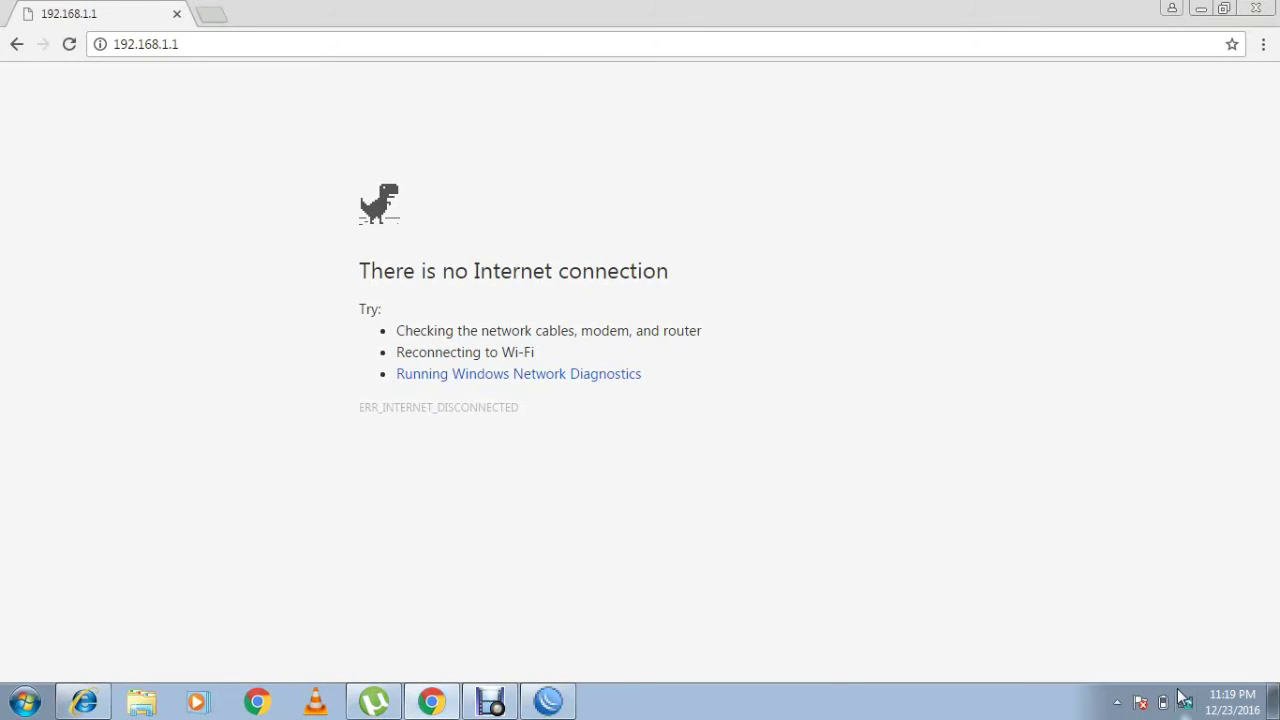
{"action": "mouse_move", "coordinate": [1180, 697]}
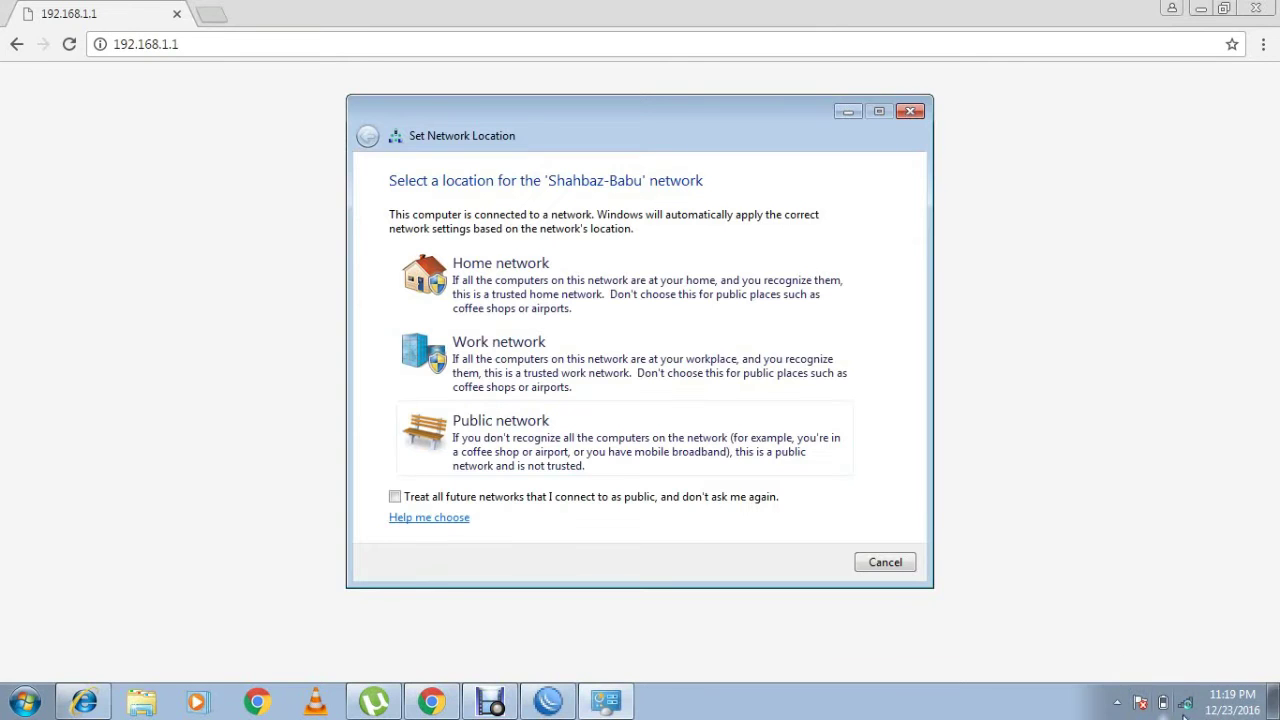
{"action": "left_click", "coordinate": [683, 427]}
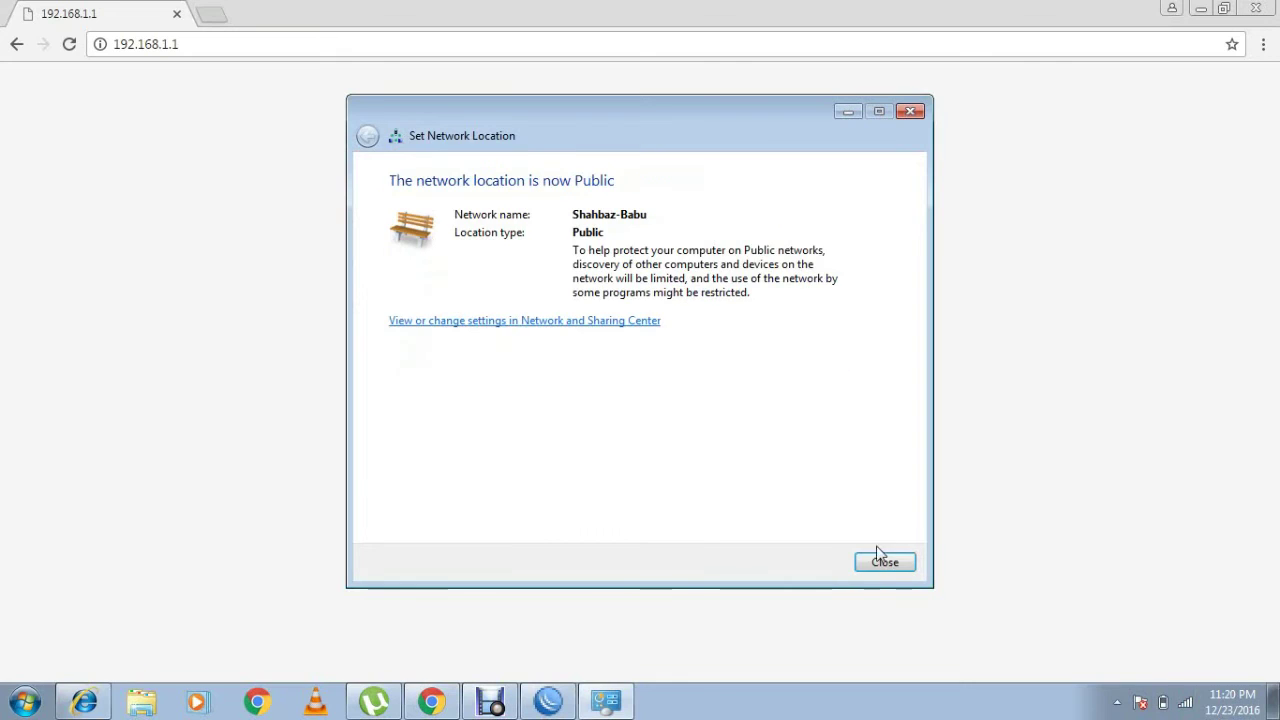
{"action": "left_click", "coordinate": [882, 561]}
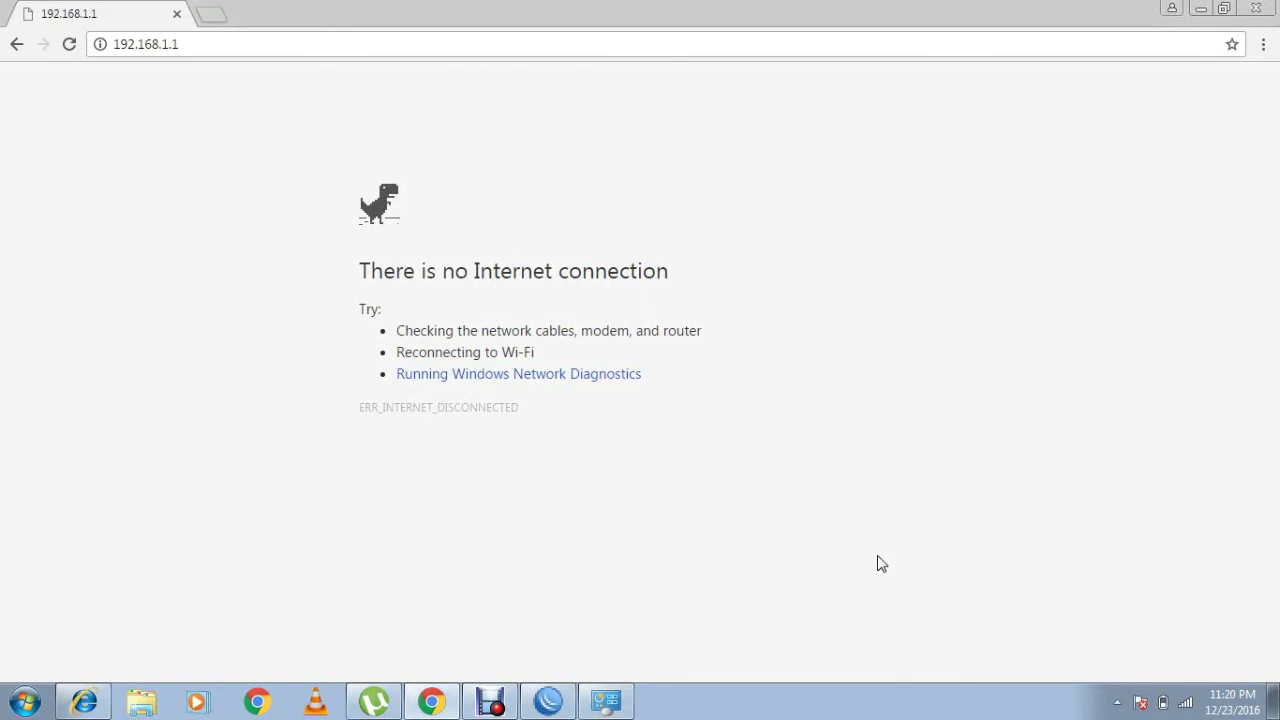
Reload the 192.168.1.1 router admin page after dismissing the wireless network list.
{"action": "left_click", "coordinate": [214, 43]}
{"action": "key", "text": "Return"}
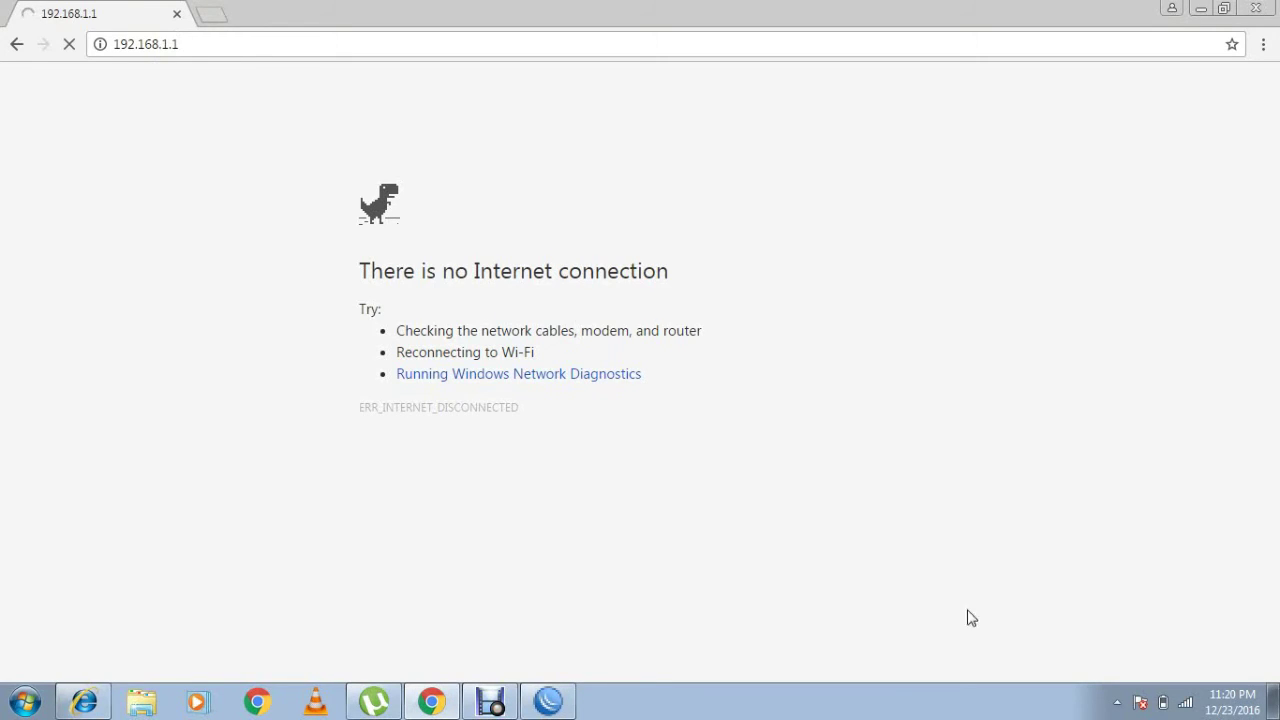
{"action": "left_click", "coordinate": [1185, 703]}
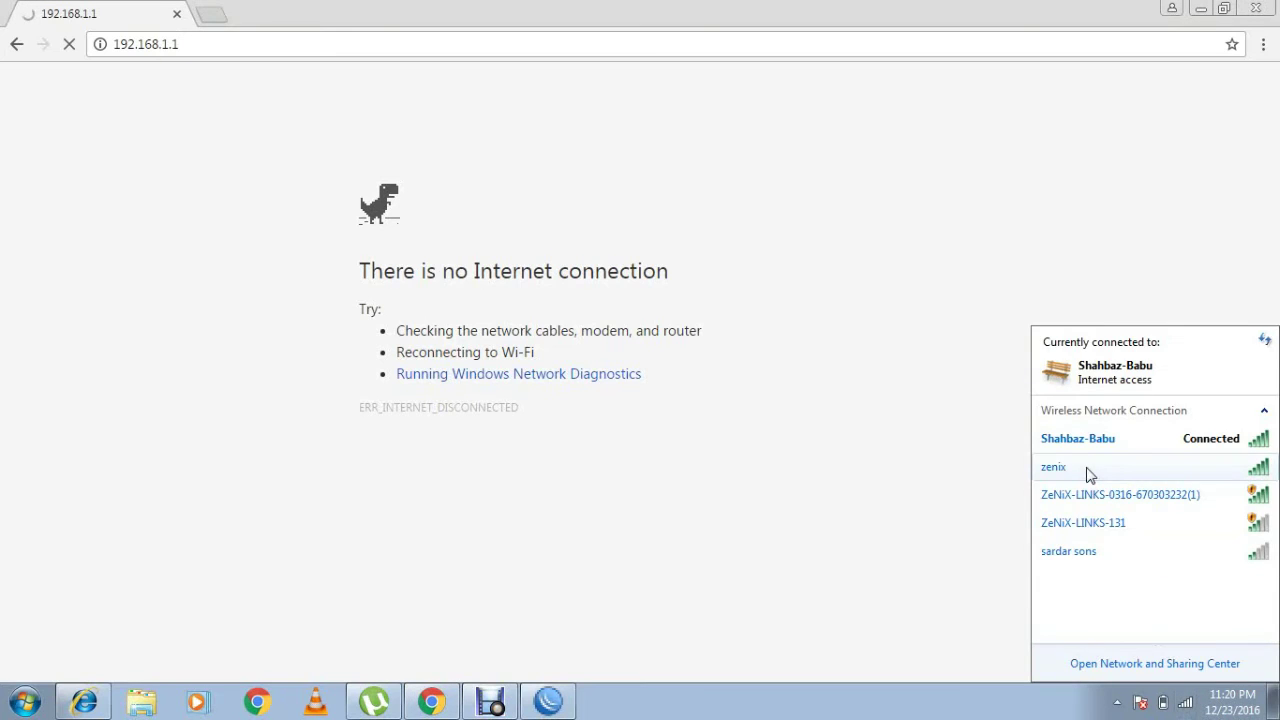
{"action": "left_click", "coordinate": [773, 281]}
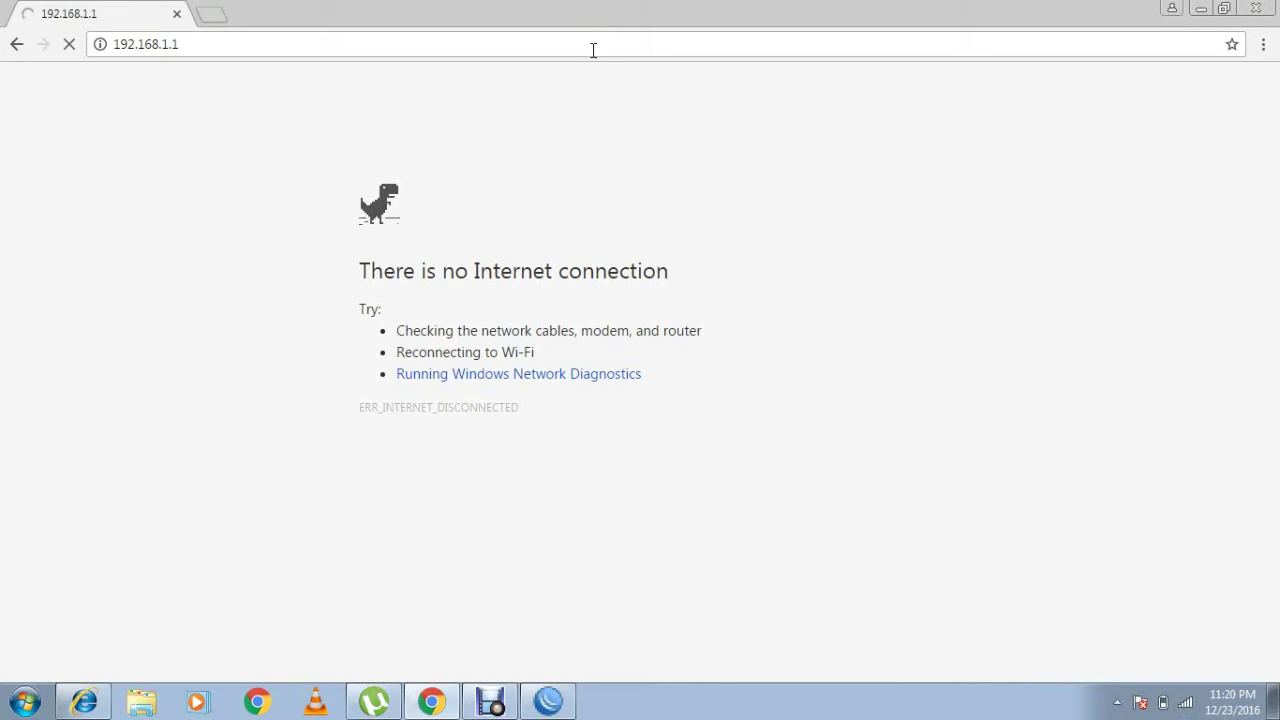
{"action": "left_click", "coordinate": [593, 50]}
{"action": "key", "text": "Return"}
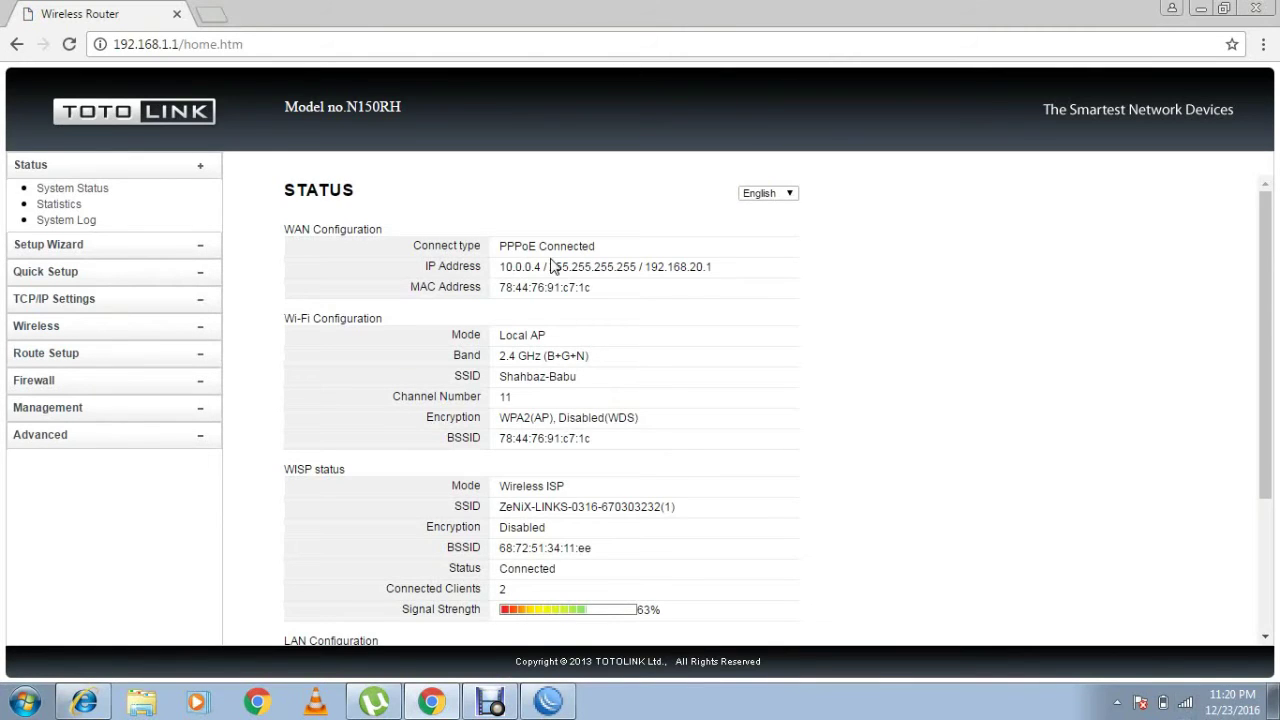
Check the Status page shows PPPoE Connected and a WAN IP, then switch to Internet Explorer.
{"action": "left_click_drag", "start_coordinate": [498, 244], "coordinate": [598, 247]}
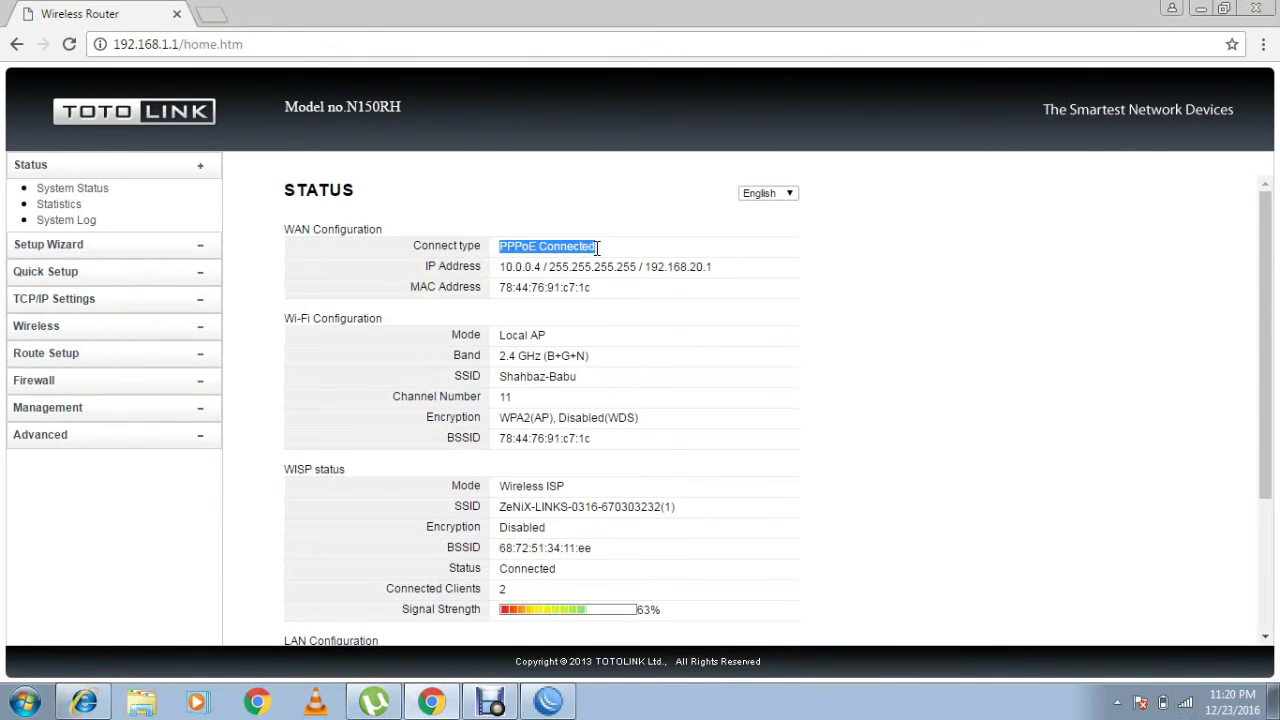
{"action": "left_click", "coordinate": [598, 247]}
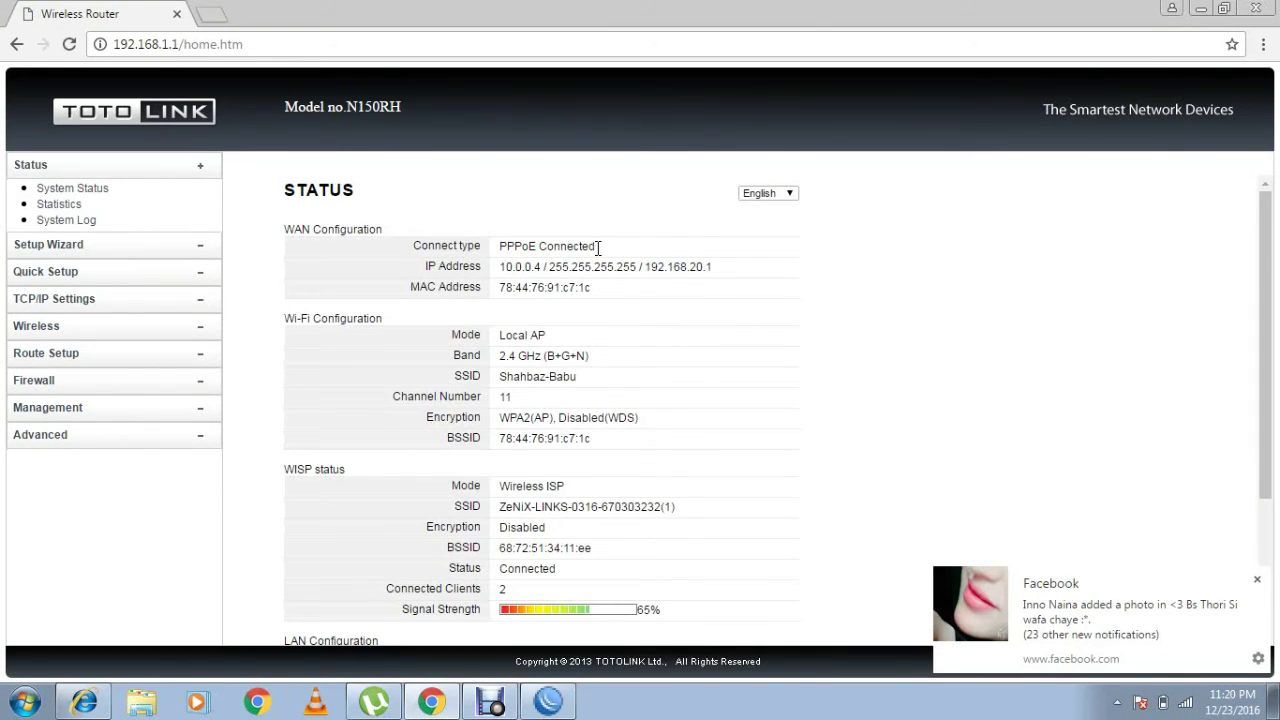
{"action": "left_click_drag", "start_coordinate": [598, 247], "coordinate": [503, 258]}
{"action": "left_click", "coordinate": [502, 268]}
{"action": "left_click", "coordinate": [1257, 581]}
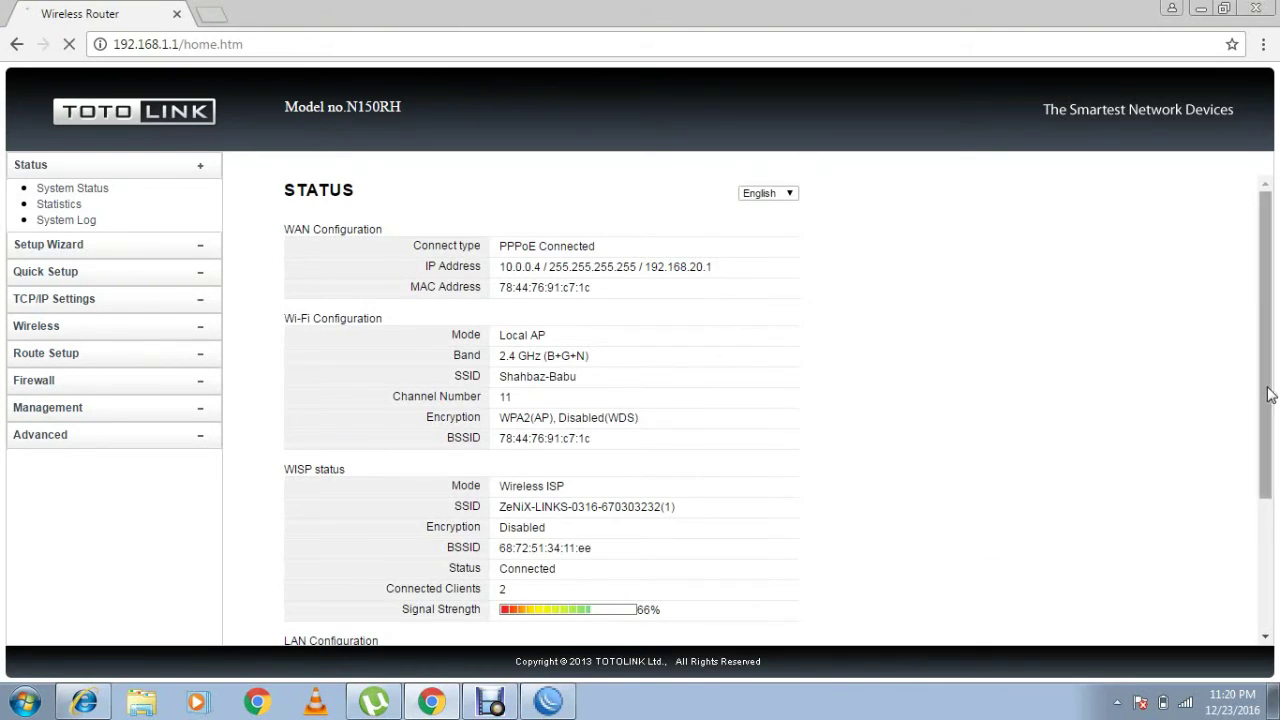
{"action": "scroll", "coordinate": [1000, 520], "scroll_direction": "down", "scroll_amount": 3}
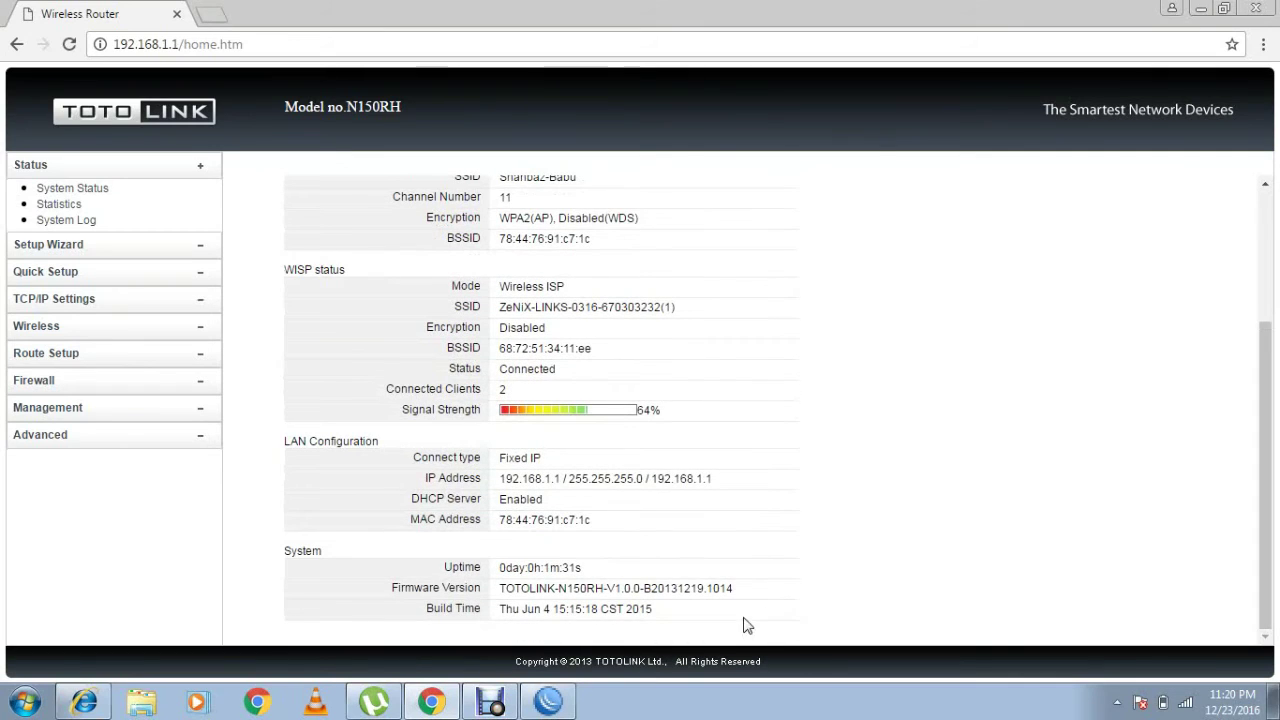
{"action": "left_click", "coordinate": [432, 702]}
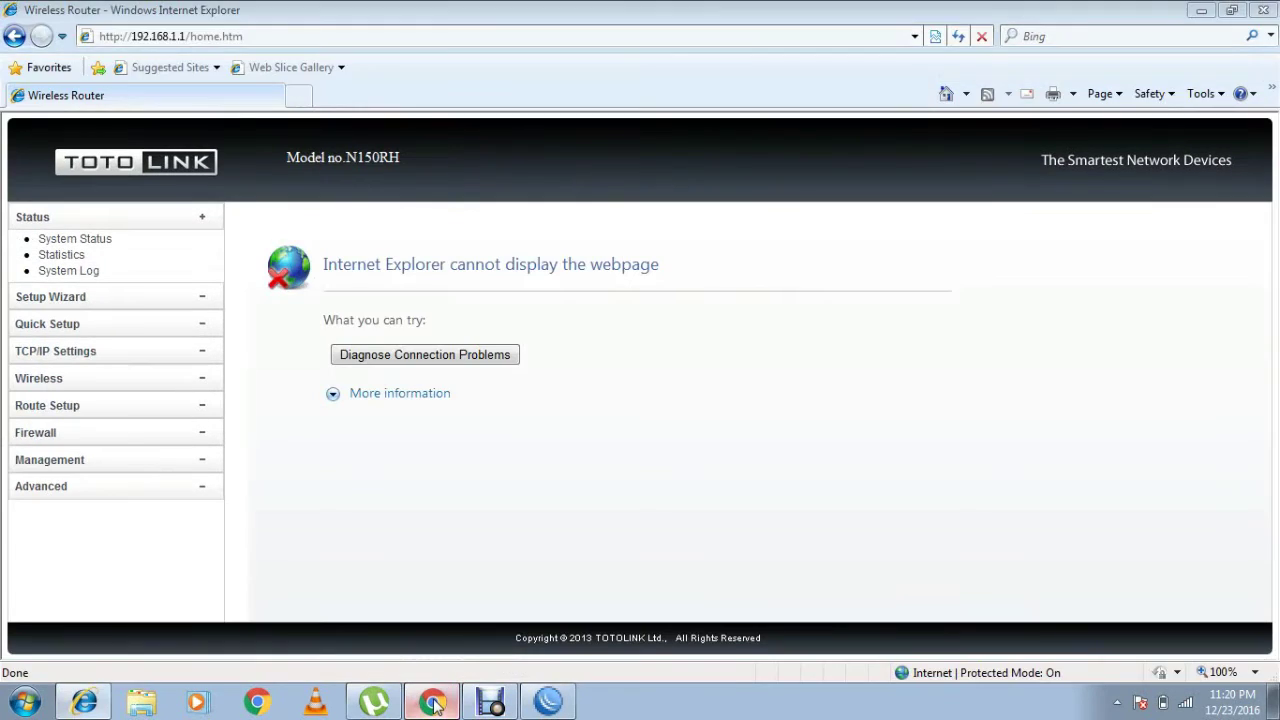
Load google.com and then youtube.com in a new tab, then return to the router Status tab.
{"action": "left_click", "coordinate": [432, 702]}
{"action": "left_click", "coordinate": [212, 14]}
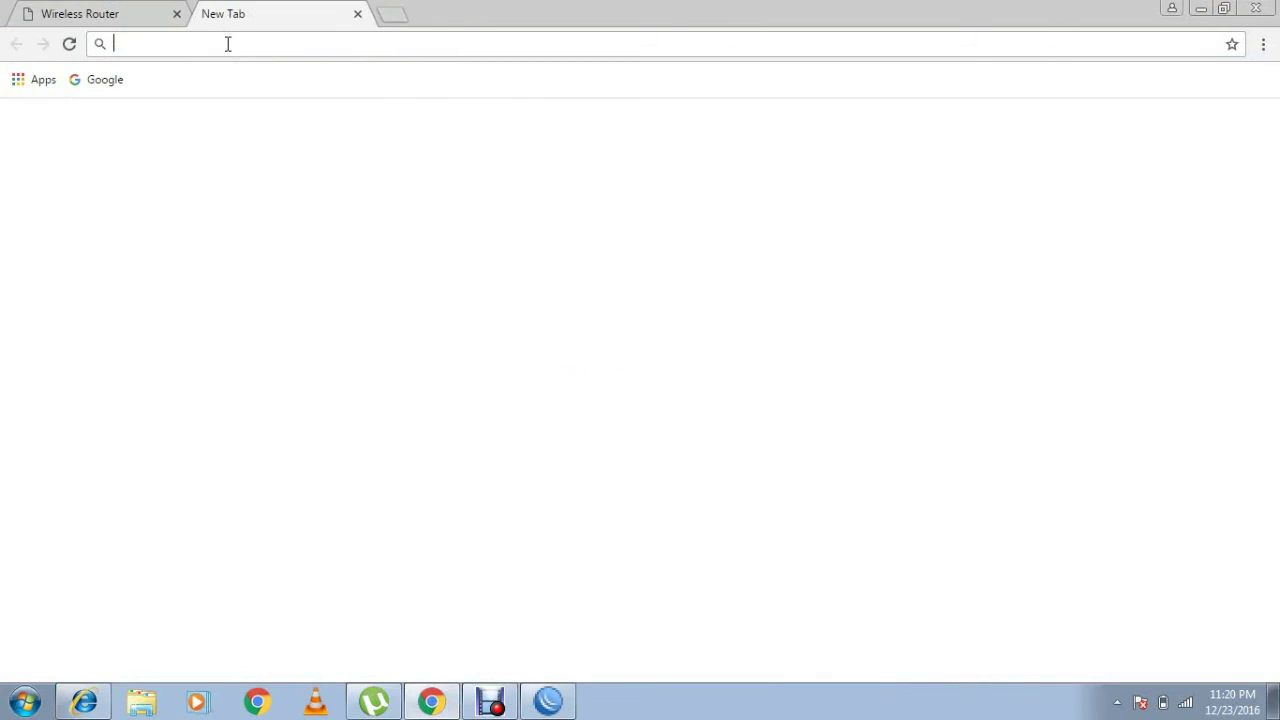
{"action": "type", "text": "google.com"}
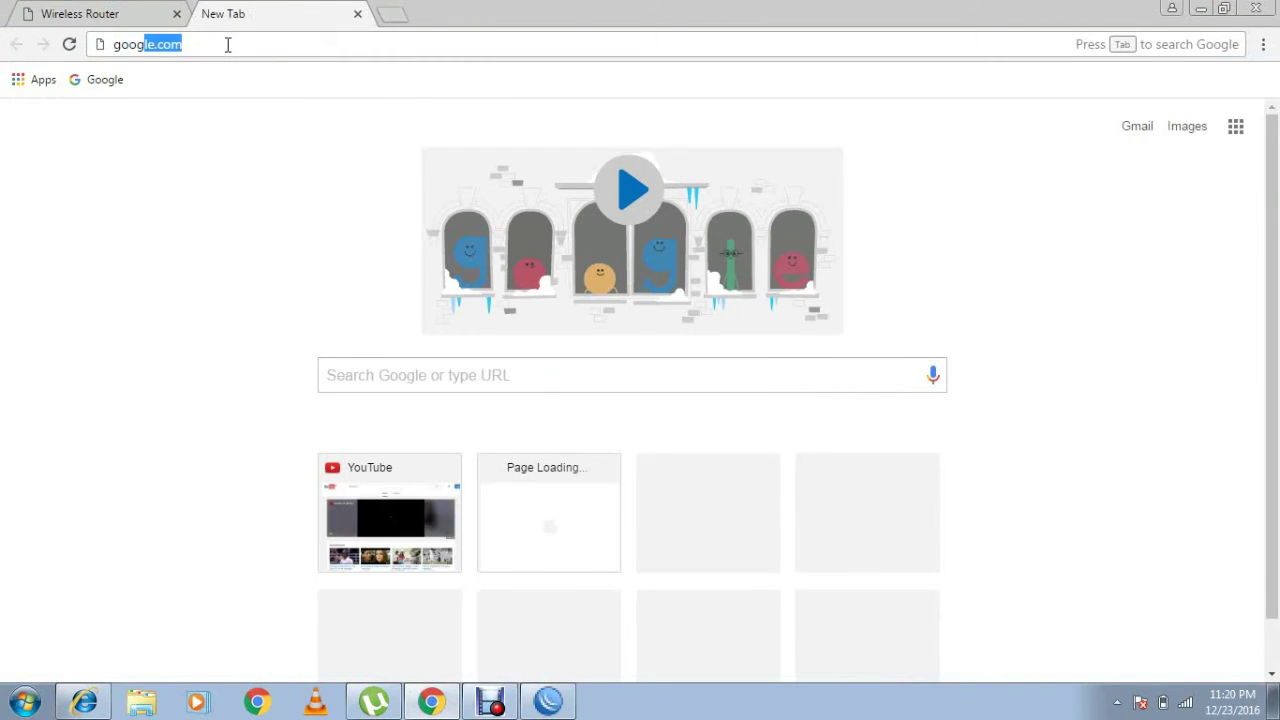
{"action": "key", "text": "Return"}
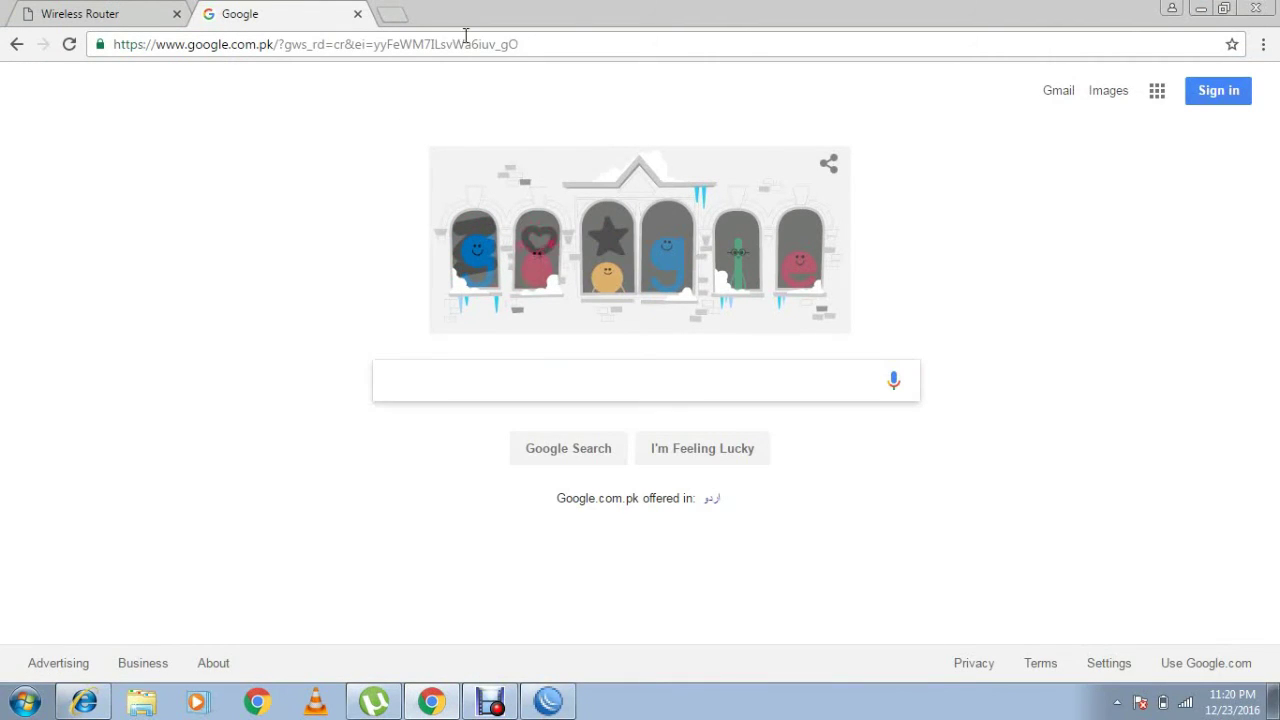
{"action": "left_click", "coordinate": [446, 44]}
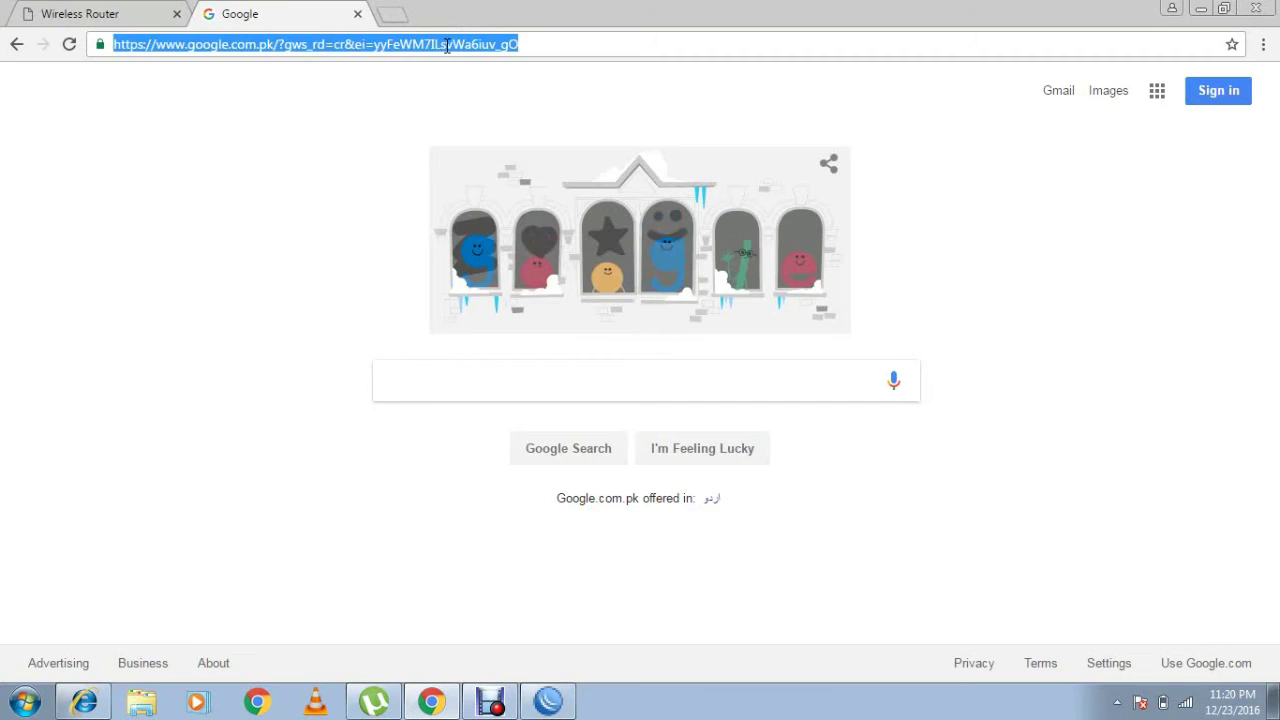
{"action": "type", "text": "youtube.com"}
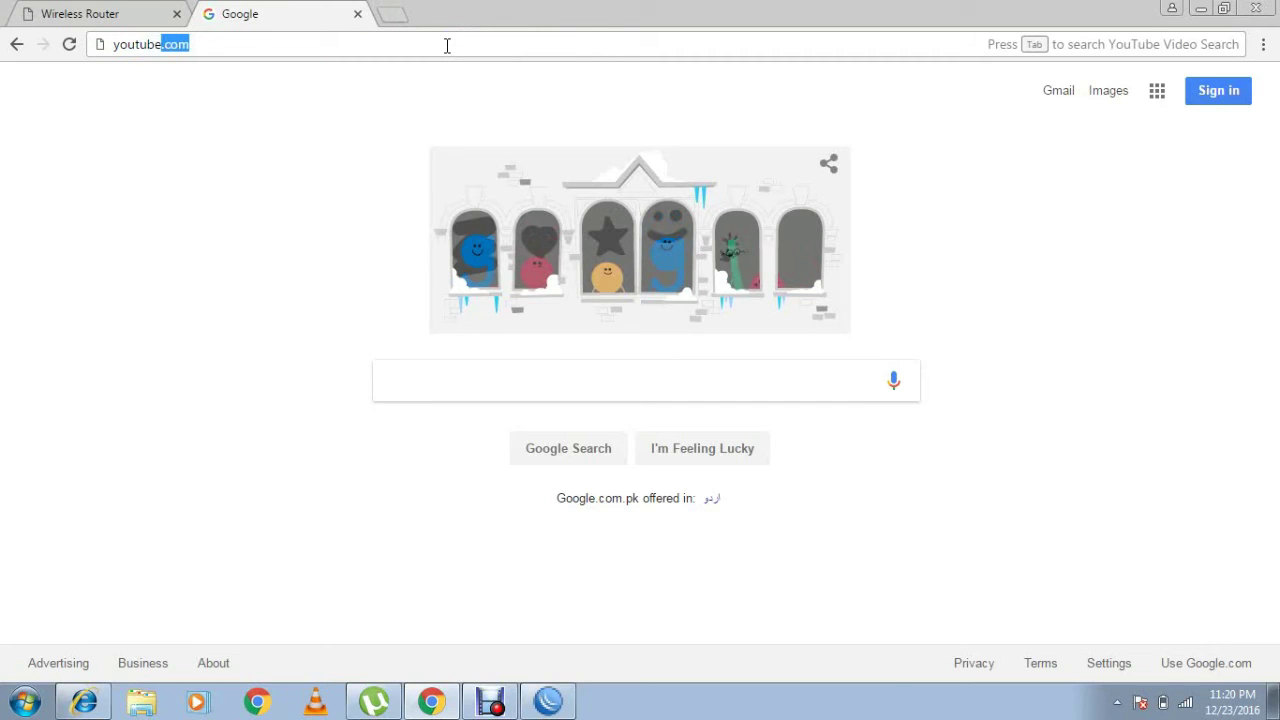
{"action": "key", "text": "Return"}
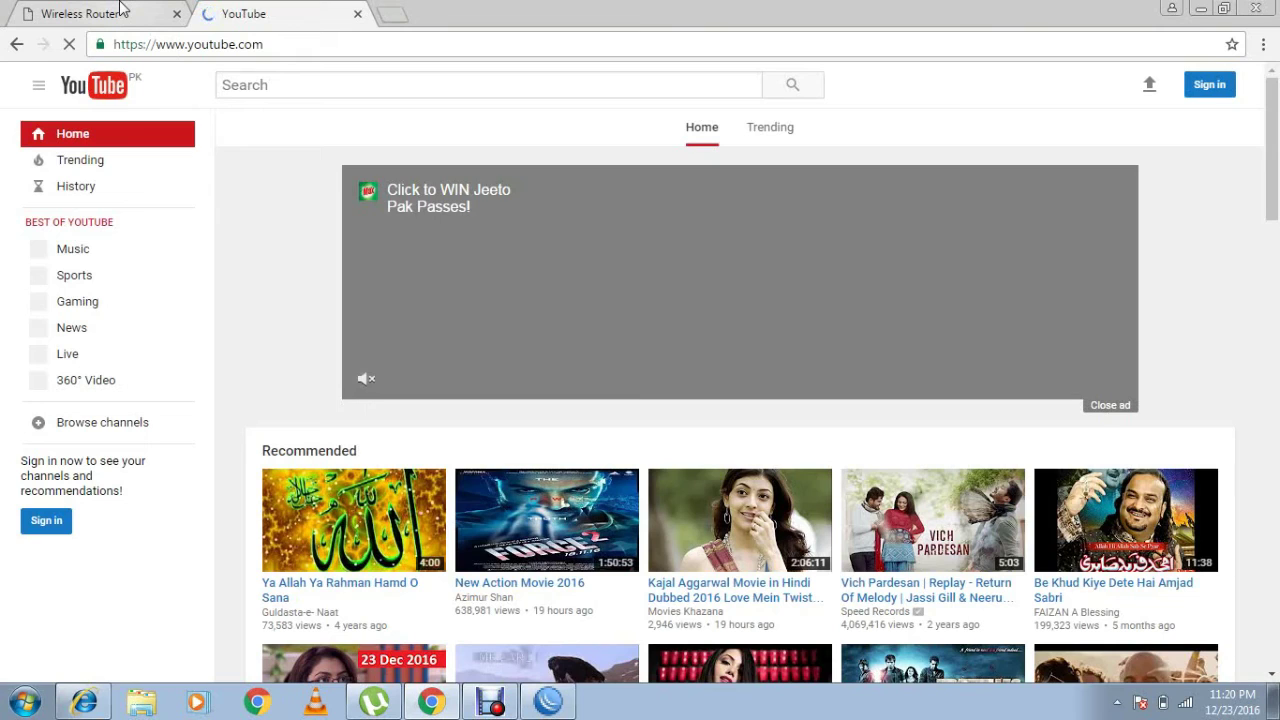
{"action": "left_click", "coordinate": [120, 12]}
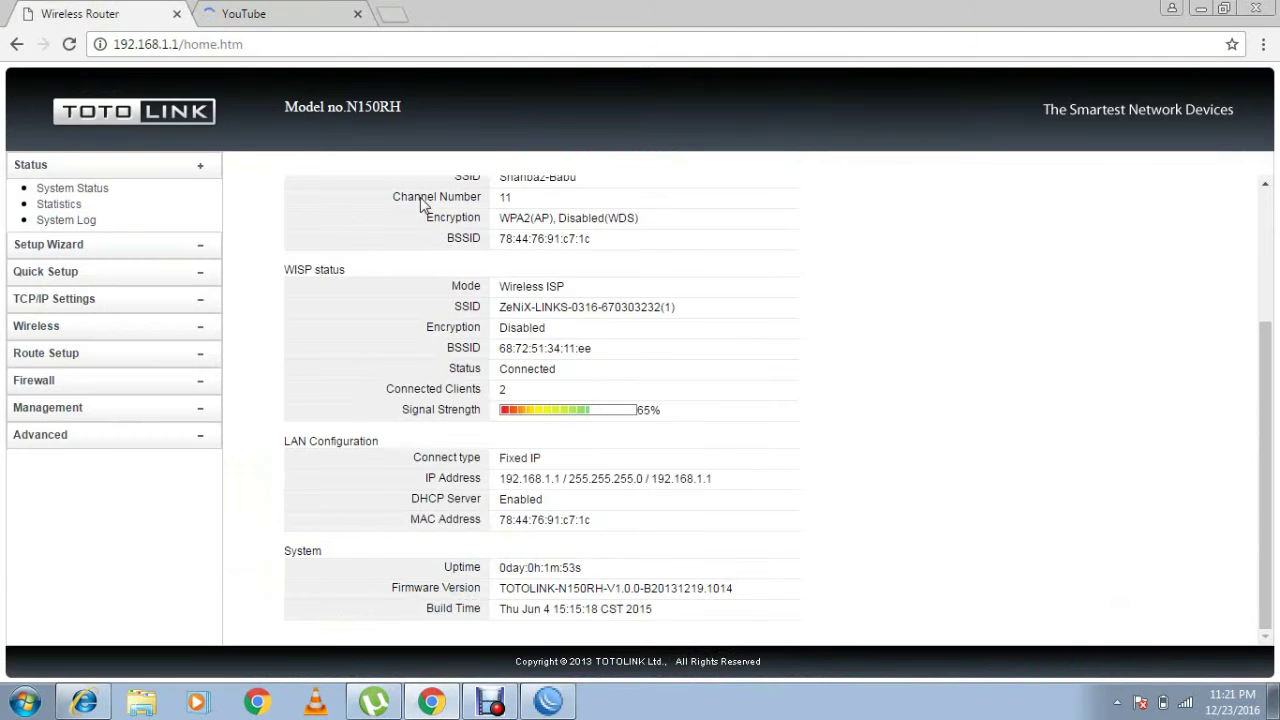
{"action": "scroll", "coordinate": [1248, 350], "scroll_direction": "up", "scroll_amount": 3}
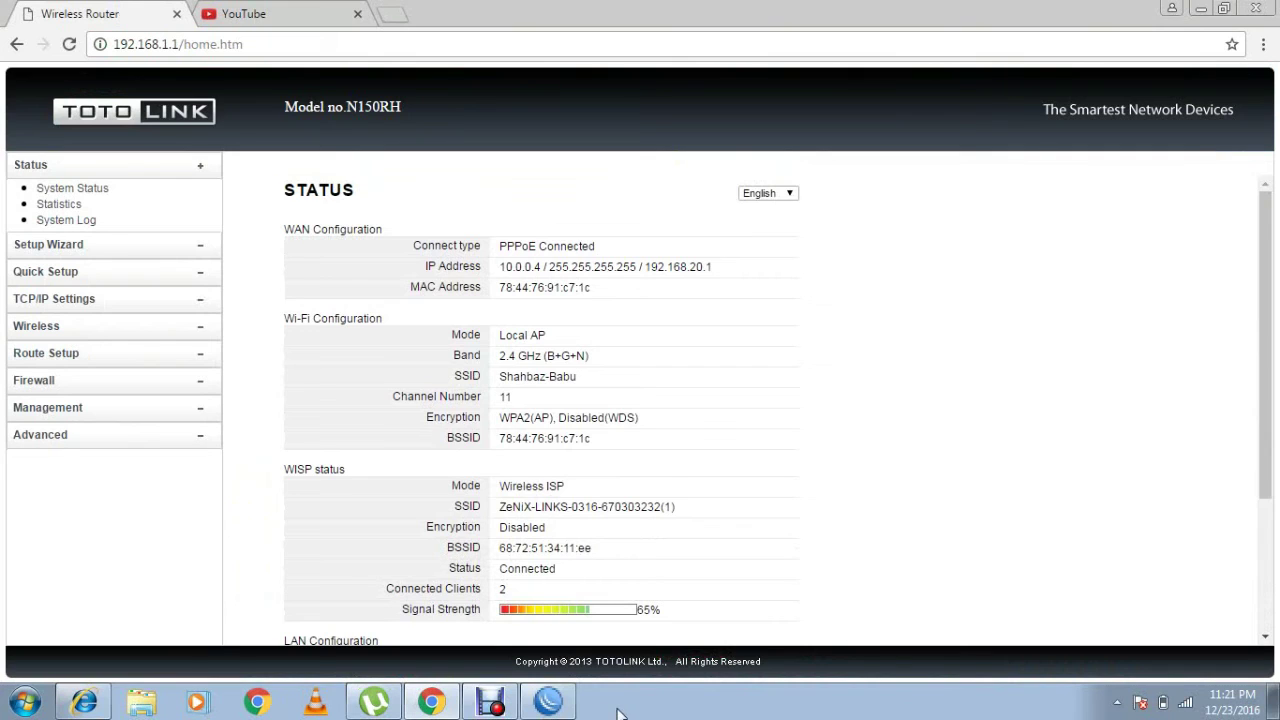
Reconnect WinBox to 192.168.20.1, select the active PPPoE session 10.0.0.4, and close the router tab.
{"action": "left_click", "coordinate": [549, 703]}
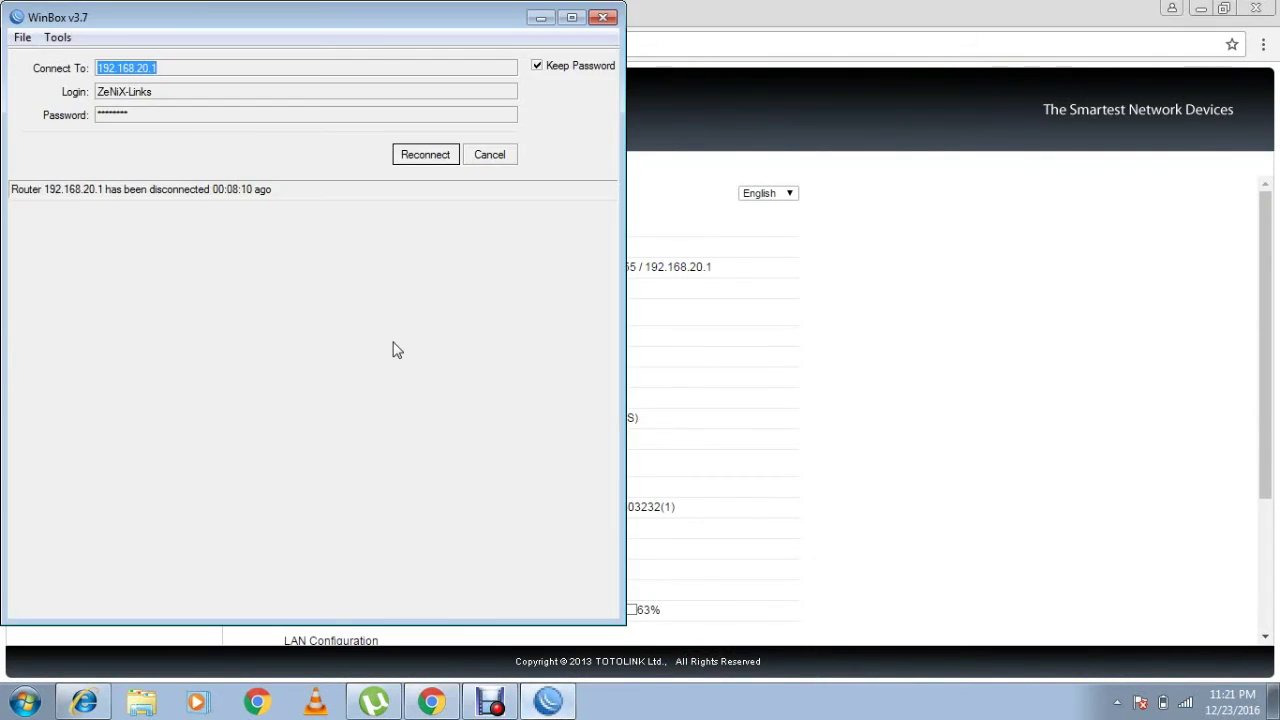
{"action": "left_click", "coordinate": [426, 155]}
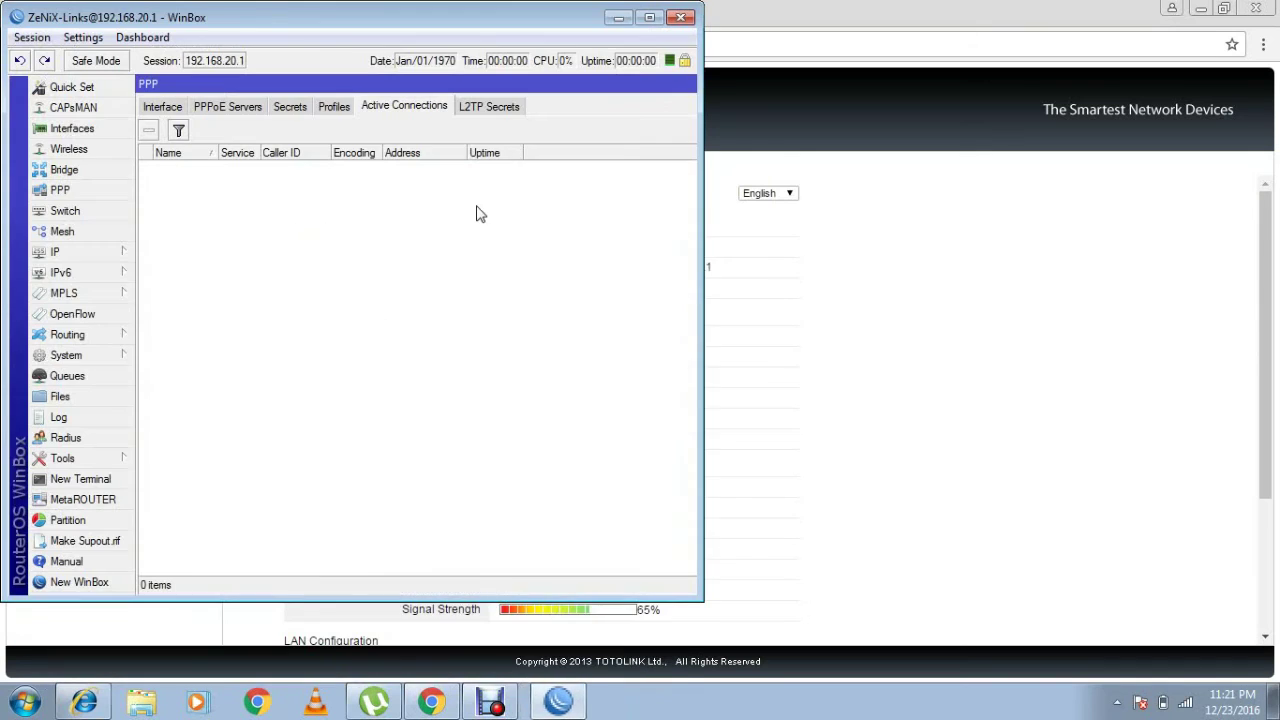
{"action": "left_click", "coordinate": [618, 17]}
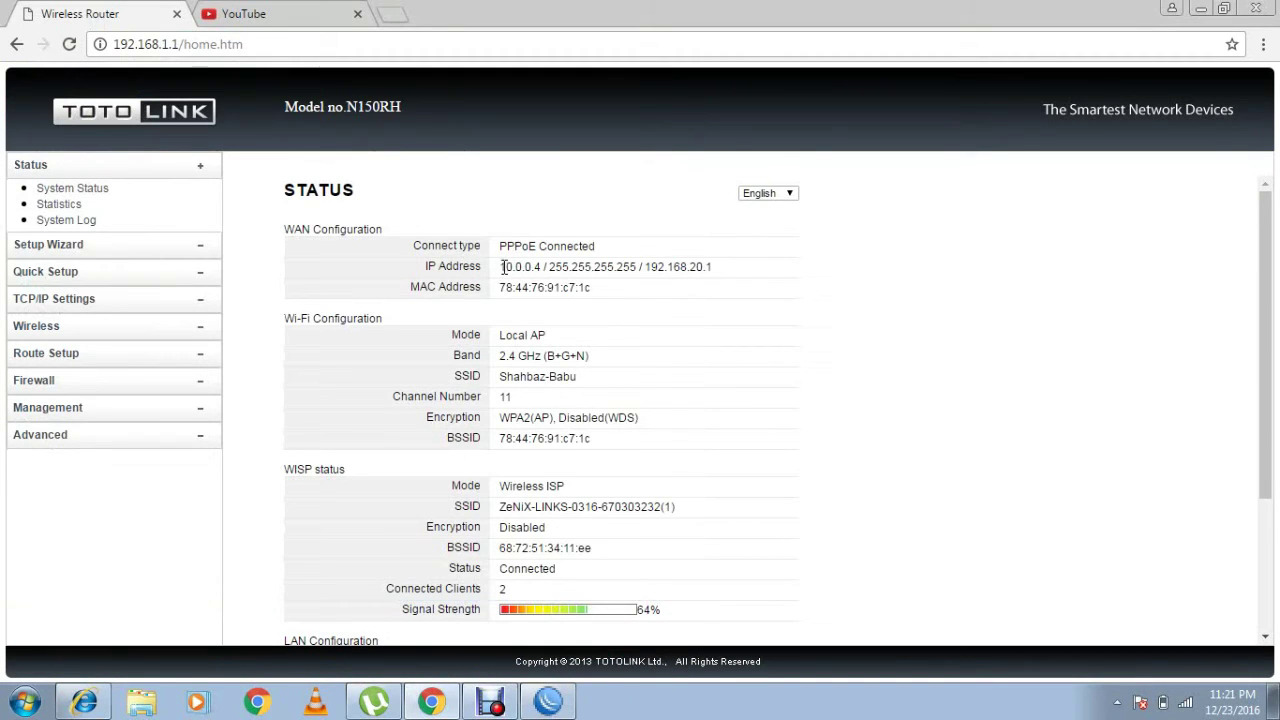
{"action": "left_click", "coordinate": [548, 701]}
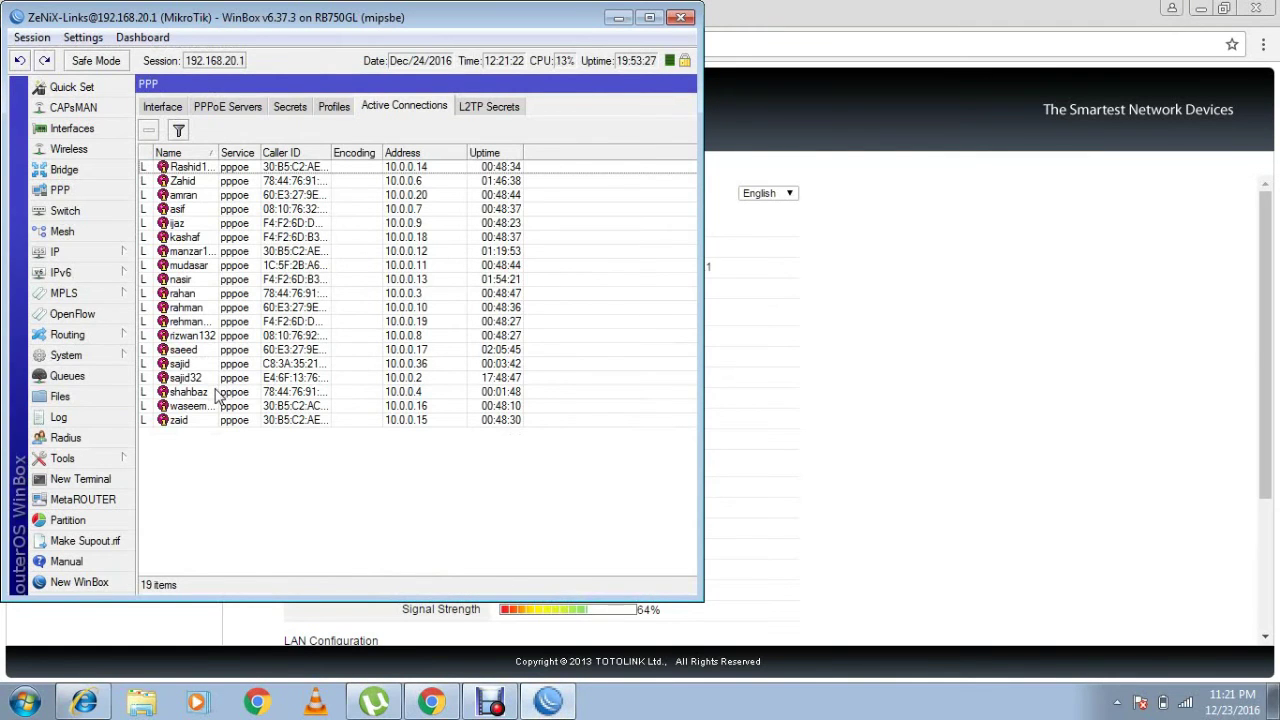
{"action": "left_click", "coordinate": [215, 392]}
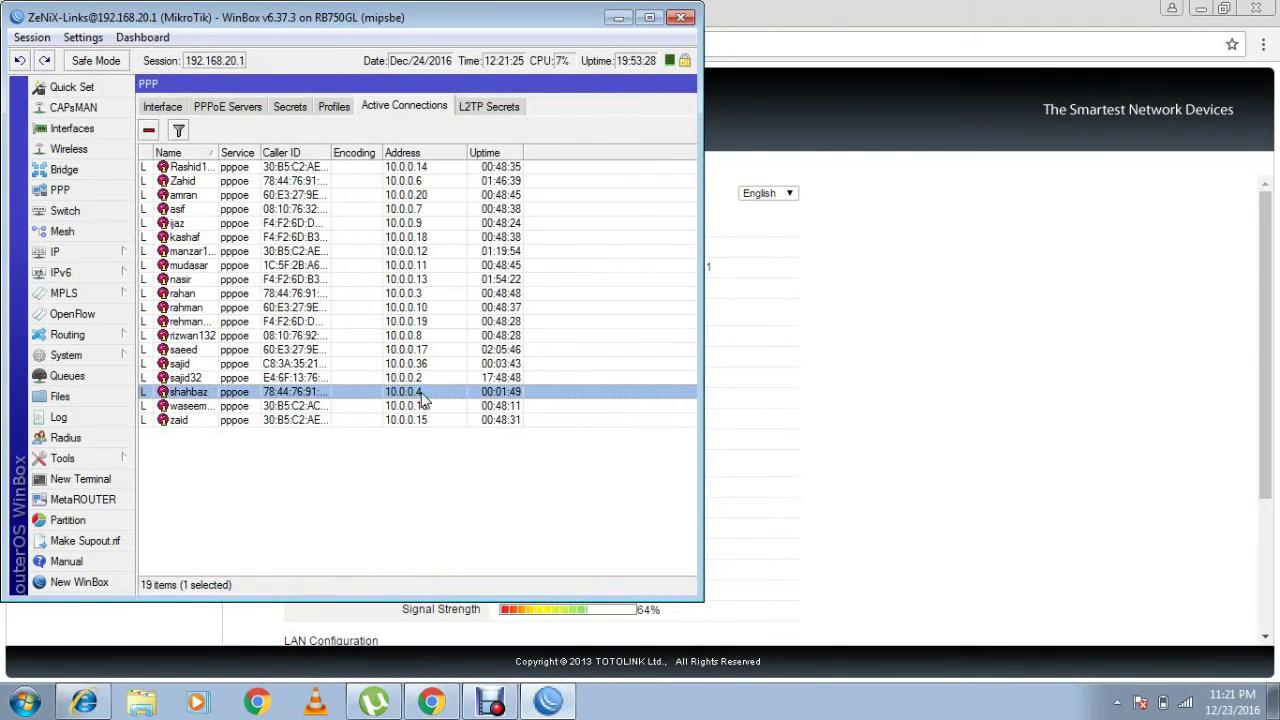
{"action": "left_click", "coordinate": [618, 17]}
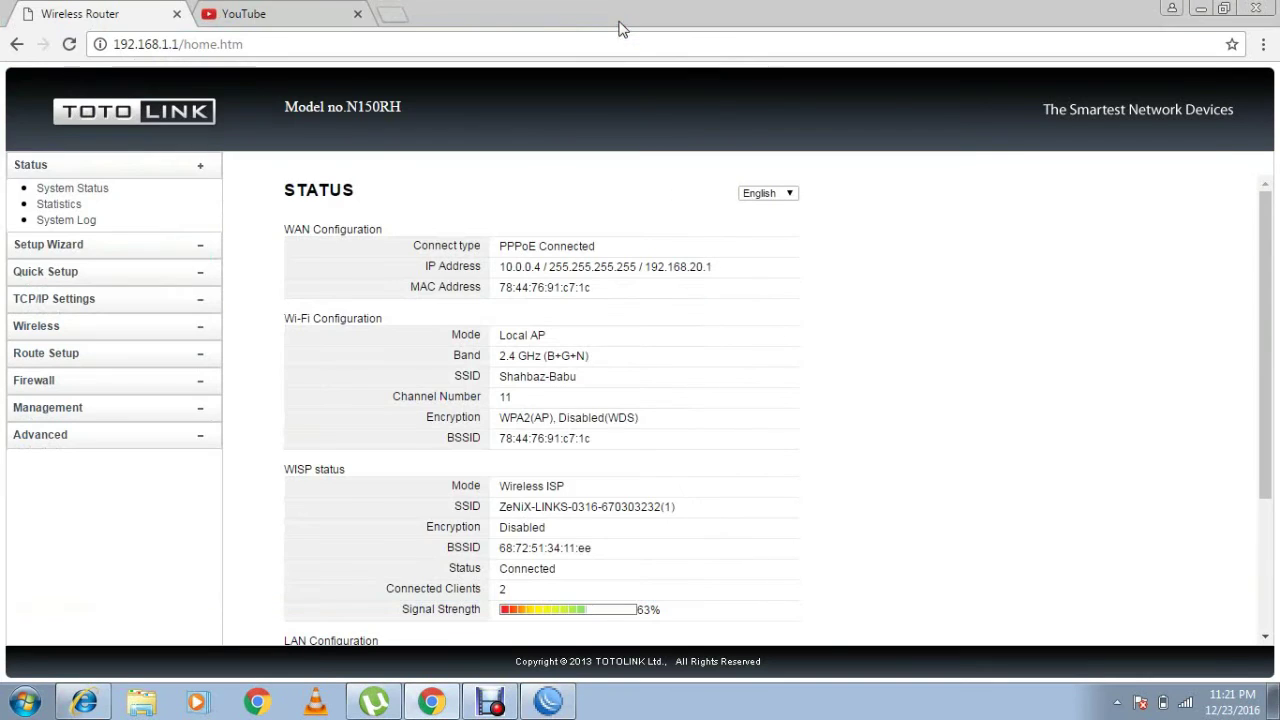
{"action": "left_click", "coordinate": [177, 14]}
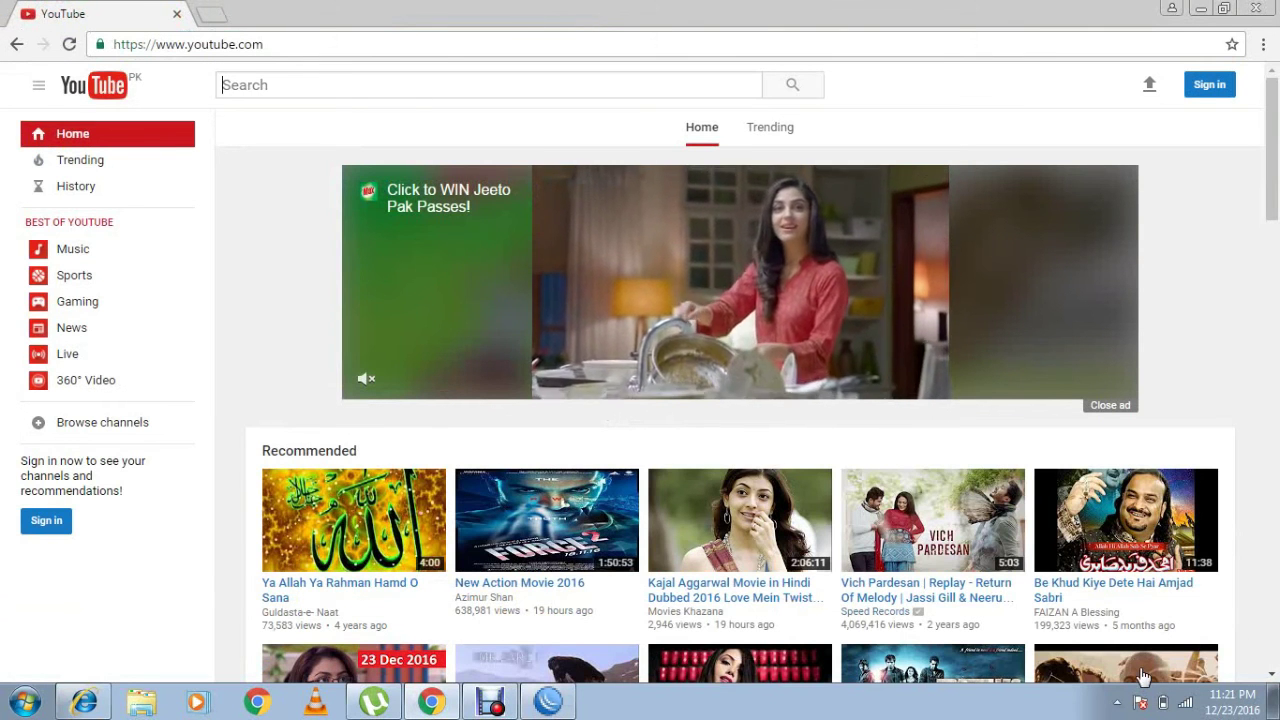
Join the zenix Wi-Fi network and load 10.0.0.4 in a new Chrome tab.
{"action": "left_click", "coordinate": [1183, 703]}
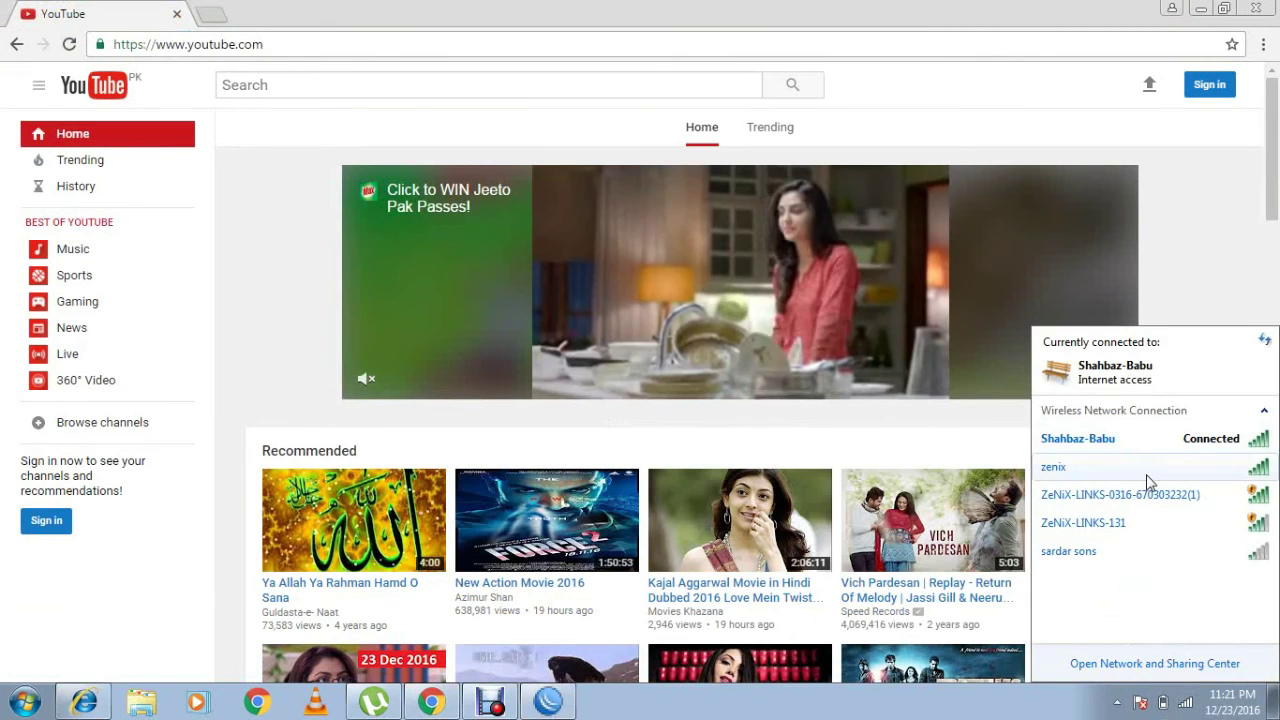
{"action": "left_click", "coordinate": [1150, 470]}
{"action": "left_click", "coordinate": [1236, 496]}
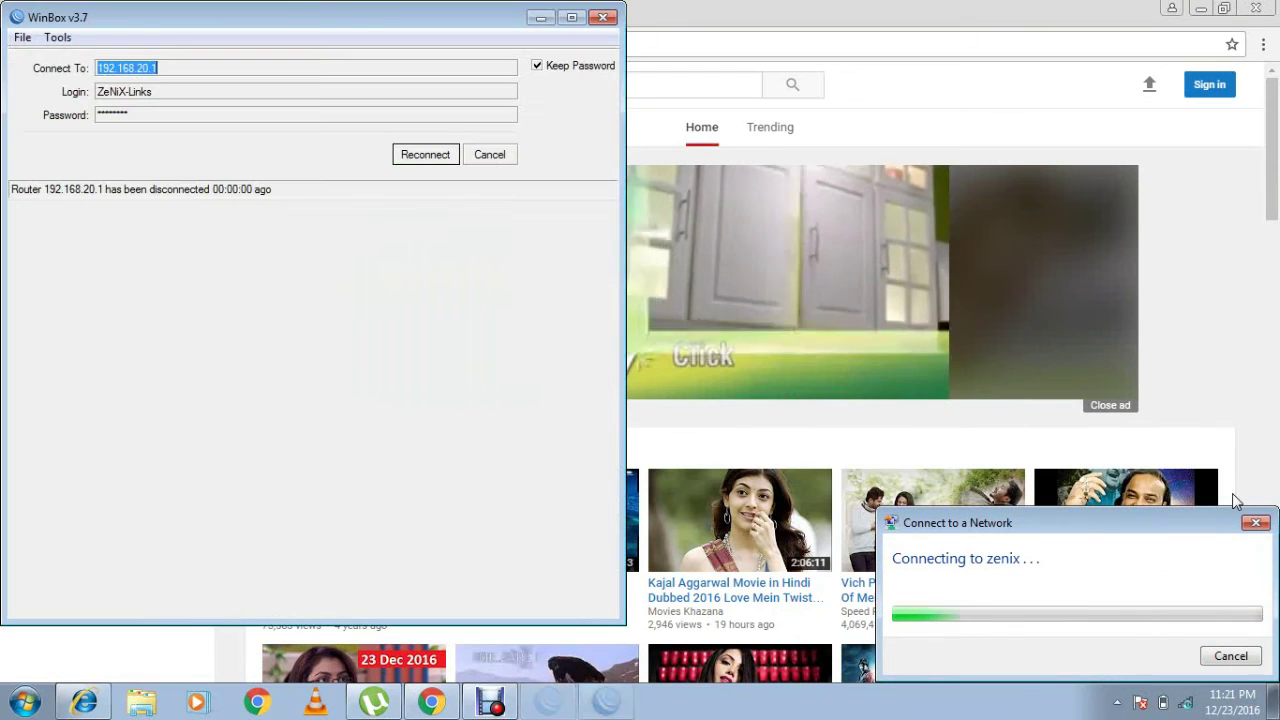
{"action": "left_click", "coordinate": [526, 14]}
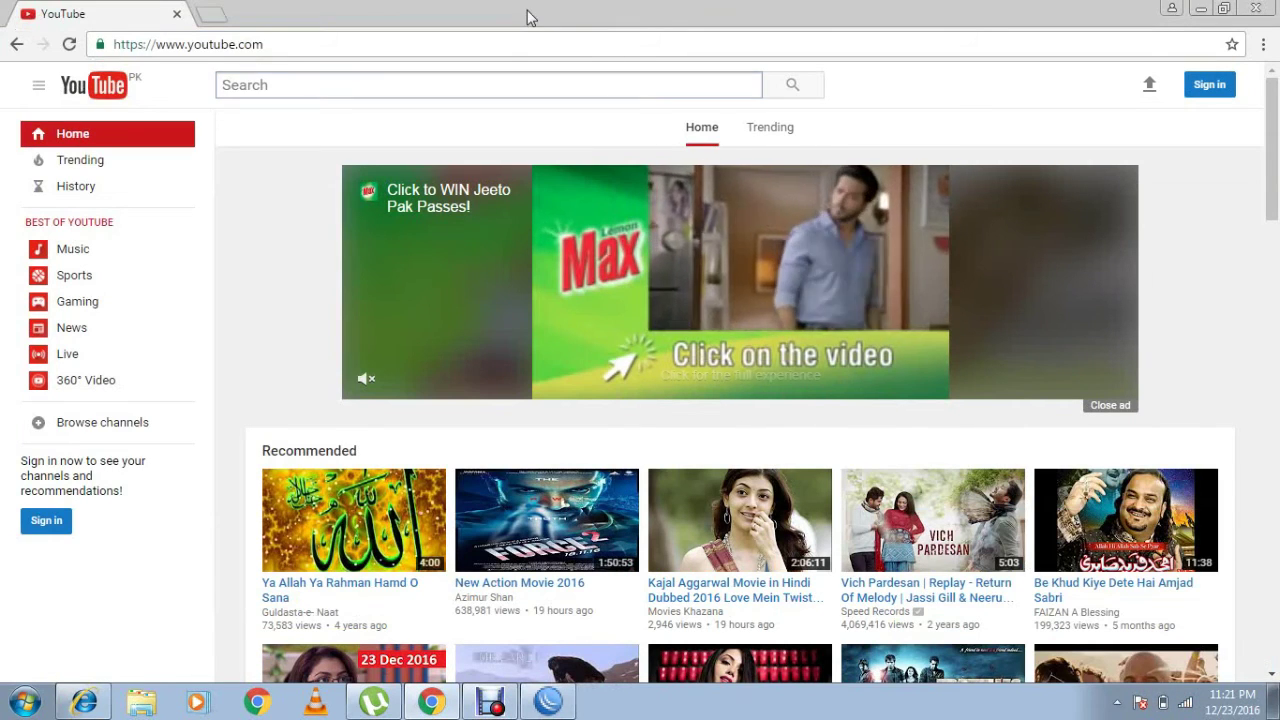
{"action": "left_click", "coordinate": [210, 14]}
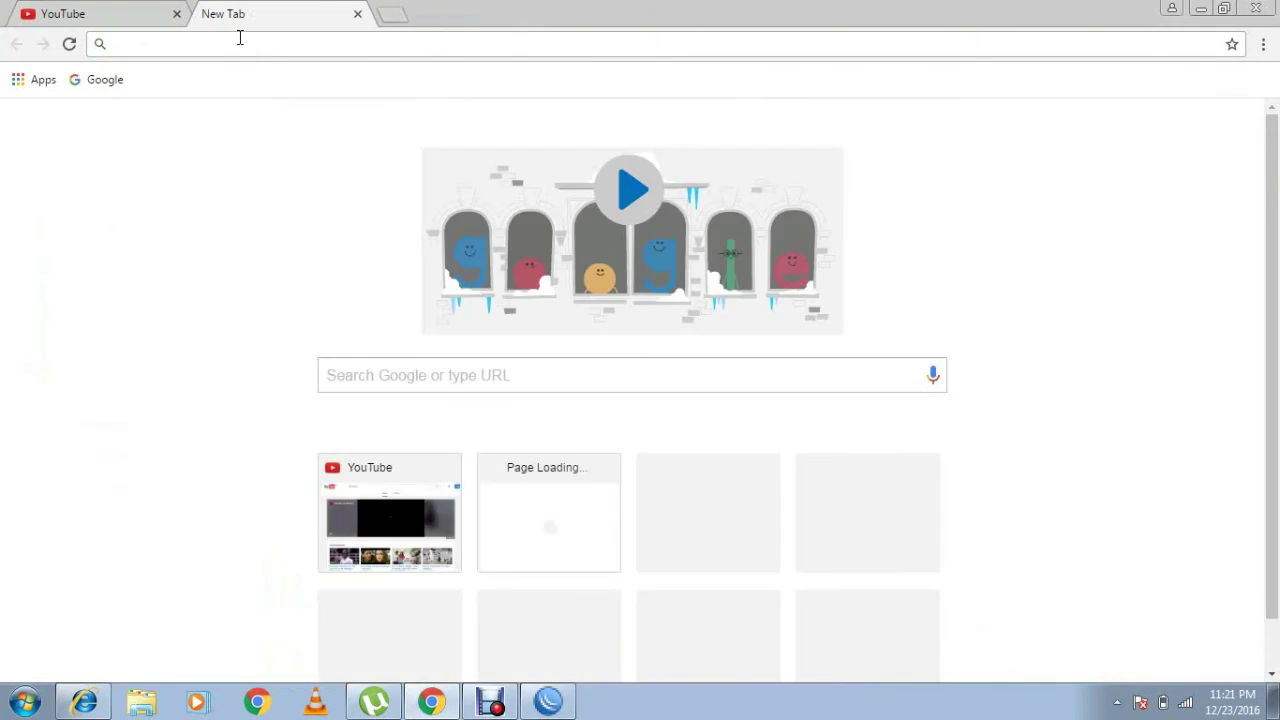
{"action": "type", "text": "10.0."}
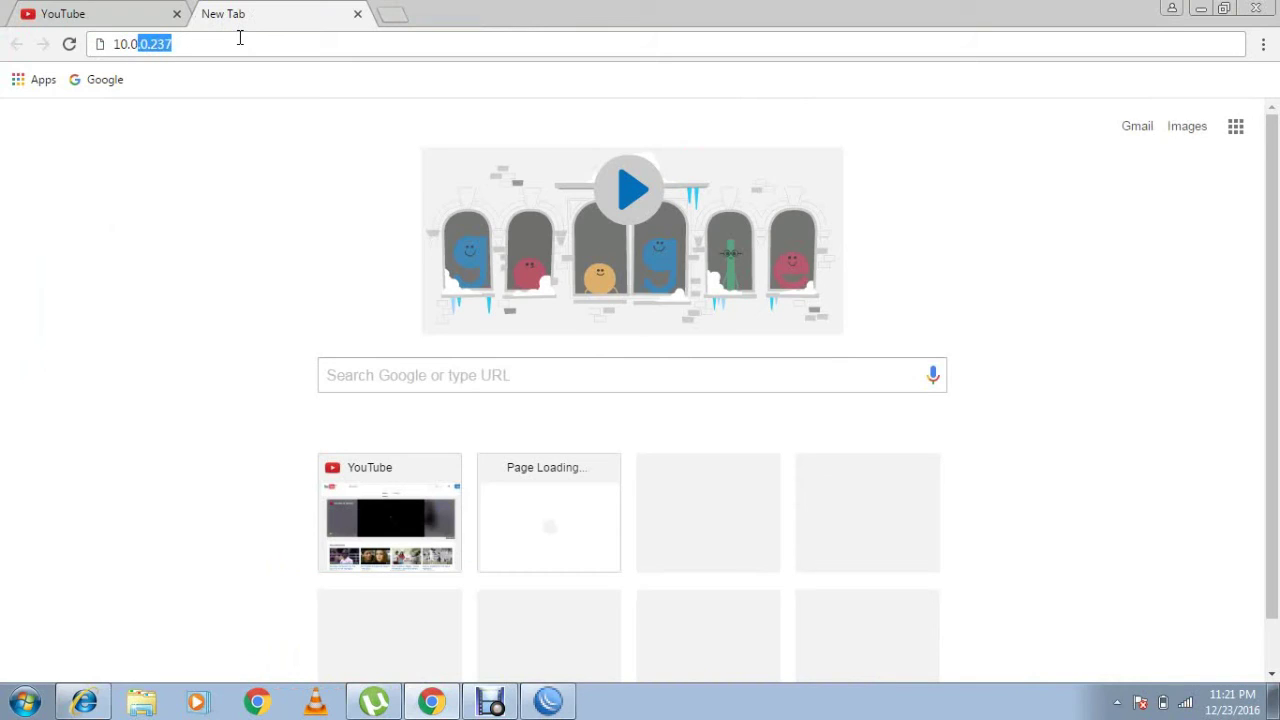
{"action": "type", "text": "0.4"}
{"action": "key", "text": "Return"}
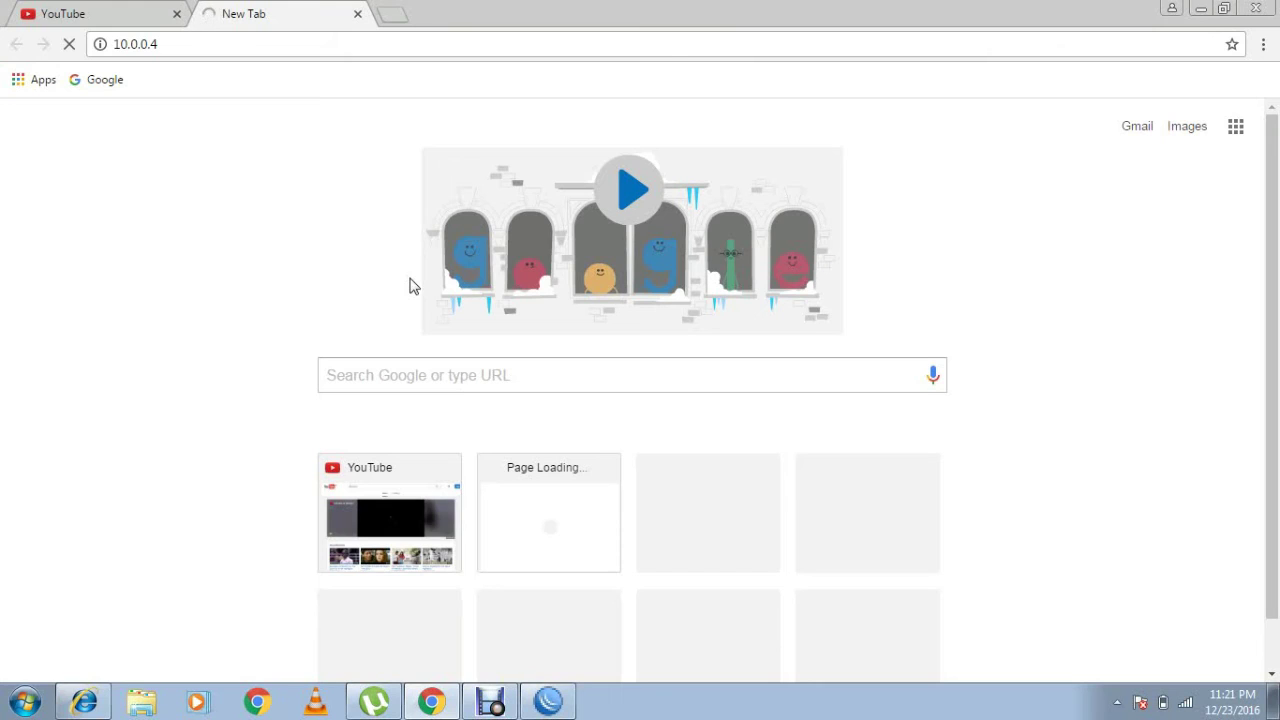
Reconnect WinBox to the MikroTik router and minimize it.
{"action": "left_click", "coordinate": [548, 702]}
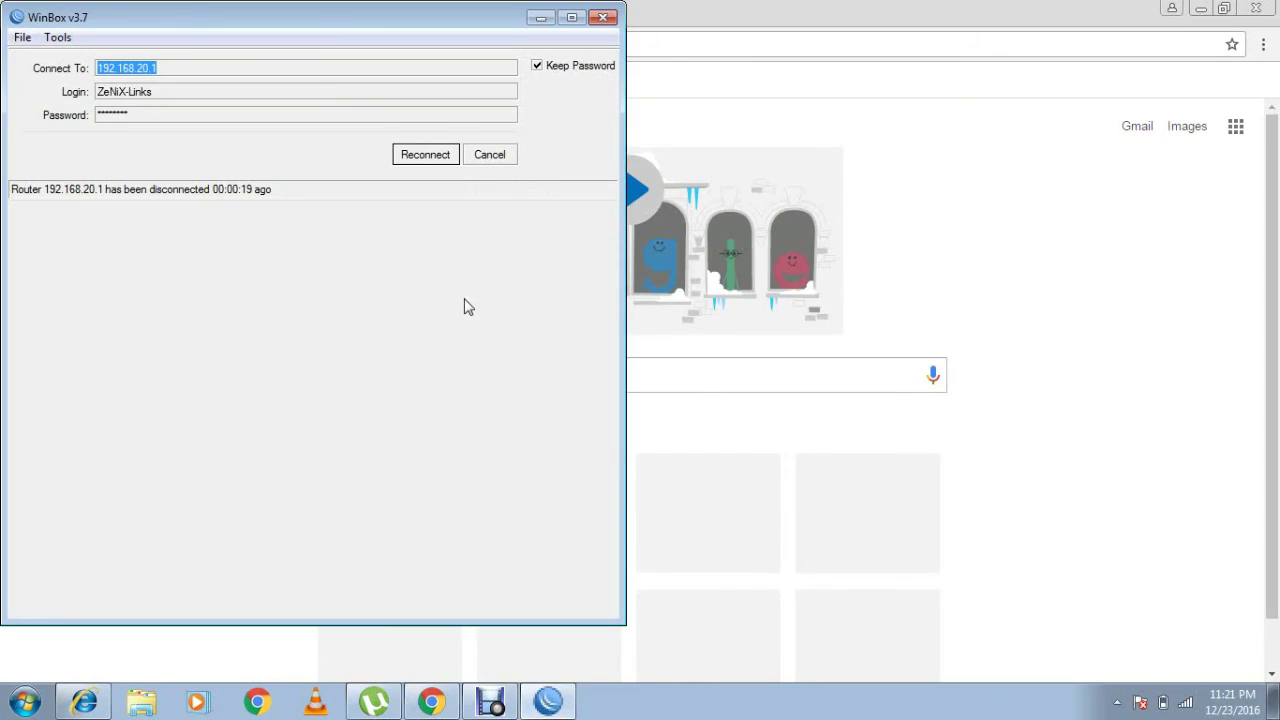
{"action": "left_click", "coordinate": [435, 155]}
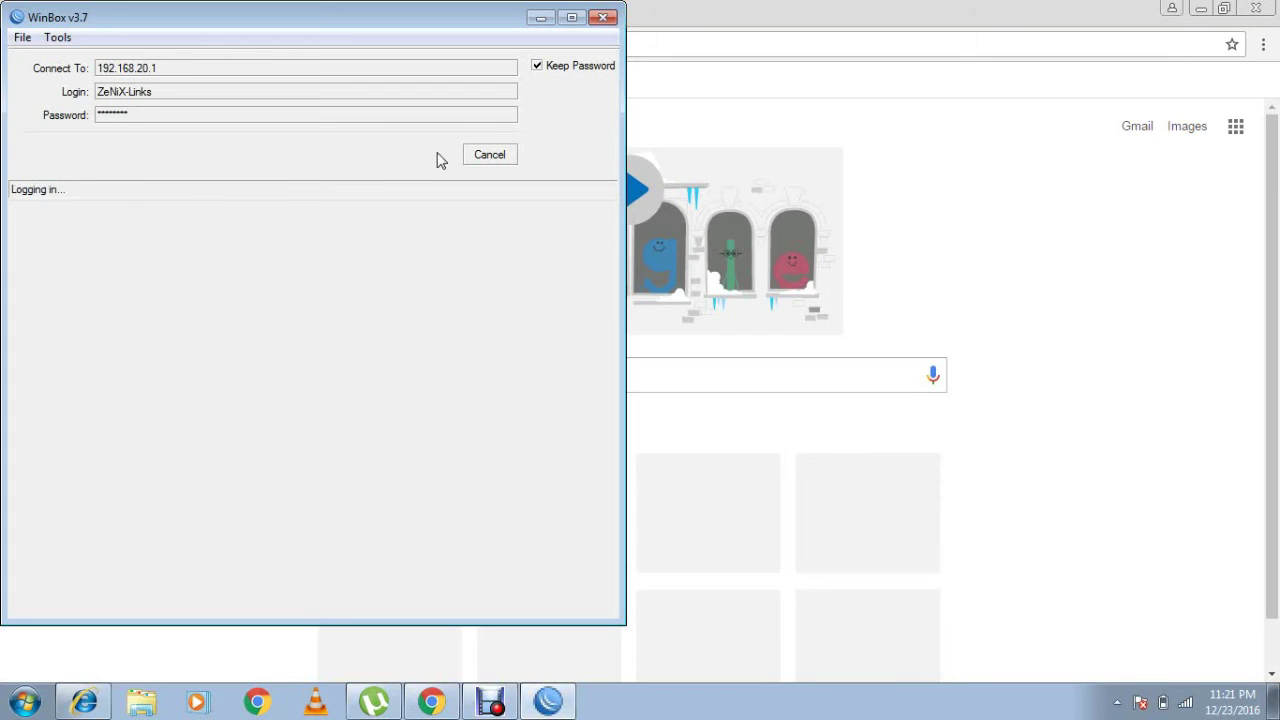
{"action": "left_click", "coordinate": [539, 18]}
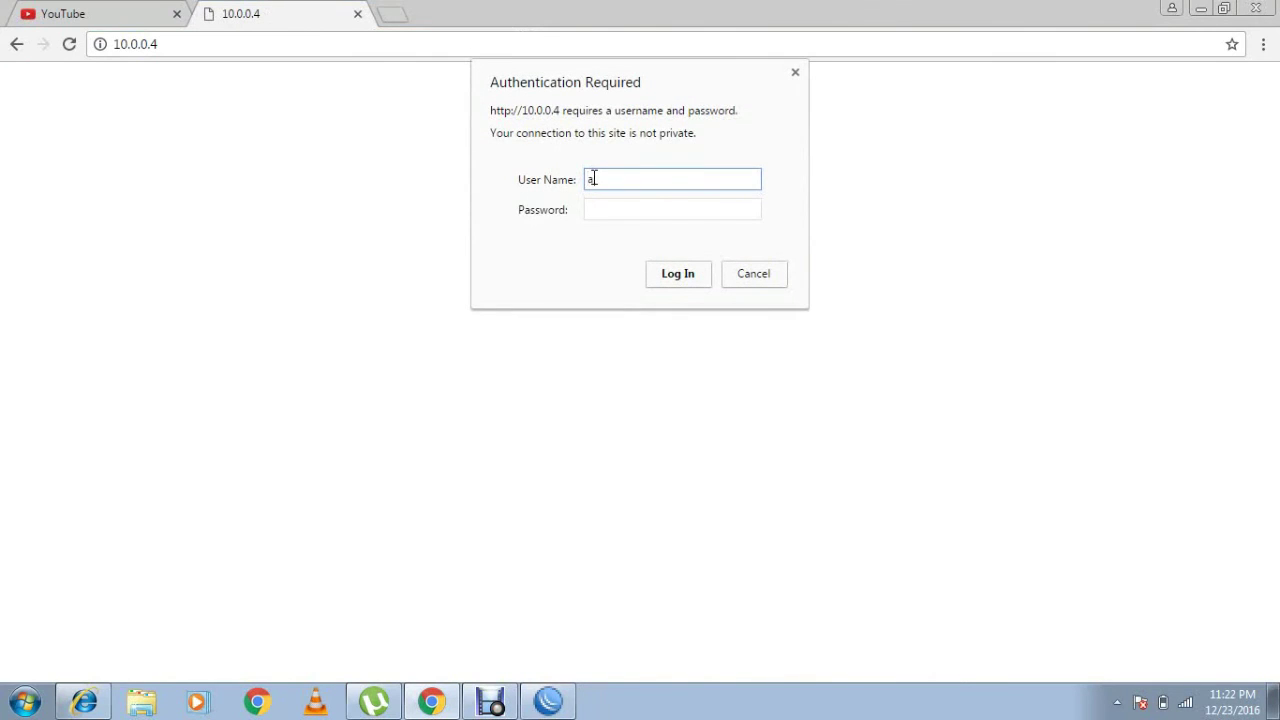
Sign in at 10.0.0.4 with the admin credentials and expand Advanced > Management.
{"action": "type", "text": "n"}
{"action": "key", "text": "Tab"}
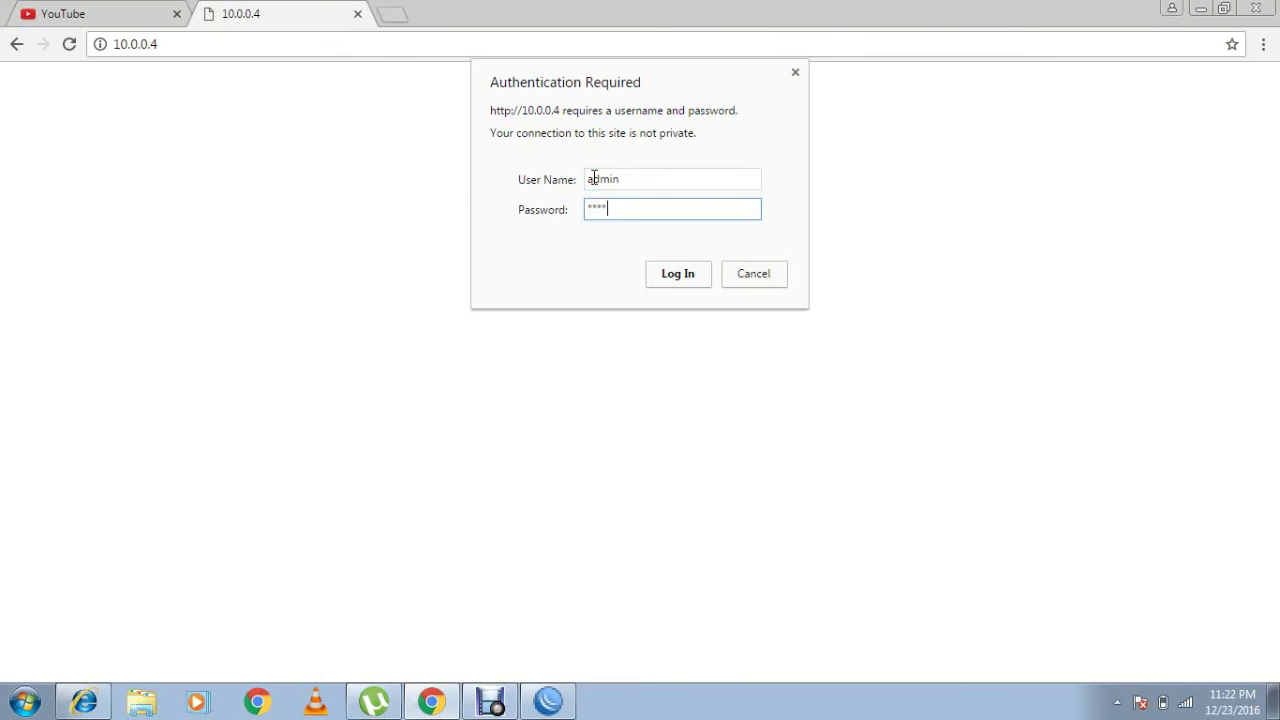
{"action": "key", "text": "Return"}
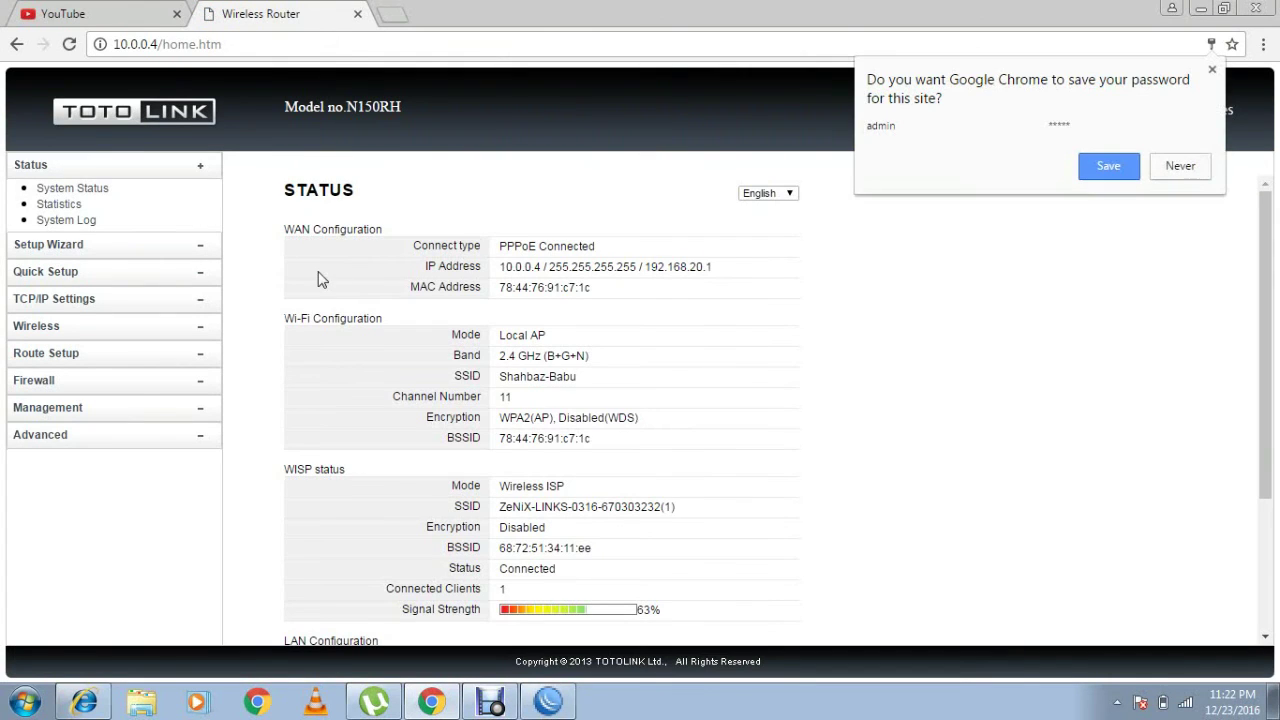
{"action": "left_click", "coordinate": [40, 440]}
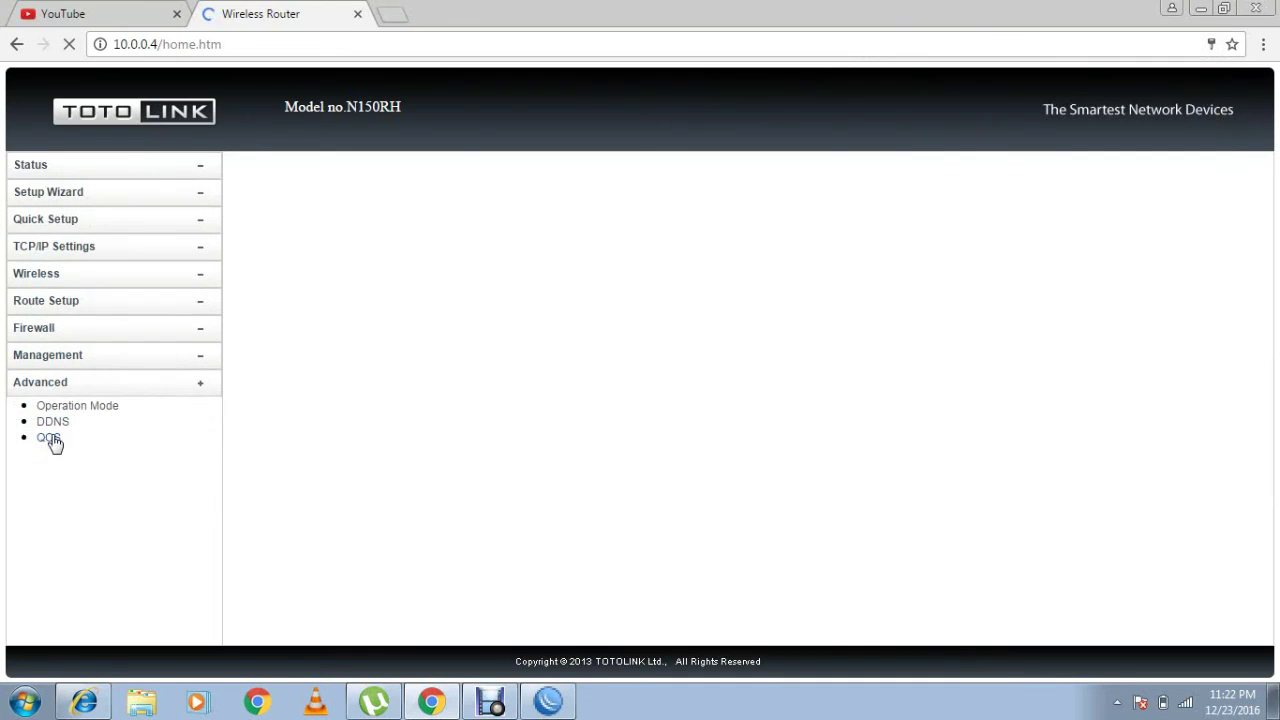
{"action": "left_click", "coordinate": [71, 358]}
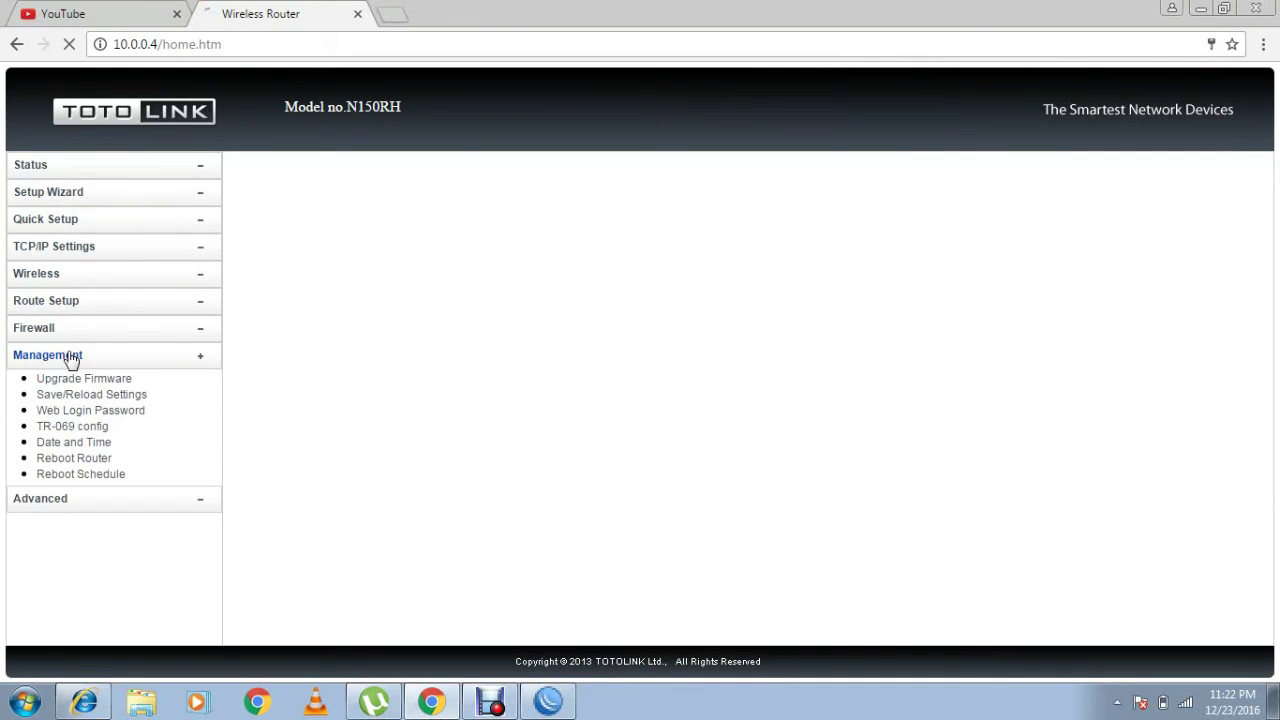
Replace the web login user name and password with new credentials and apply the change.
{"action": "left_click", "coordinate": [63, 412]}
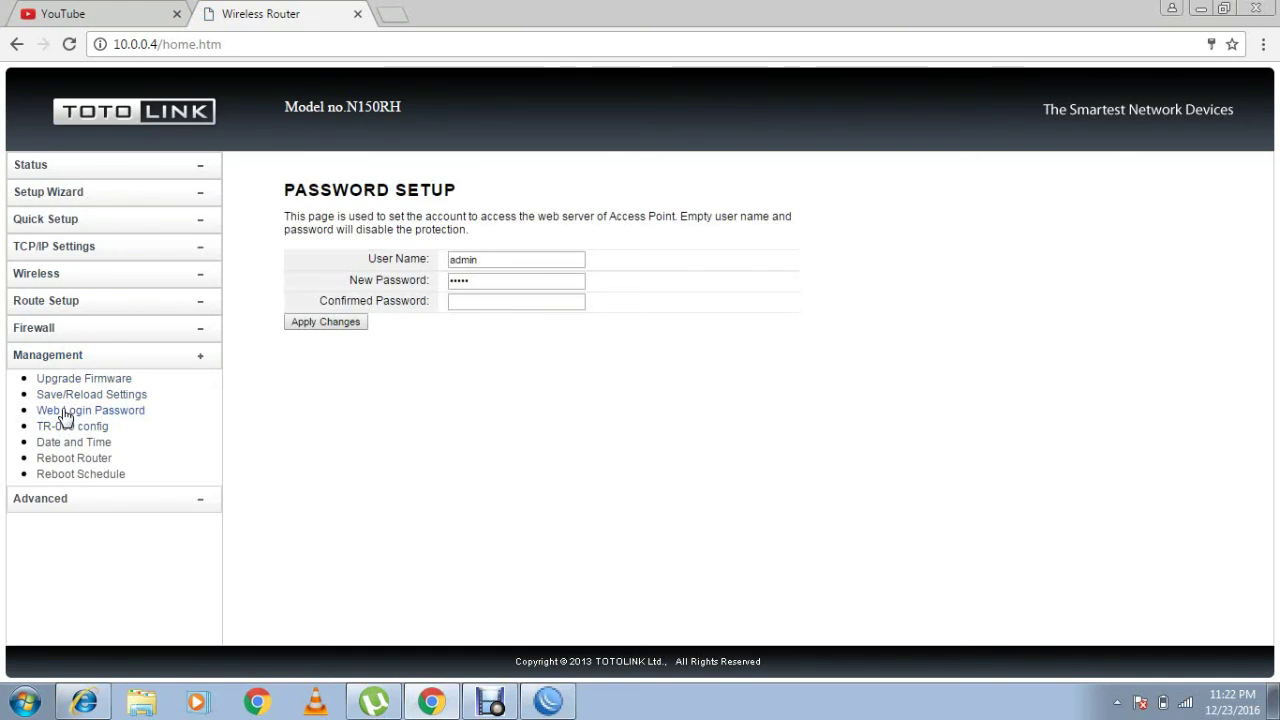
{"action": "left_click_drag", "start_coordinate": [497, 259], "coordinate": [367, 273]}
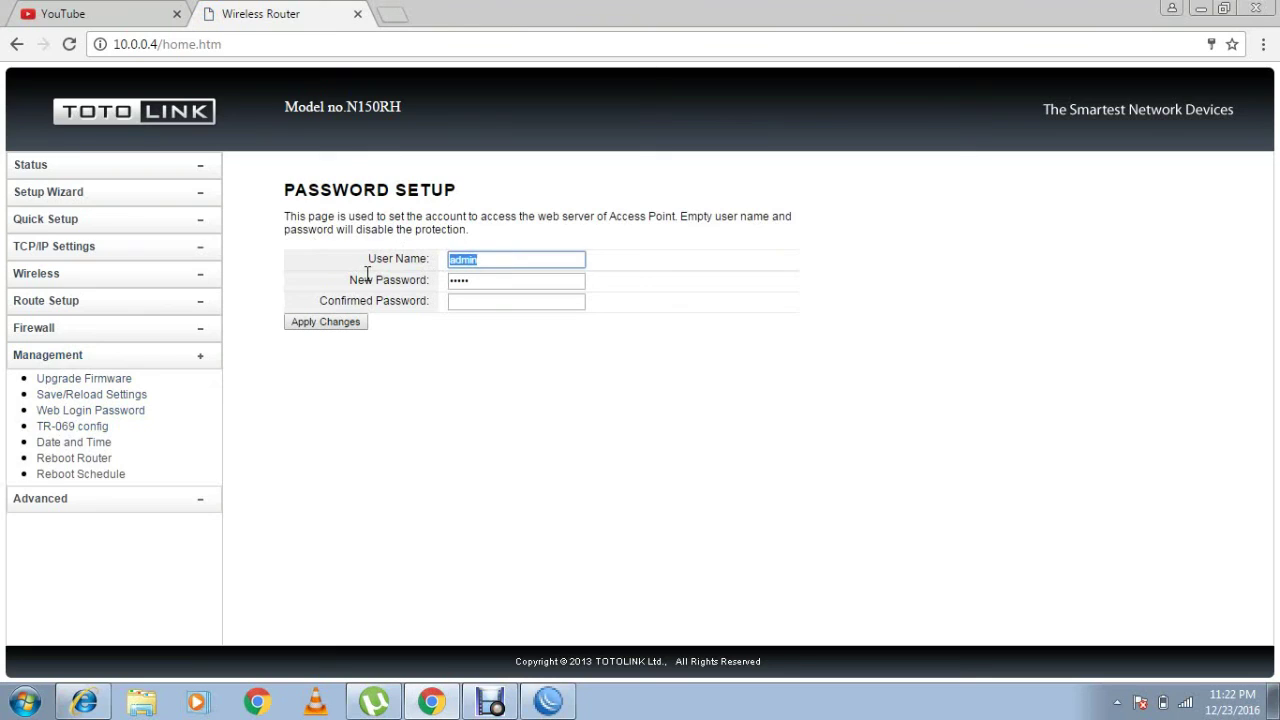
{"action": "type", "text": "ZeNiX"}
{"action": "key", "text": "Tab"}
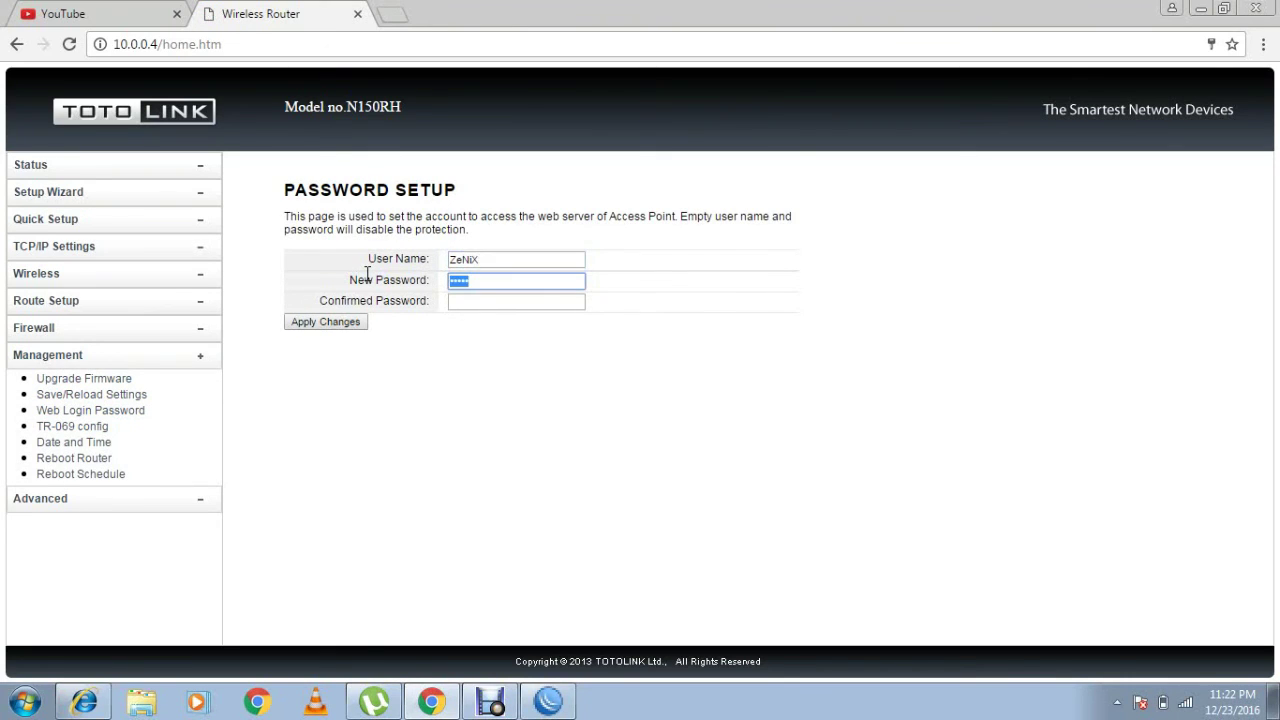
{"action": "type", "text": "Ze"}
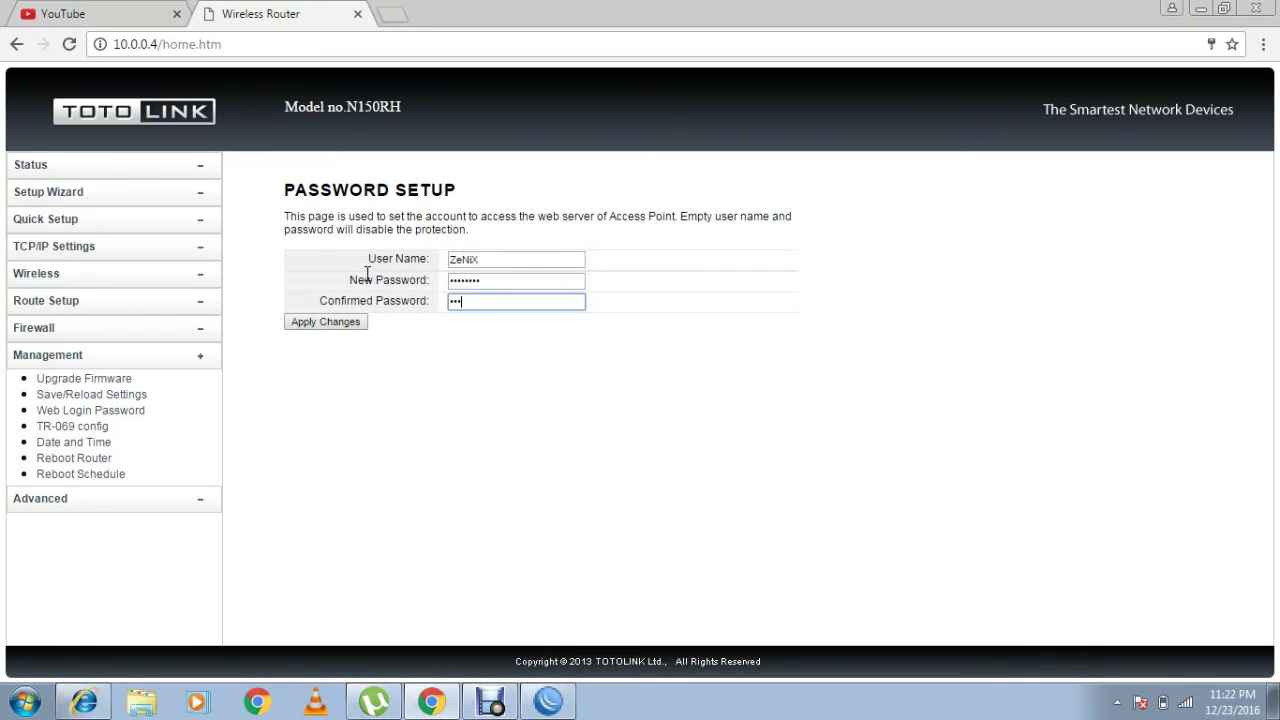
{"action": "key", "text": "BackSpace"}
{"action": "key", "text": "BackSpace"}
{"action": "type", "text": "••••"}
{"action": "left_click", "coordinate": [346, 326]}
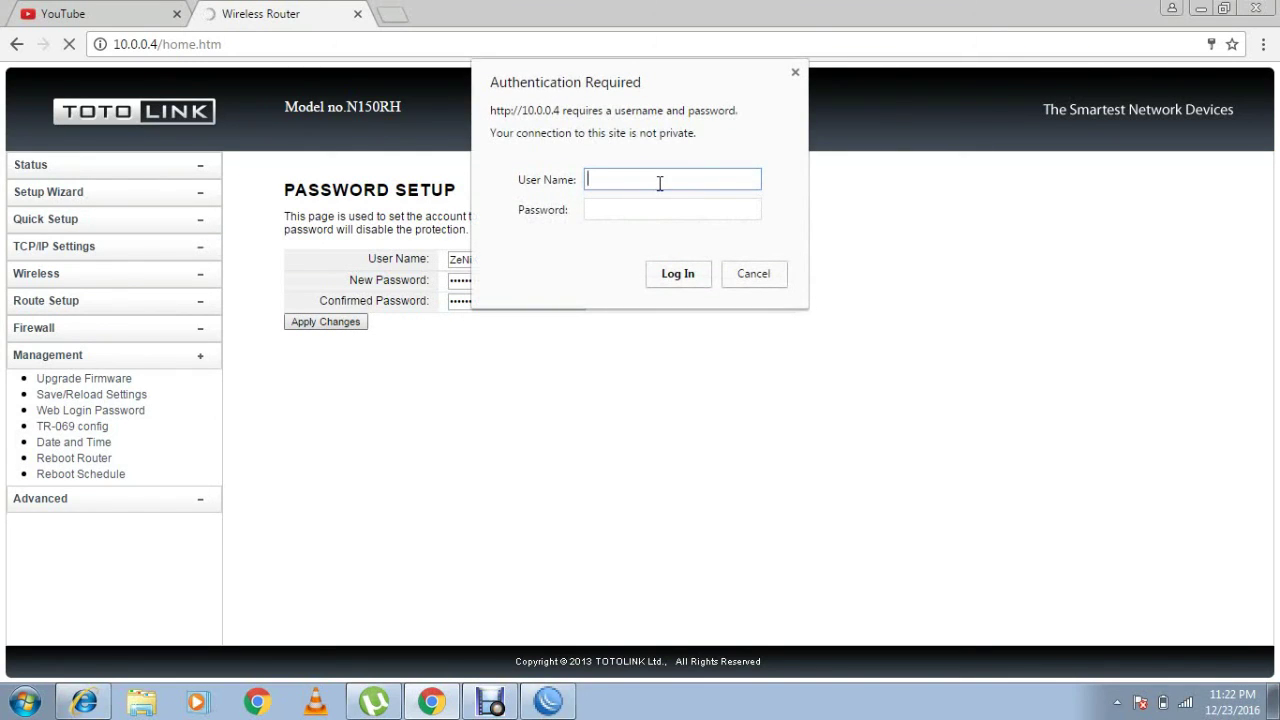
Sign back in with the new user name and password, retrying the login once.
{"action": "type", "text": "ZeNiX"}
{"action": "key", "text": "Tab"}
{"action": "type", "text": "***"}
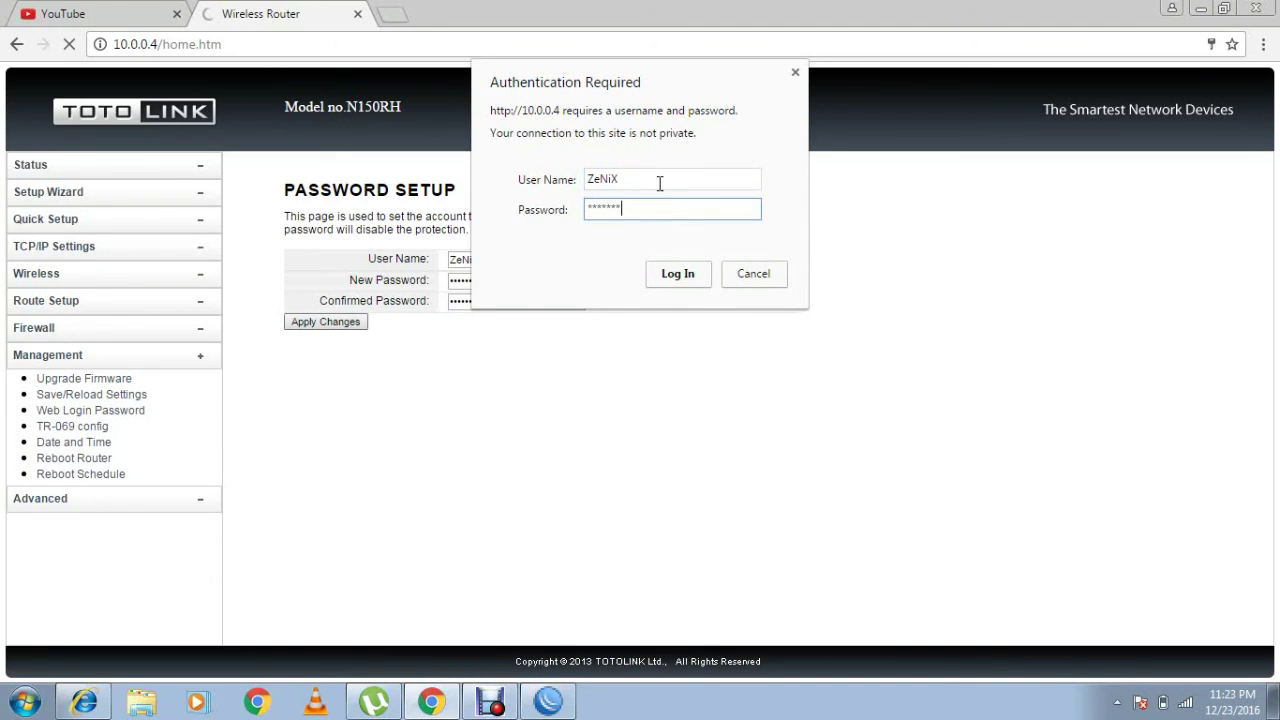
{"action": "type", "text": "*****"}
{"action": "left_click", "coordinate": [697, 273]}
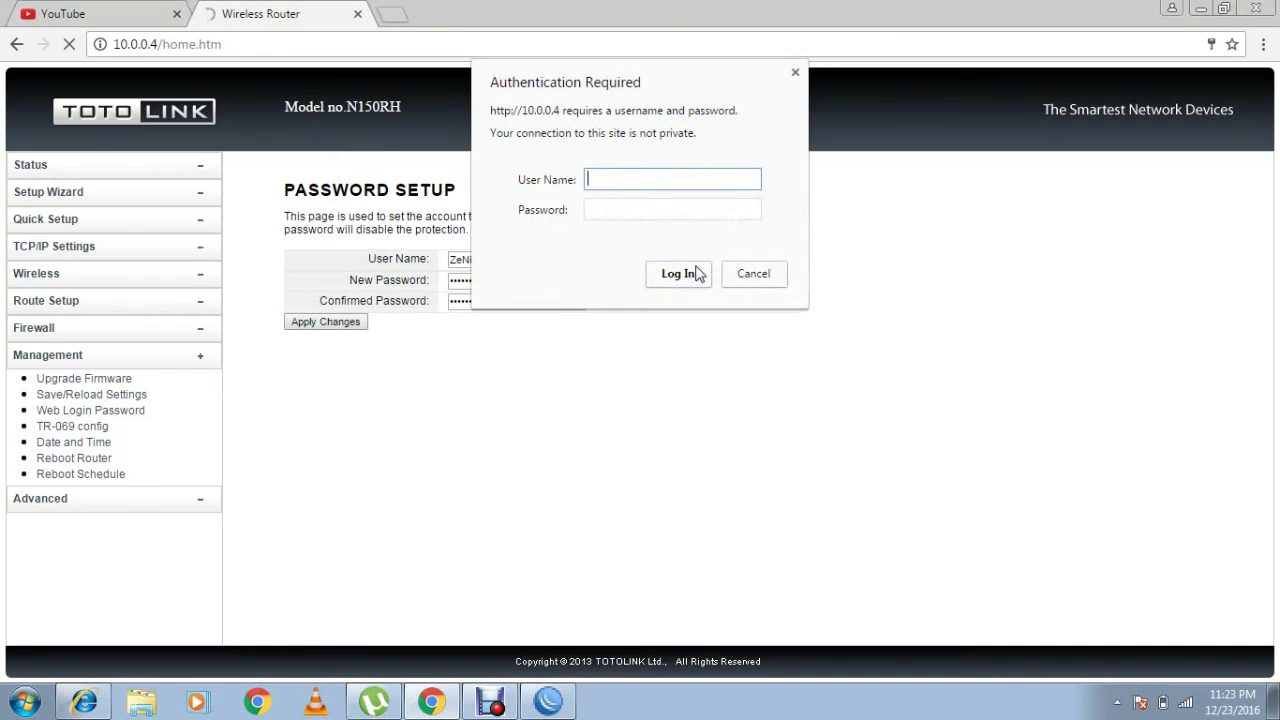
{"action": "type", "text": "ZeNiX"}
{"action": "key", "text": "Tab"}
{"action": "type", "text": "***"}
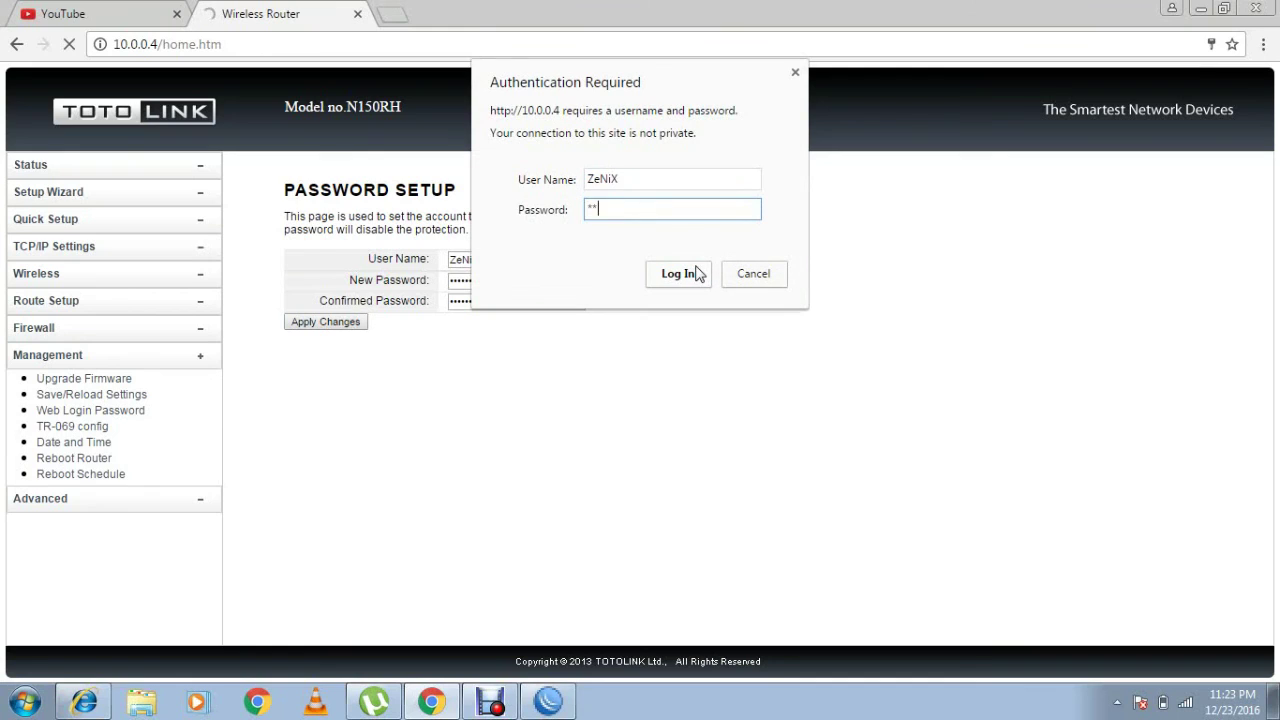
{"action": "type", "text": "****"}
{"action": "left_click", "coordinate": [698, 273]}
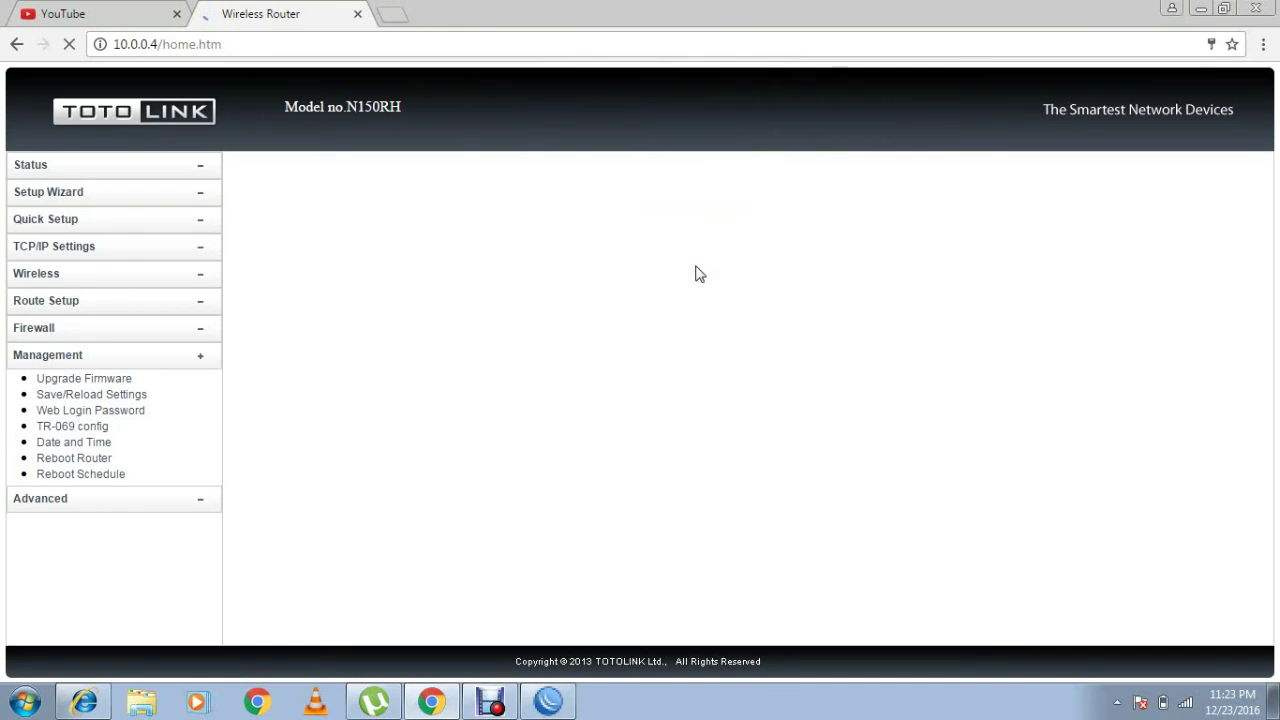
Show the Status page confirming PPPoE Connected and the wireless ISP link, saving the router password in Chrome.
{"action": "left_click", "coordinate": [40, 167]}
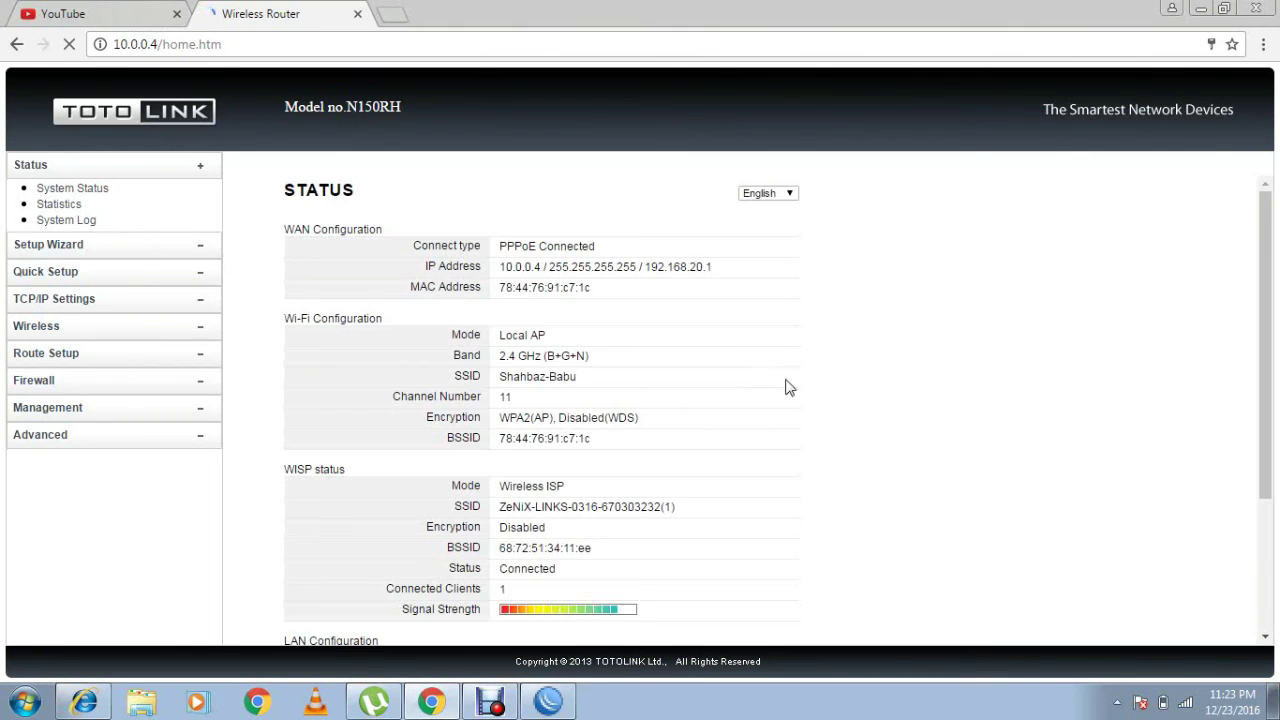
{"action": "left_click", "coordinate": [1118, 166]}
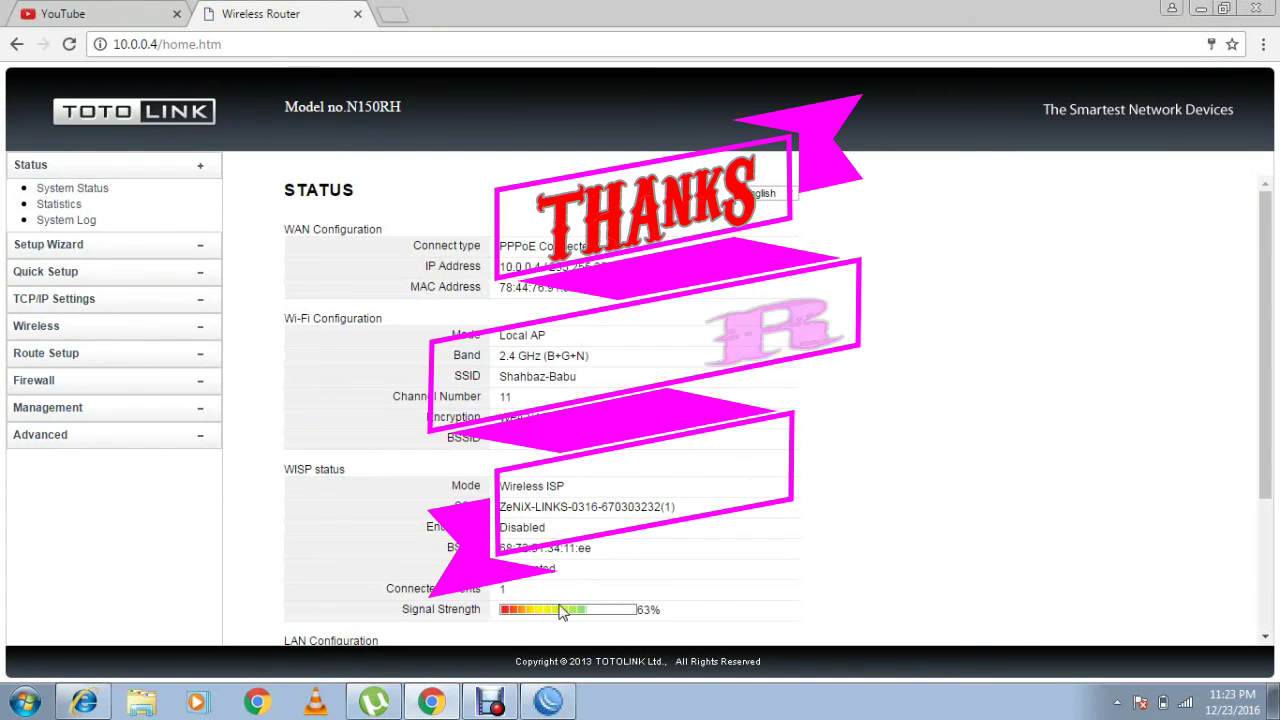
{"action": "left_click", "coordinate": [503, 706]}
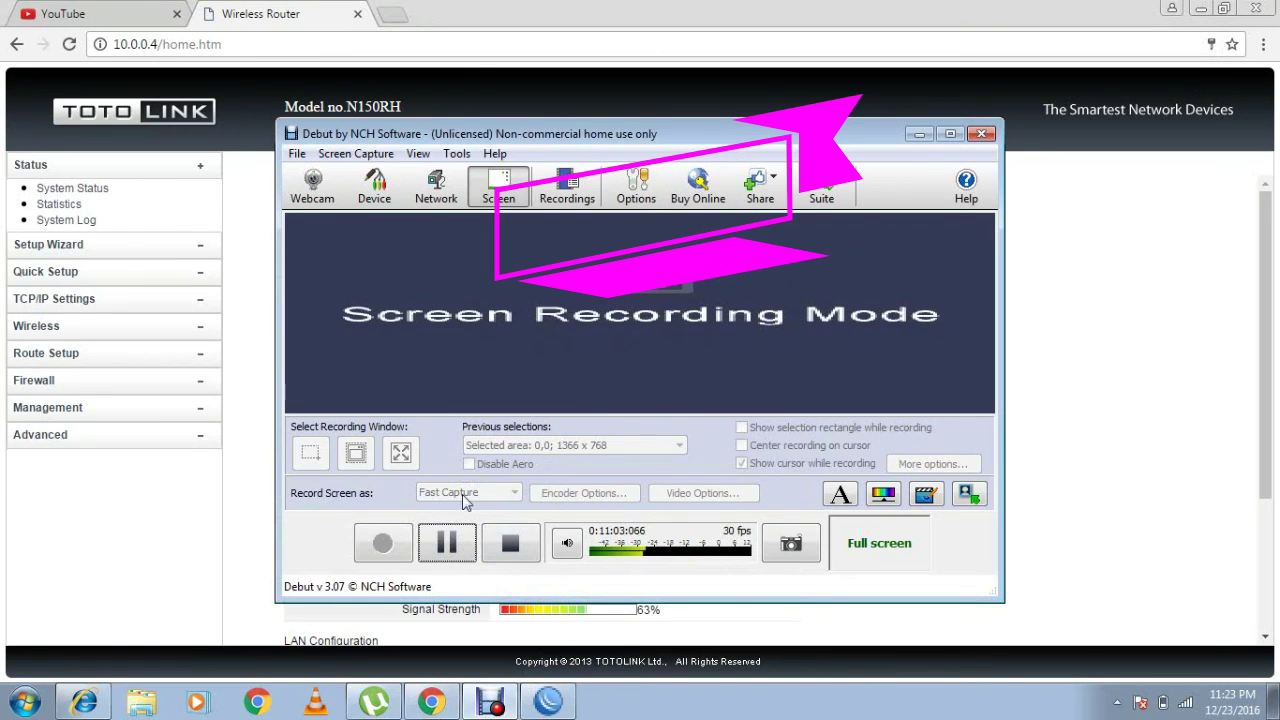